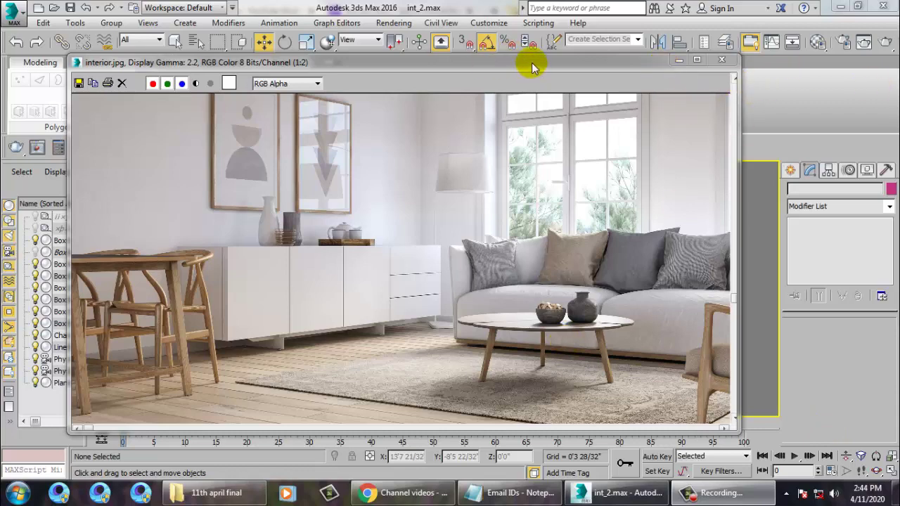
Step: Shrink and move the interior.jpg reference window aside and enlarge its view of the decor on the sideboard
left_click_drag(533, 66, 396, 67)
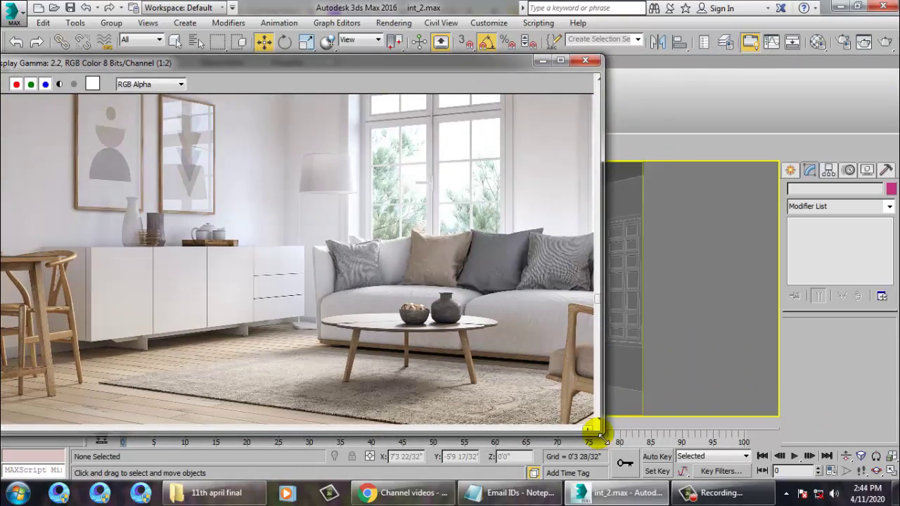
left_click_drag(593, 430, 436, 408)
scroll(156, 241, "up", 2)
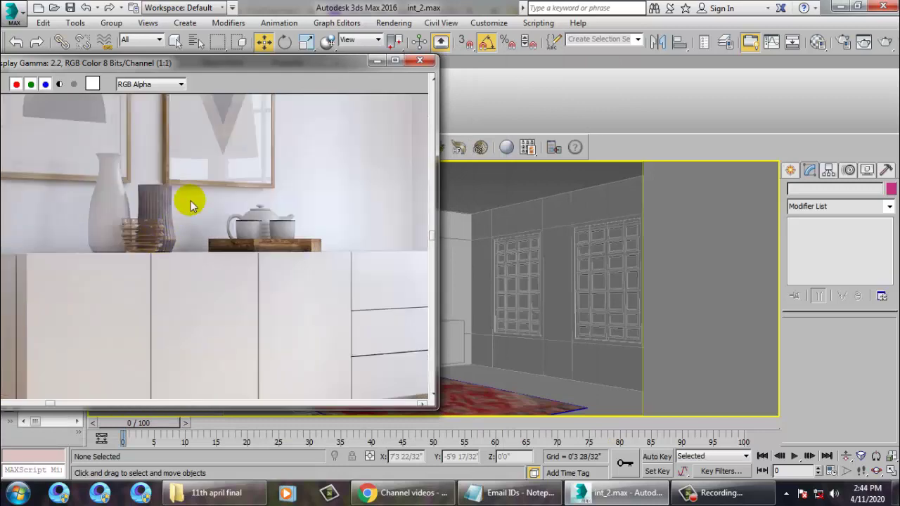
Step: Scale the existing blue vase on the sideboard down slightly in the front view to match the reference image
left_click(559, 246)
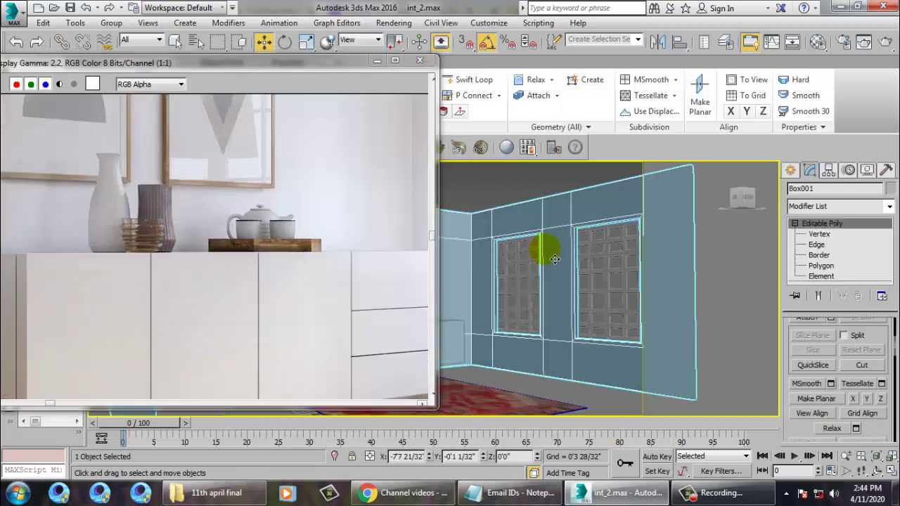
middle_click_drag(554, 259, 764, 268, "alt")
middle_click_drag(528, 285, 543, 312, "alt")
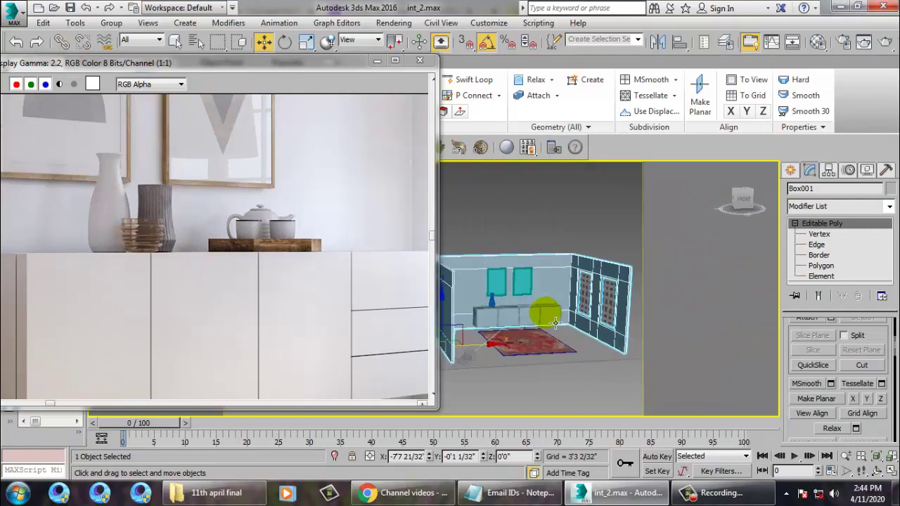
left_click(501, 312)
key("z")
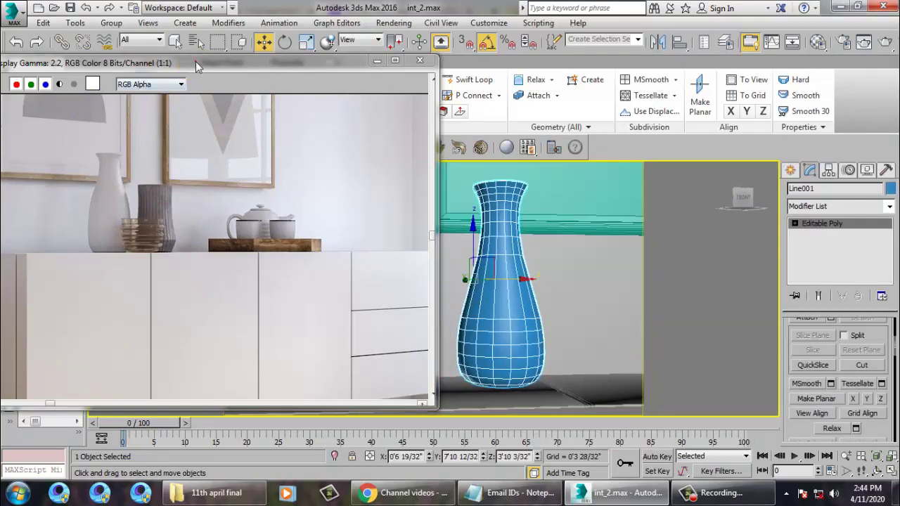
left_click_drag(196, 62, 137, 64)
middle_click_drag(500, 284, 486, 289)
key("alt+w")
middle_click(559, 221)
key("z")
key("alt+w")
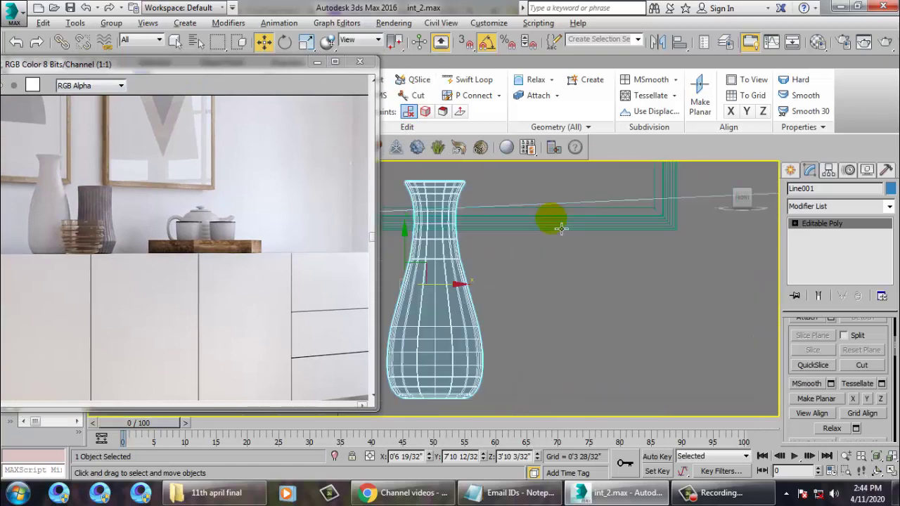
scroll(560, 229, "down", 4)
key("r")
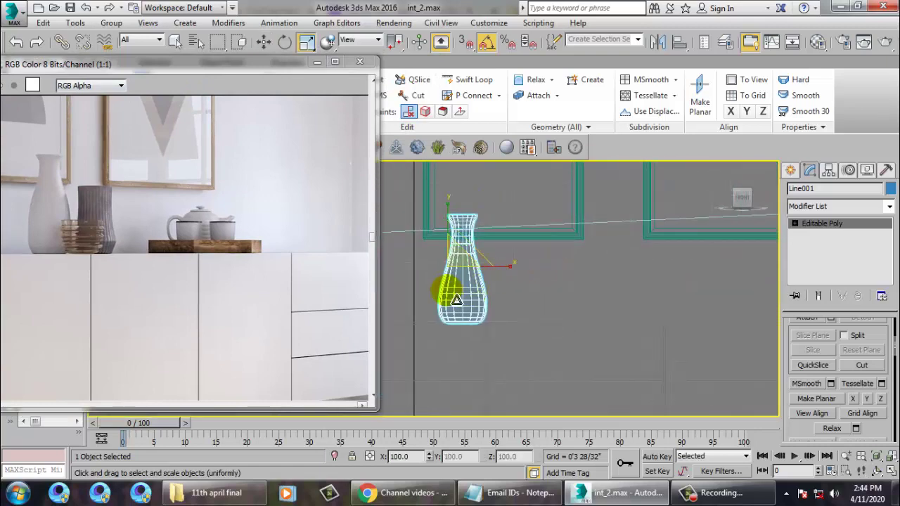
left_click_drag(463, 257, 459, 242)
key("w")
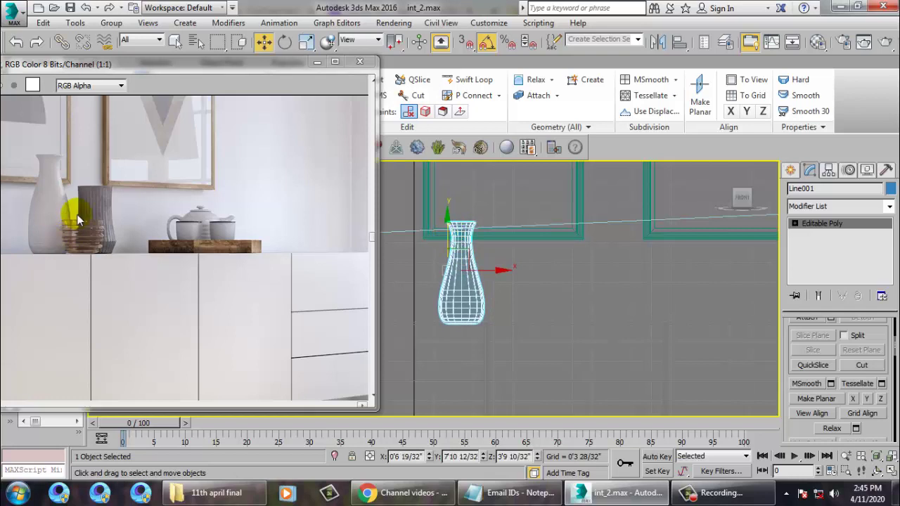
Step: Draw an open five-point line profile about 1'4" tall beside the blue vase, with a straight neck, outward bulge and flat base
left_click(790, 170)
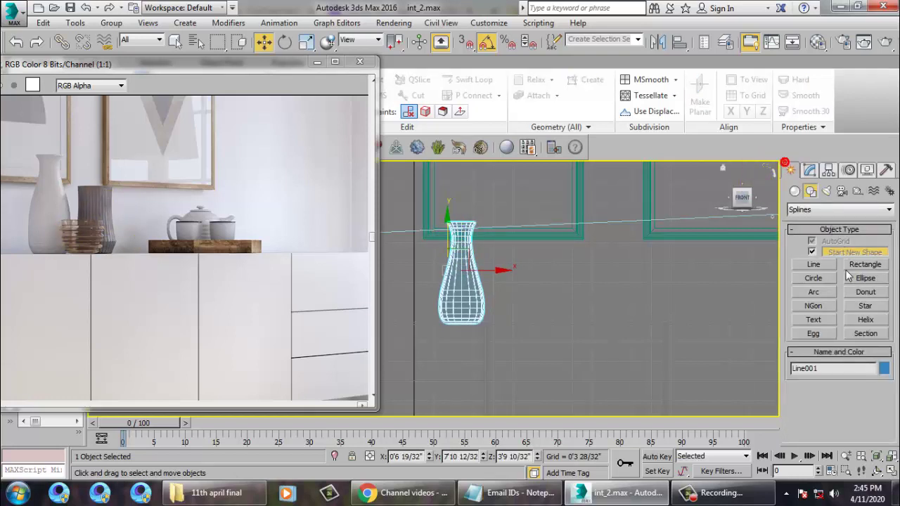
left_click(829, 266)
middle_click_drag(574, 240, 623, 239)
scroll(579, 249, "up", 2)
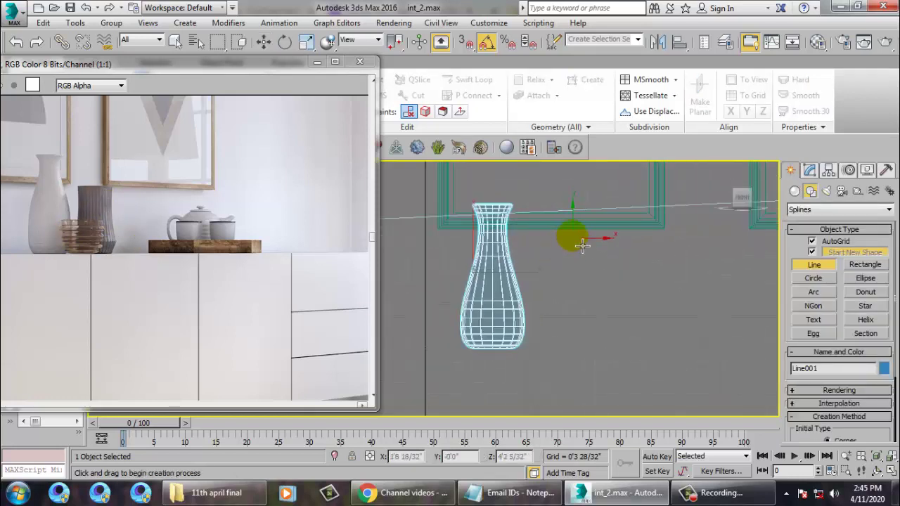
left_click(582, 243)
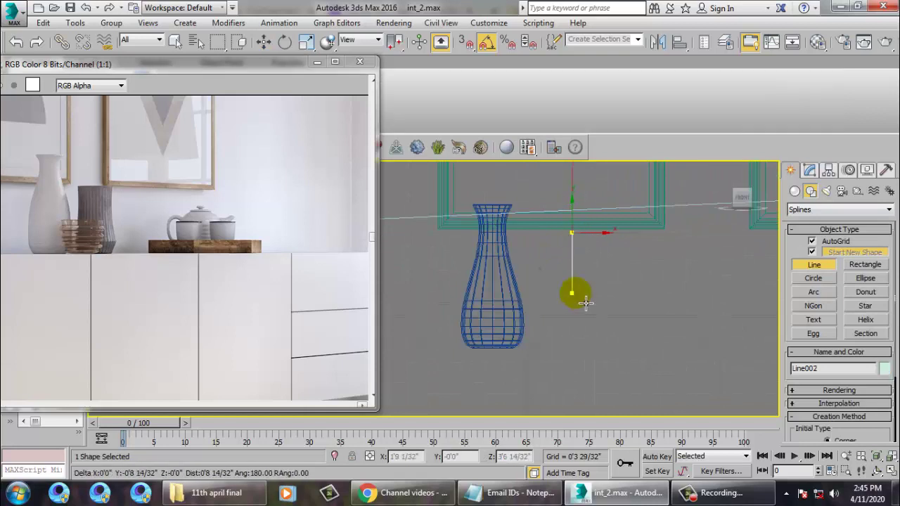
left_click(585, 309)
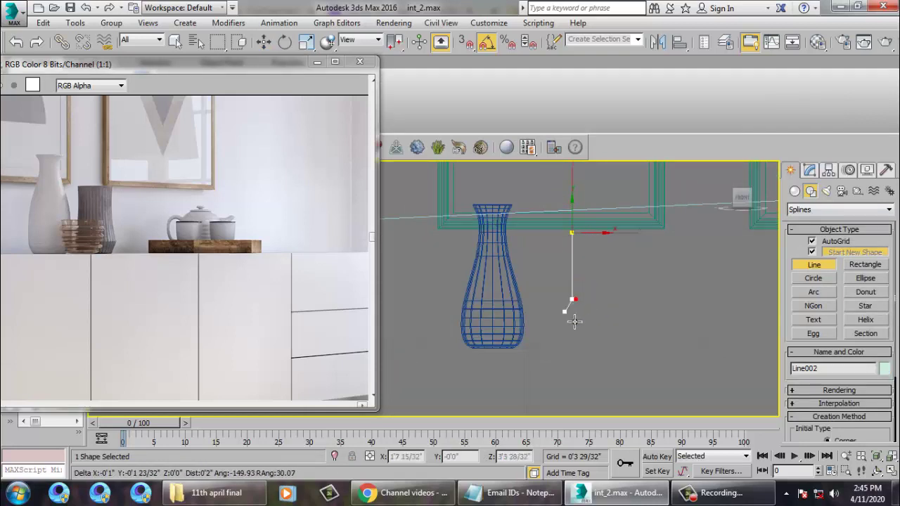
left_click(563, 330)
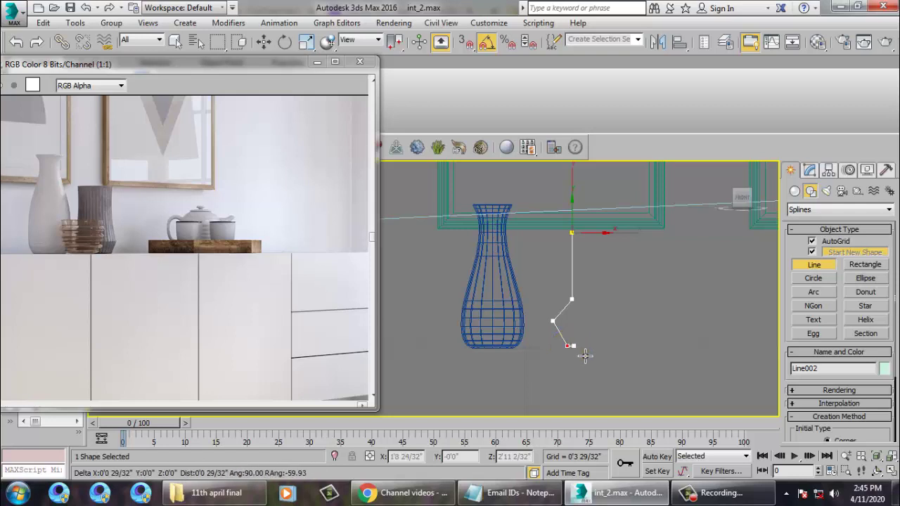
left_click(591, 352)
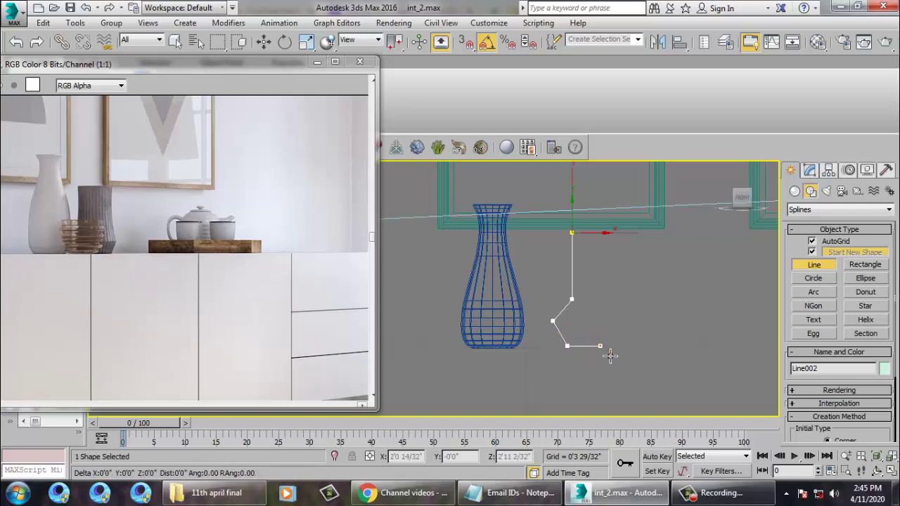
right_click(654, 342)
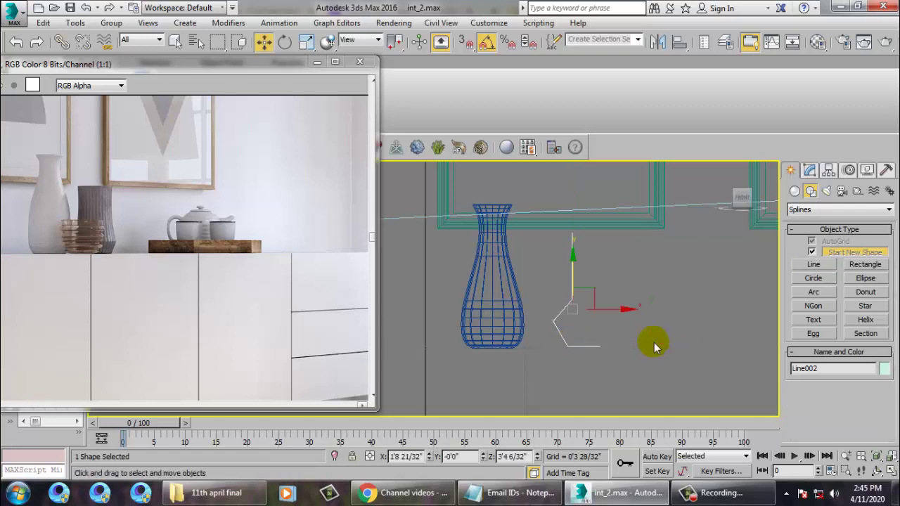
Step: Apply a Lathe modifier to the new profile line and align its axis to Max
left_click(810, 171)
left_click(889, 207)
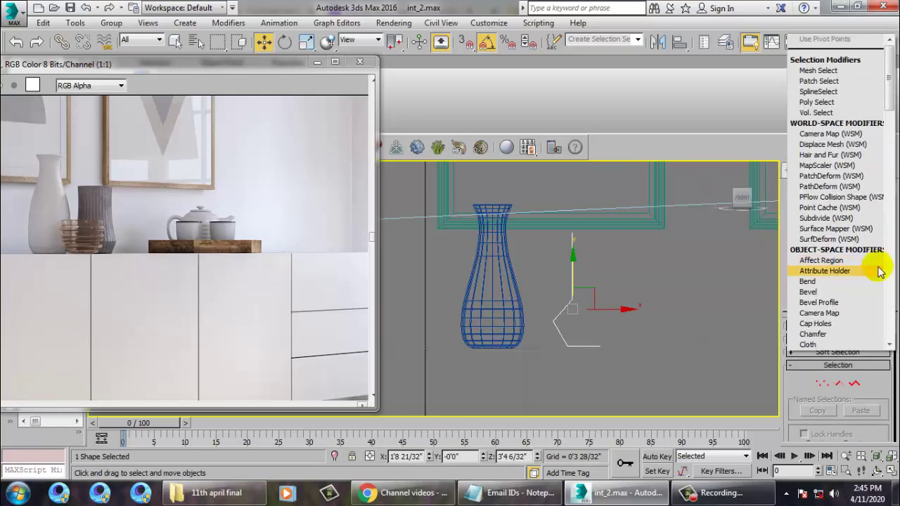
key("l")
key("Return")
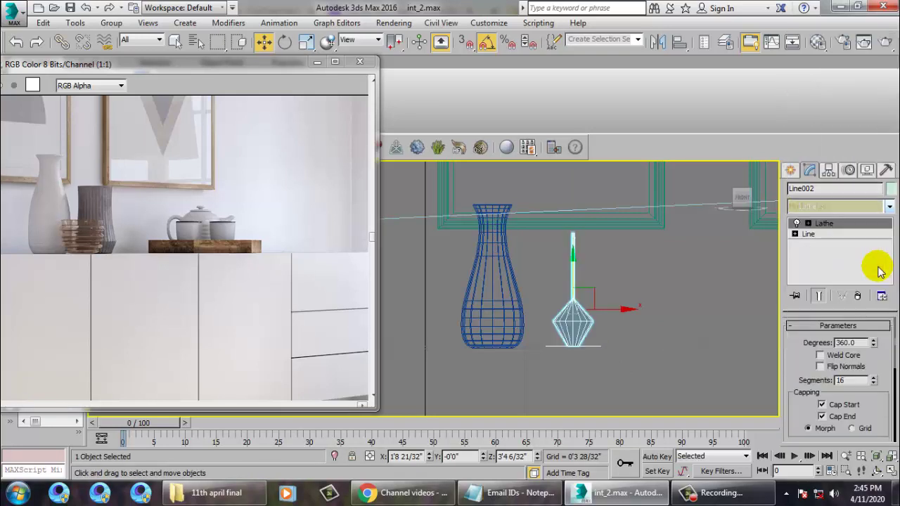
left_click_drag(884, 356, 882, 262)
left_click(869, 398)
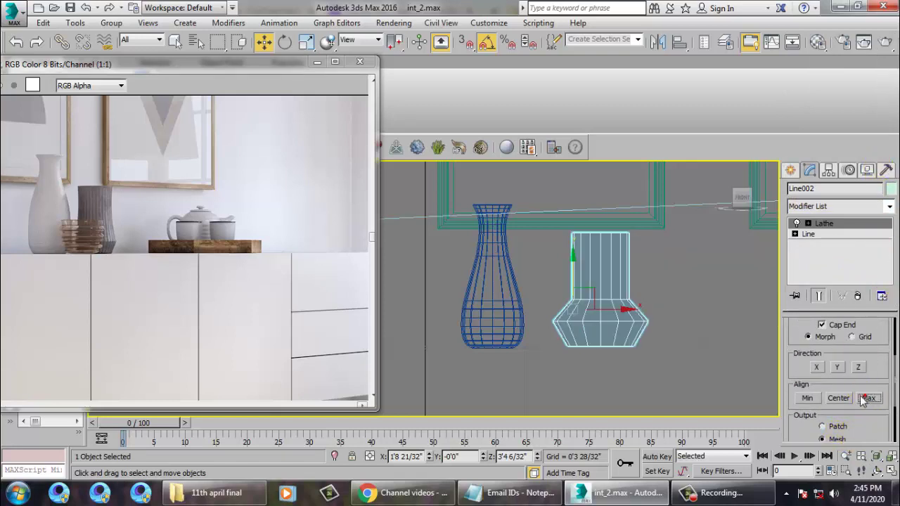
Step: Reshape the lathed vase at vertex level with the end result shown, narrowing the body and raising the base of the neck
left_click(795, 234)
left_click(819, 244)
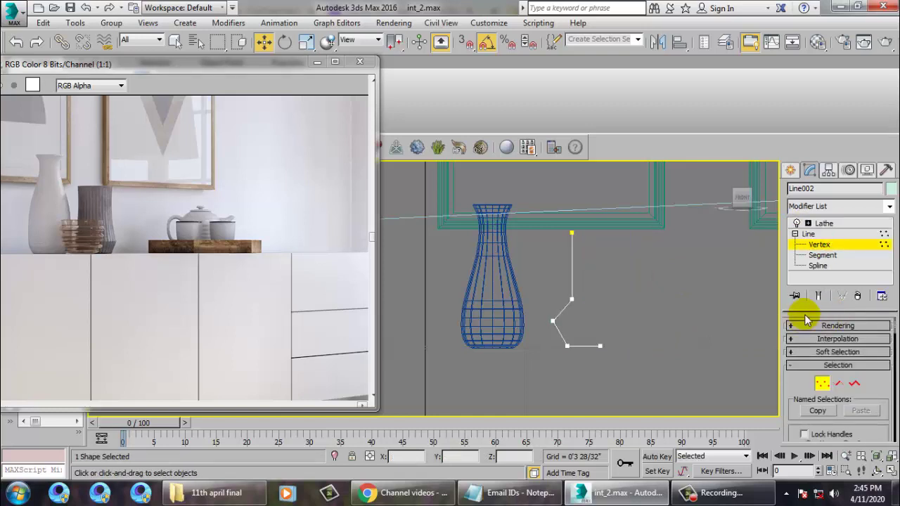
left_click(819, 296)
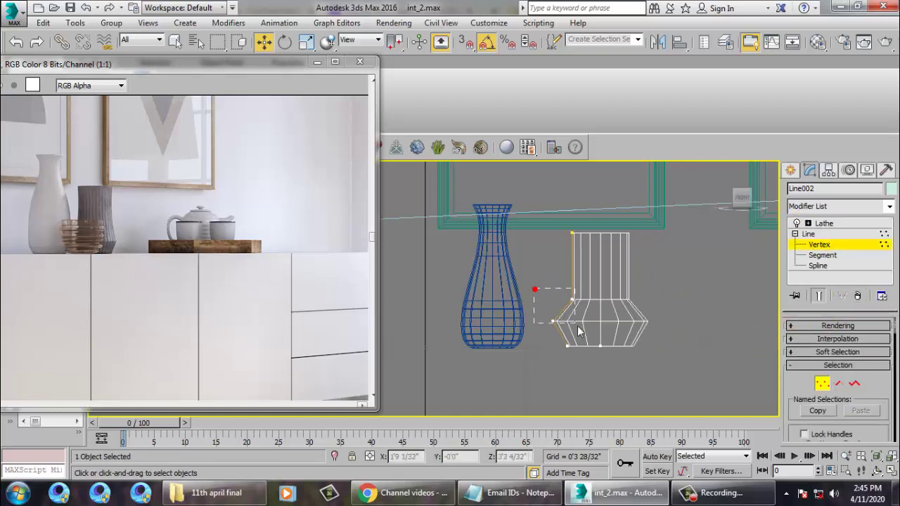
left_click_drag(588, 337, 612, 308)
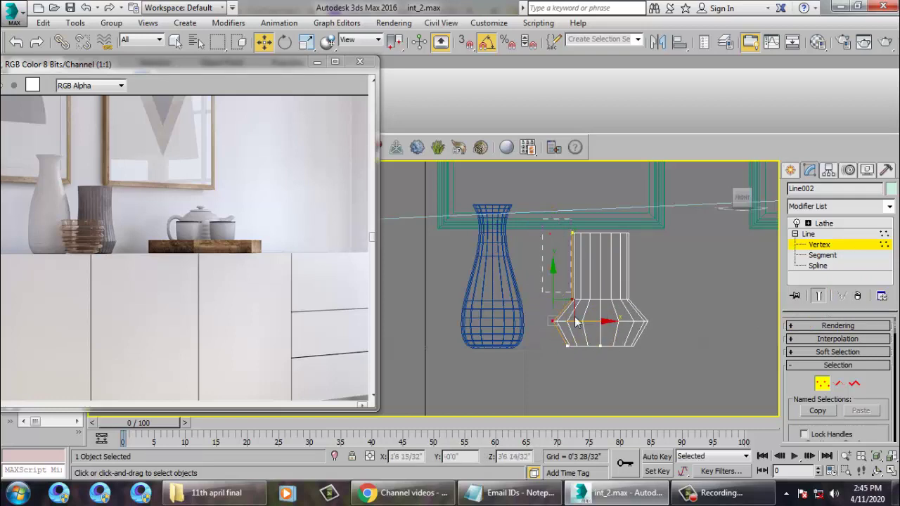
left_click_drag(626, 307, 643, 305)
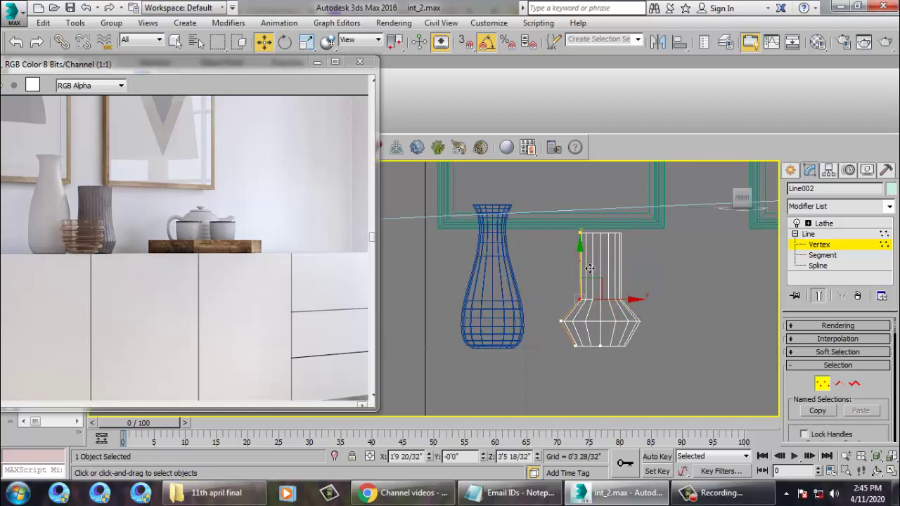
left_click_drag(578, 250, 578, 250)
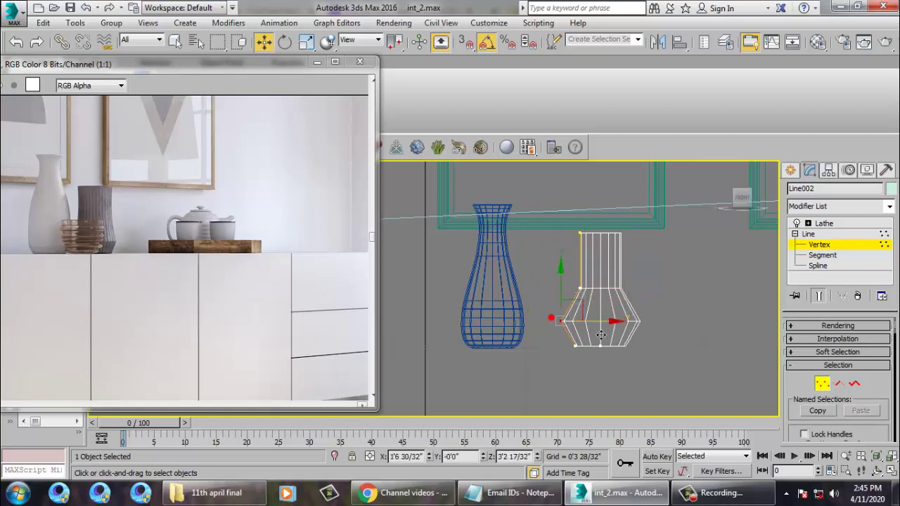
left_click_drag(601, 335, 607, 334)
key("alt+w")
right_click(657, 373)
key("alt+w")
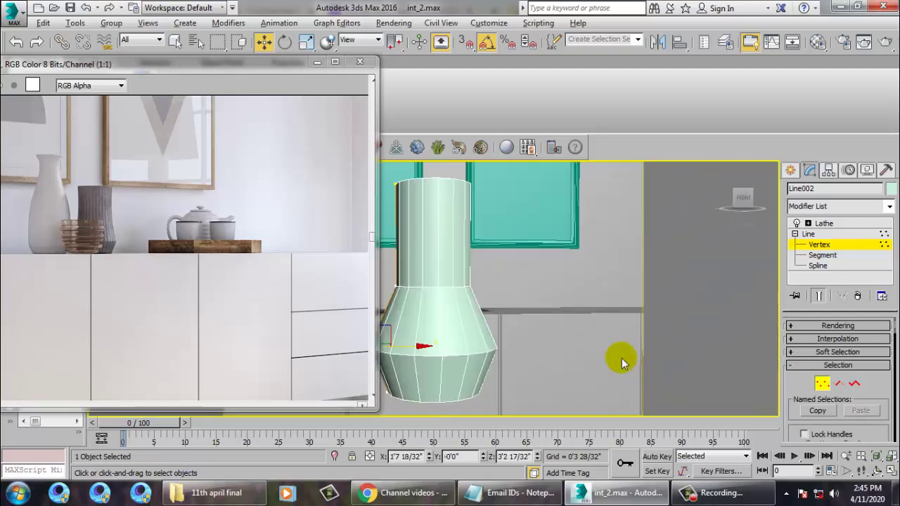
middle_click_drag(622, 358, 552, 298, "alt")
scroll(561, 330, "down", 6)
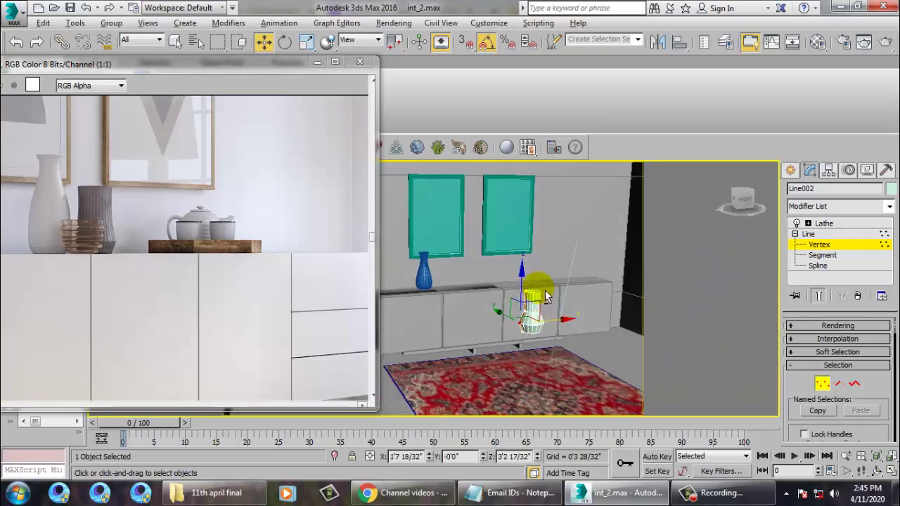
left_click(854, 223)
Step: Move the new vase back onto the sideboard beside the blue vase, to about Y 7'6 31/32"
key("alt+q")
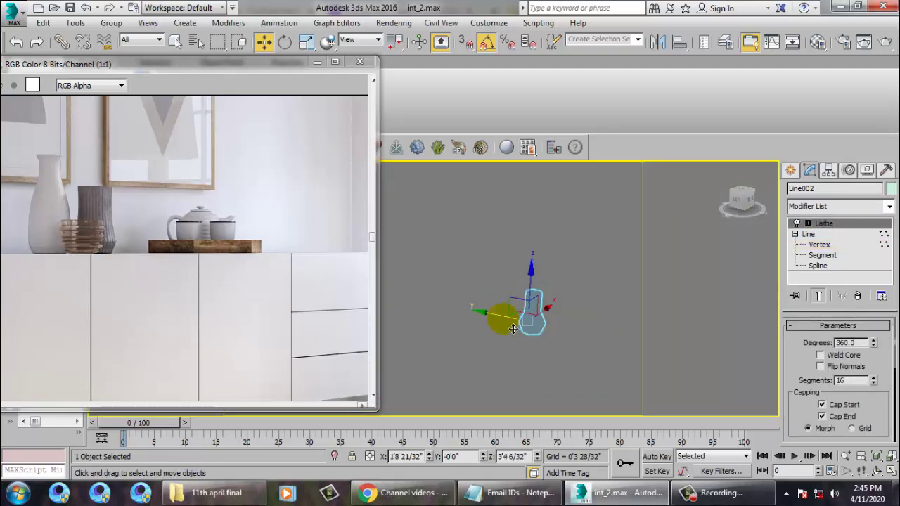
left_click_drag(514, 329, 313, 248)
key("z")
middle_click_drag(469, 309, 448, 319, "alt")
scroll(470, 333, "down", 5)
left_click_drag(466, 340, 543, 367)
key("z")
key("f")
scroll(486, 297, "down", 5)
middle_click_drag(481, 307, 465, 300)
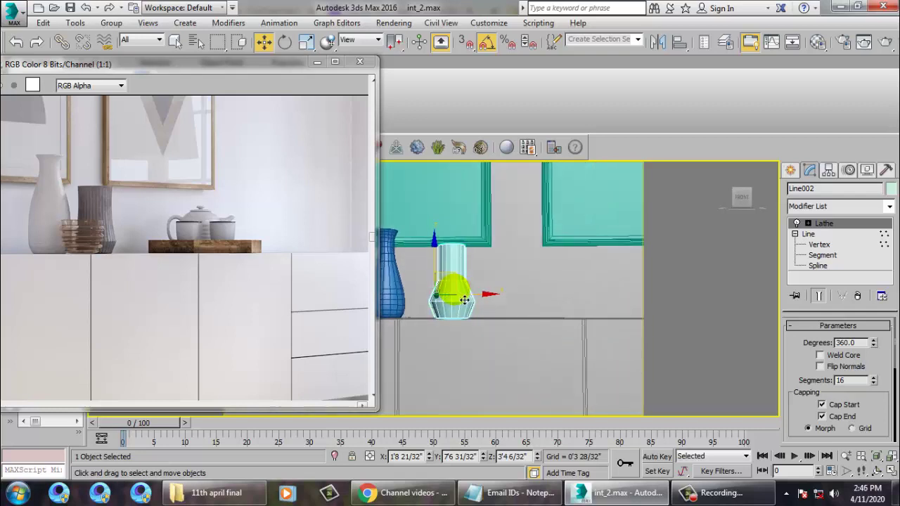
Step: Enlarge the new vase slightly and place it farther from the blue vase, at about X 2'7 29/32", Y 7'9 11/32", Z 3'4 11/32"
left_click_drag(498, 307, 535, 301)
middle_click_drag(535, 301, 555, 328, "alt")
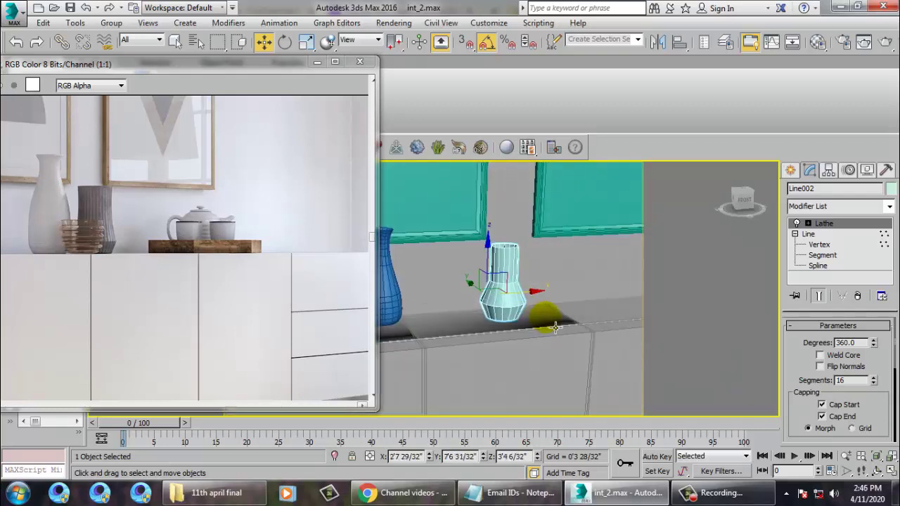
key("r")
key("w")
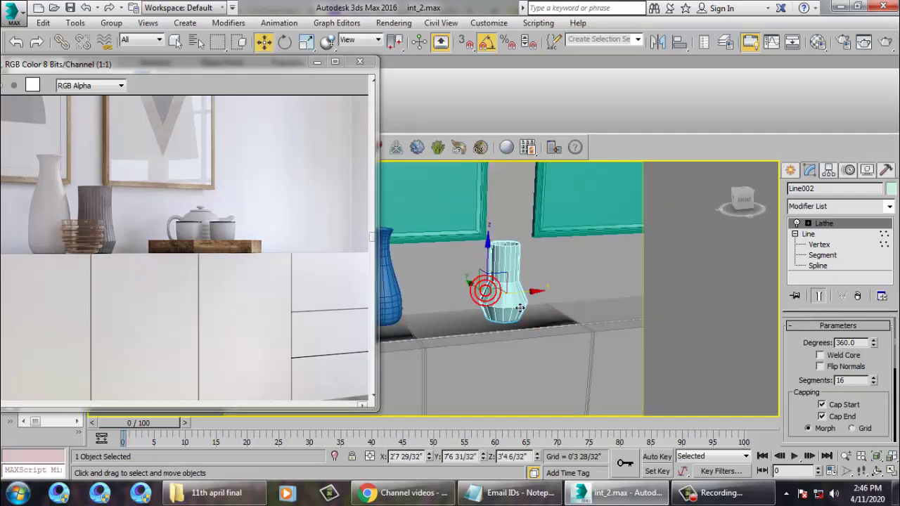
key("f")
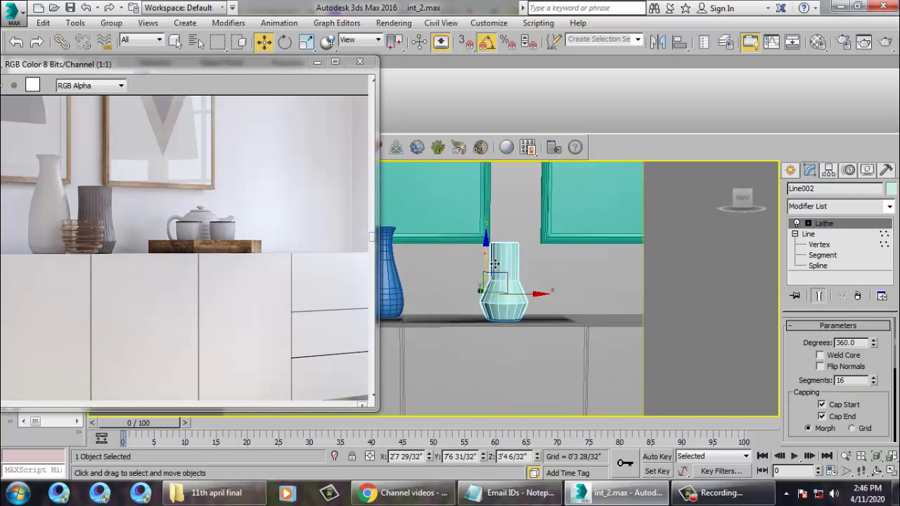
left_click_drag(495, 262, 500, 263)
middle_click_drag(500, 263, 553, 281, "alt")
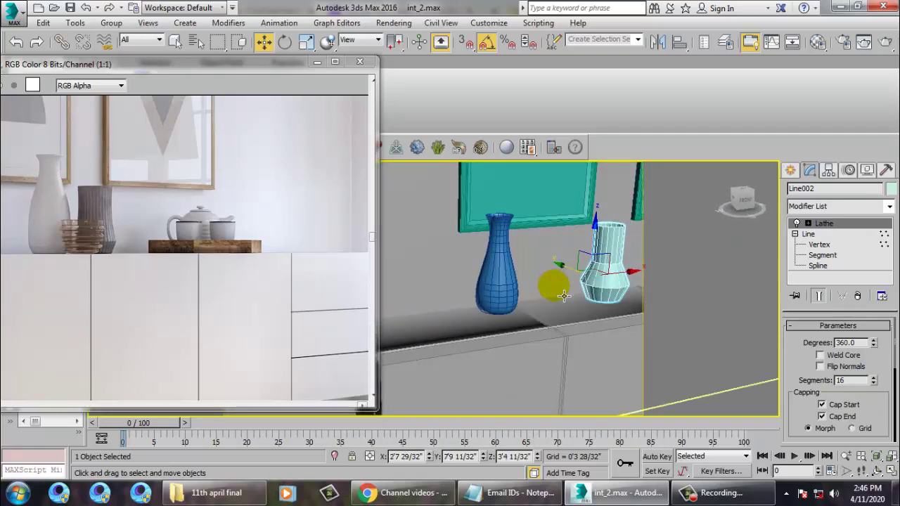
Step: Draw a third line profile about 9" tall between the two vases, with a curved side and a short flat base
left_click(791, 170)
left_click(815, 265)
key("alt+w")
middle_click_drag(631, 227, 594, 224)
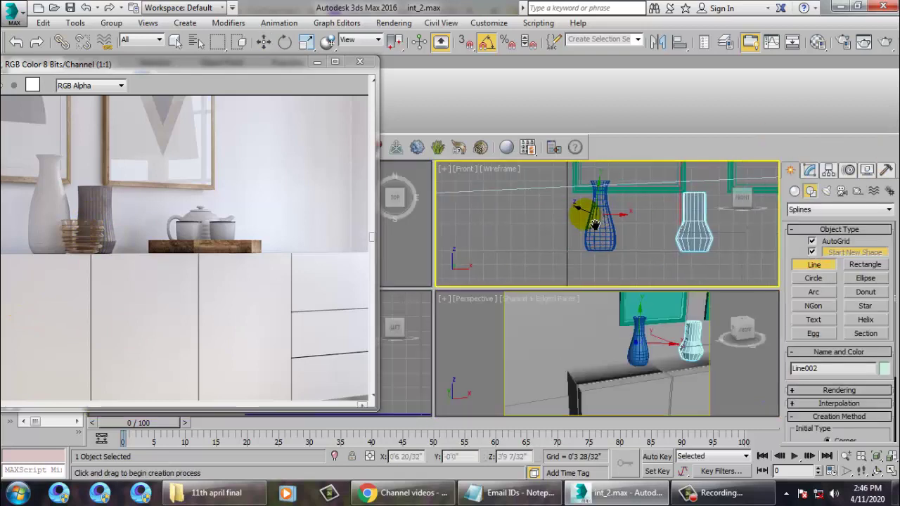
key("alt+w")
middle_click_drag(555, 260, 655, 240)
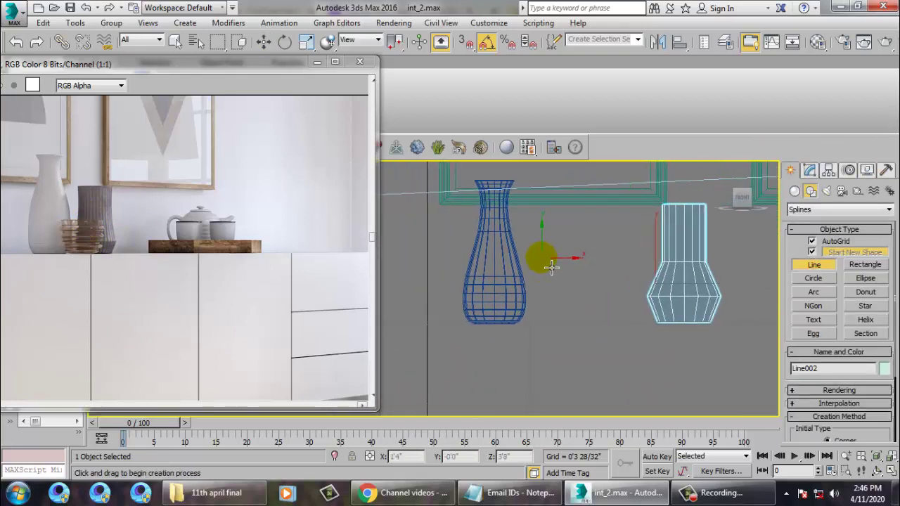
left_click(541, 258)
left_click(560, 320)
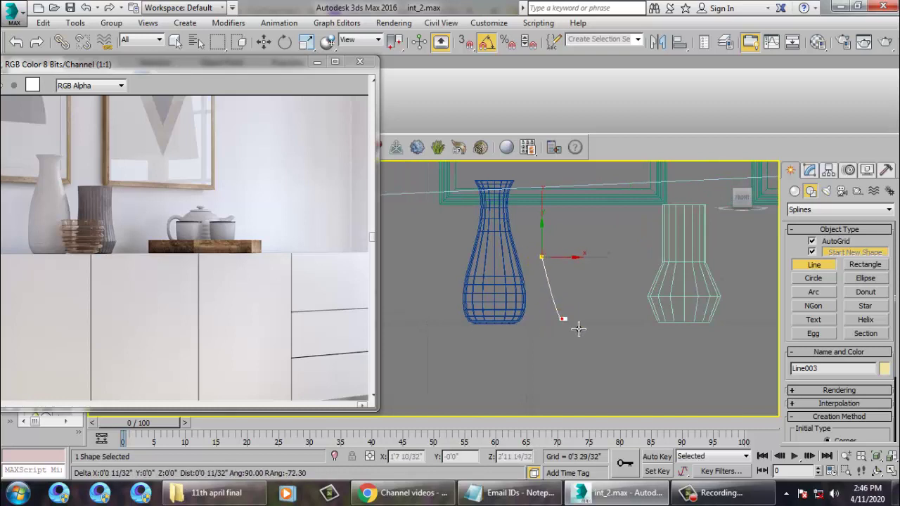
right_click(588, 328)
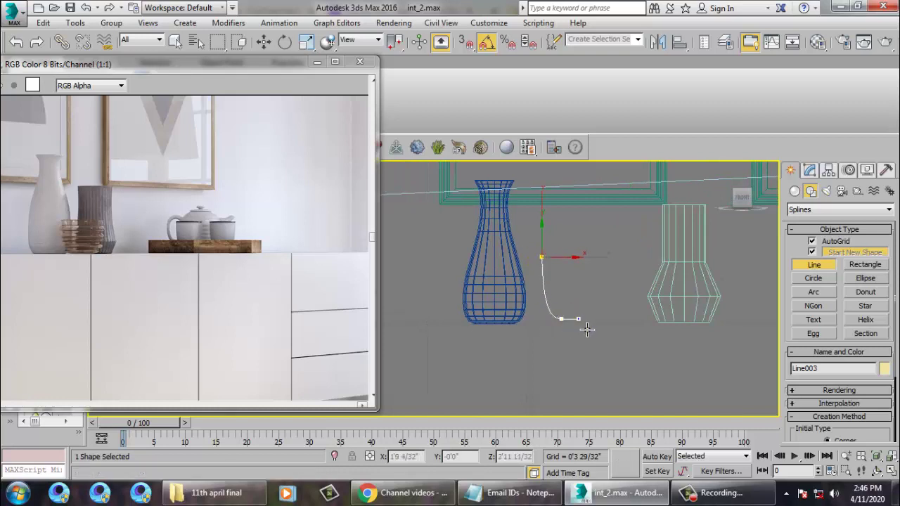
Step: Lathe the third line profile into a round bowl, aligning the revolve axis to Max
left_click(810, 171)
left_click(887, 209)
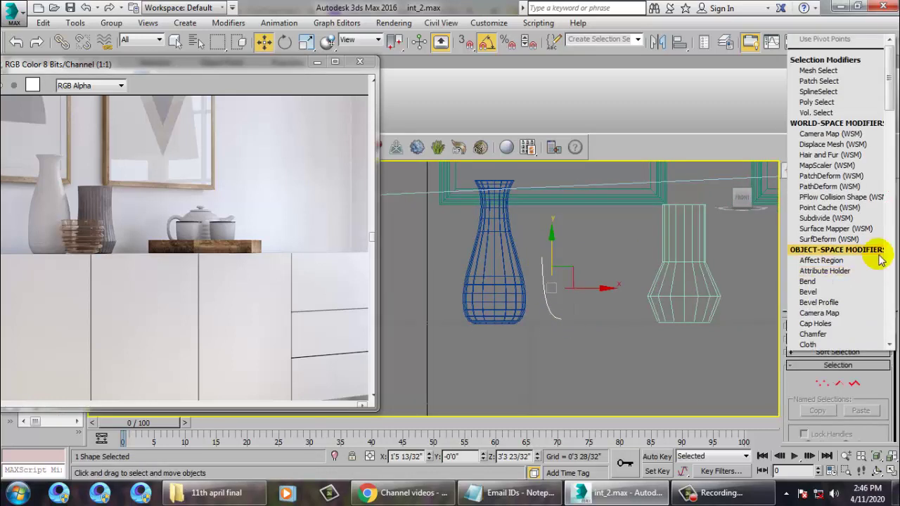
scroll(880, 255, "down", 10)
key("Return")
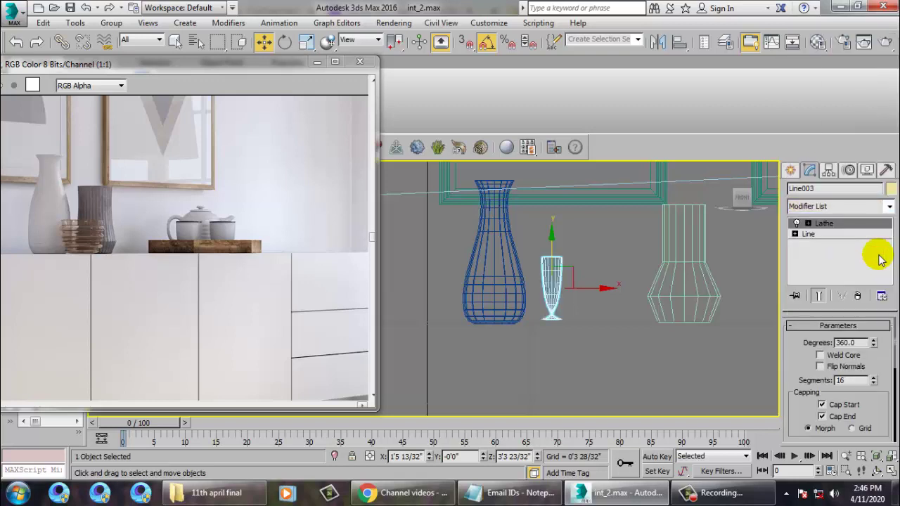
scroll(873, 431, "down", 4)
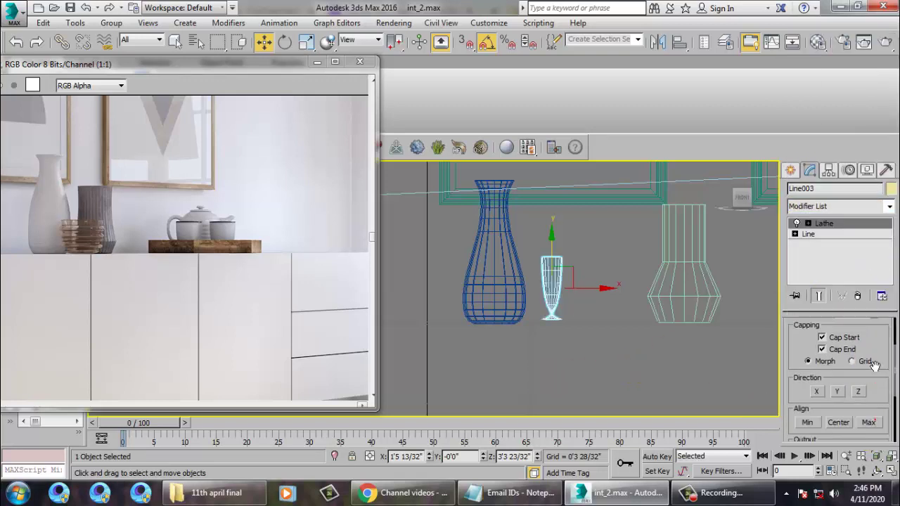
left_click(870, 387)
scroll(583, 316, "up", 4)
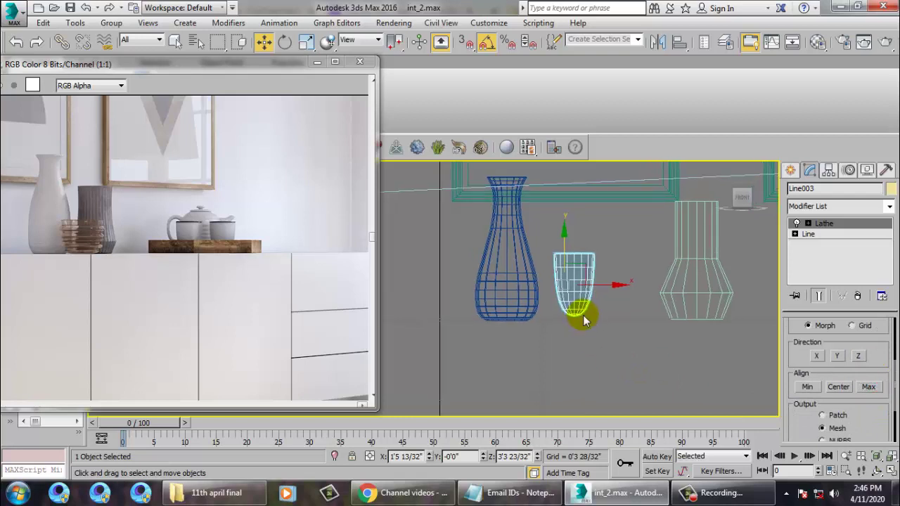
Step: Edit the bowl's profile vertices, moving the base vertex outward for a flat bottom and the rim vertex outward to about X 1'2 10/32"
left_click(795, 234)
left_click(808, 234)
left_click(819, 245)
scroll(592, 336, "up", 3)
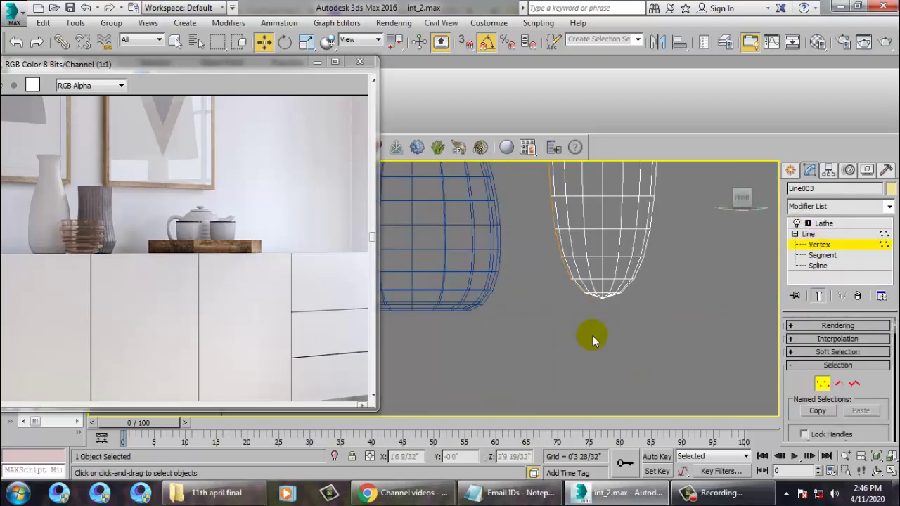
left_click(611, 305)
left_click_drag(652, 310, 624, 308)
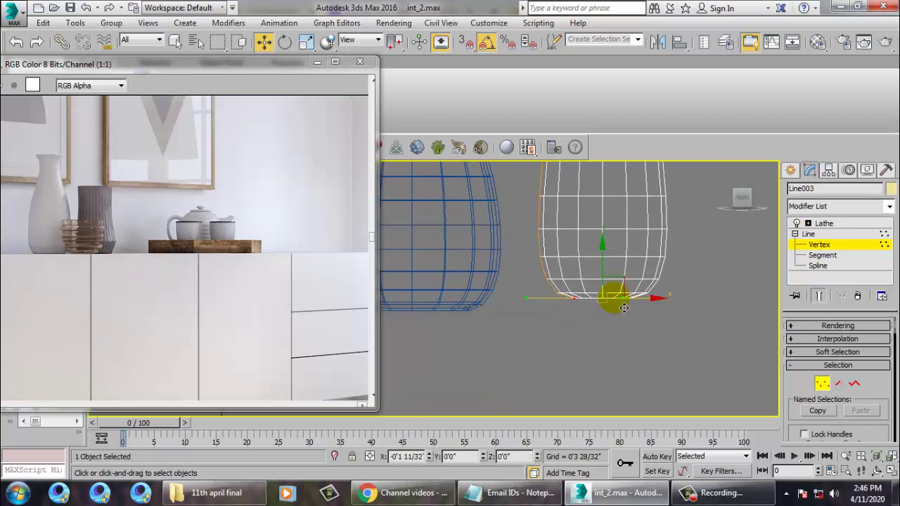
middle_click_drag(606, 265, 633, 331)
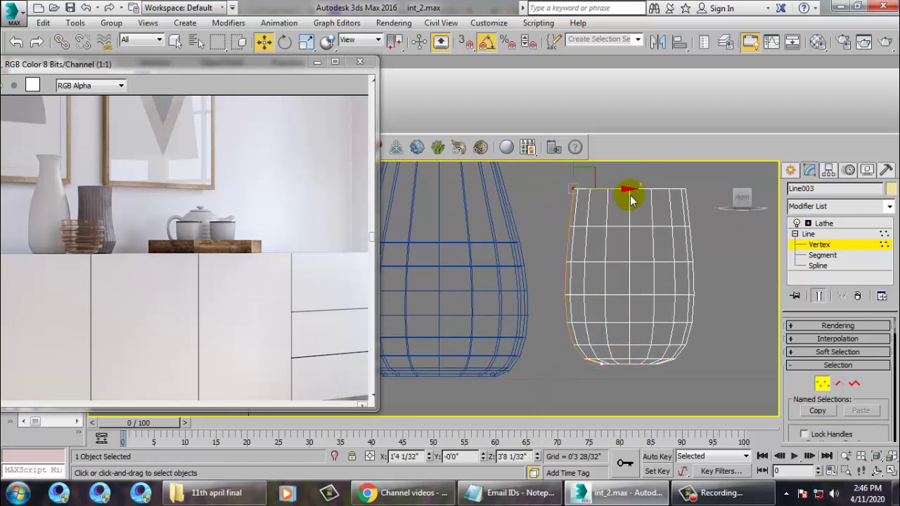
left_click_drag(628, 189, 593, 181)
middle_click_drag(633, 322, 612, 308)
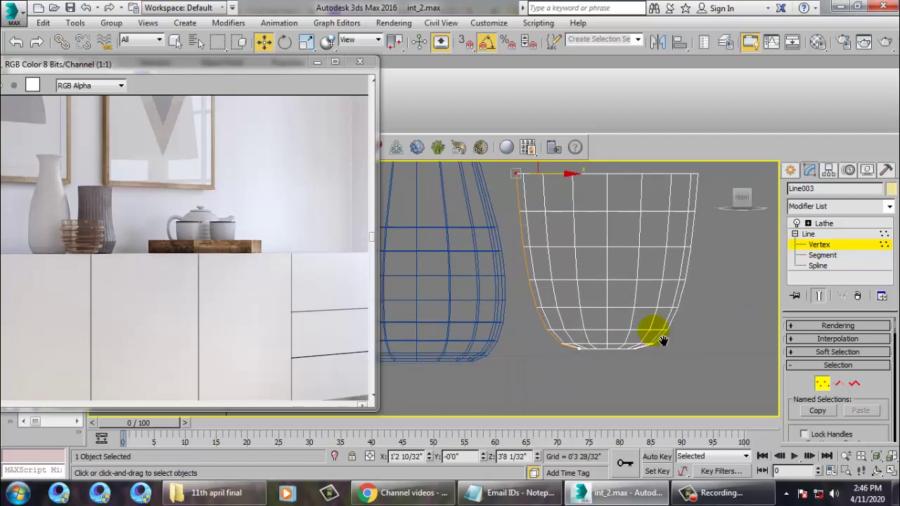
Step: Leave vertex editing and convert the lathed bowl to an Editable Poly
key("alt+w")
right_click(634, 351)
key("z")
key("alt+w")
scroll(619, 345, "down", 5)
middle_click_drag(603, 332, 600, 341, "alt")
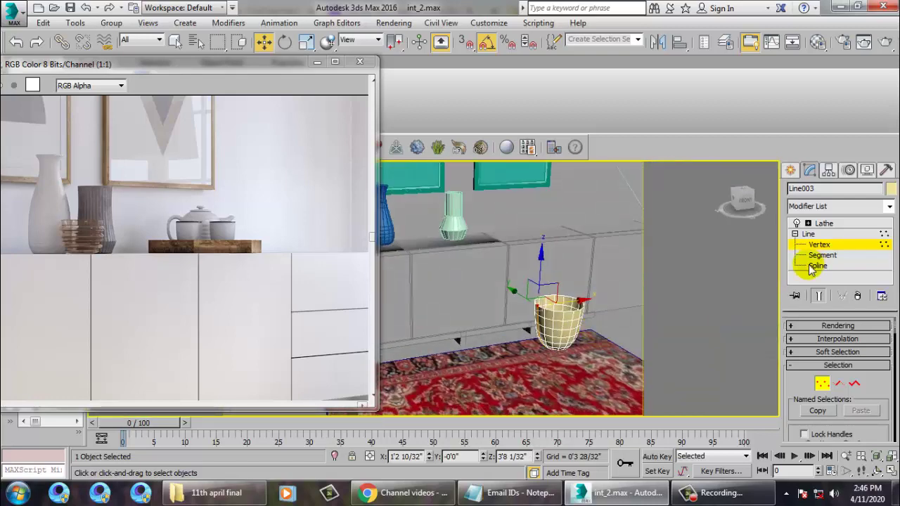
left_click(833, 234)
right_click(556, 313)
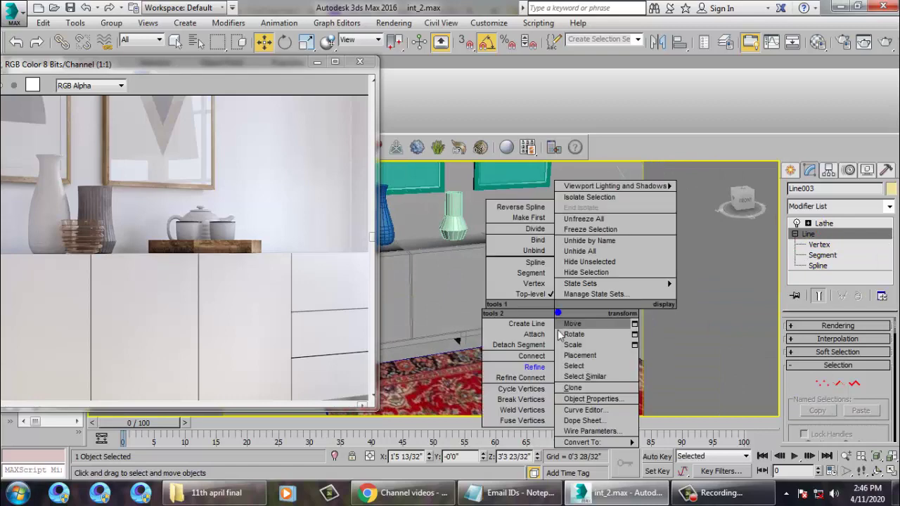
mouse_move(605, 442)
left_click(685, 453)
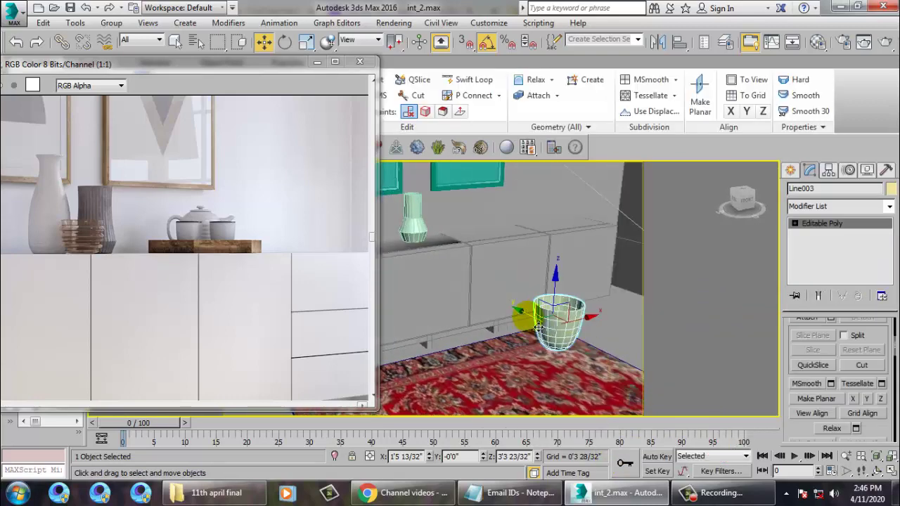
Step: Add three horizontal edge loops around the bowl's body with Swift Loop, splitting the existing bands below the rim band
key("z")
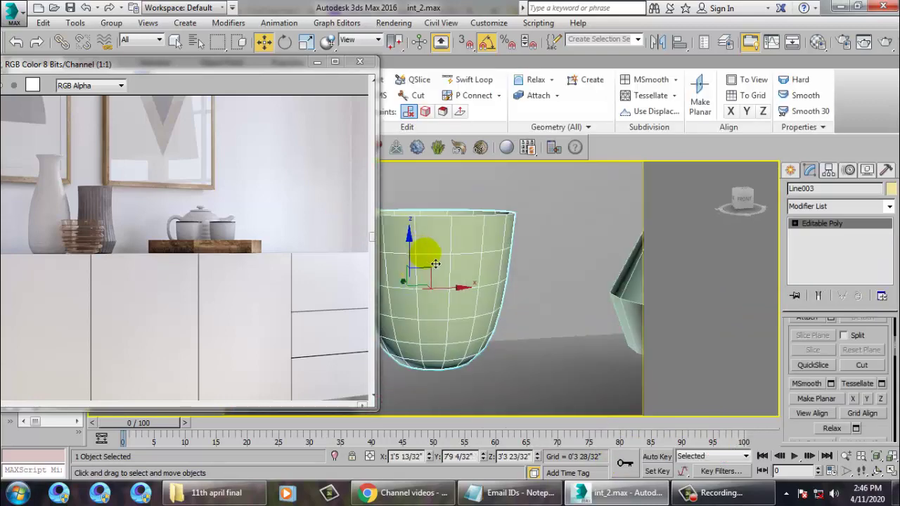
scroll(425, 261, "down", 3)
middle_click_drag(429, 273, 491, 300, "alt")
scroll(449, 287, "up", 3)
scroll(491, 300, "up", 5)
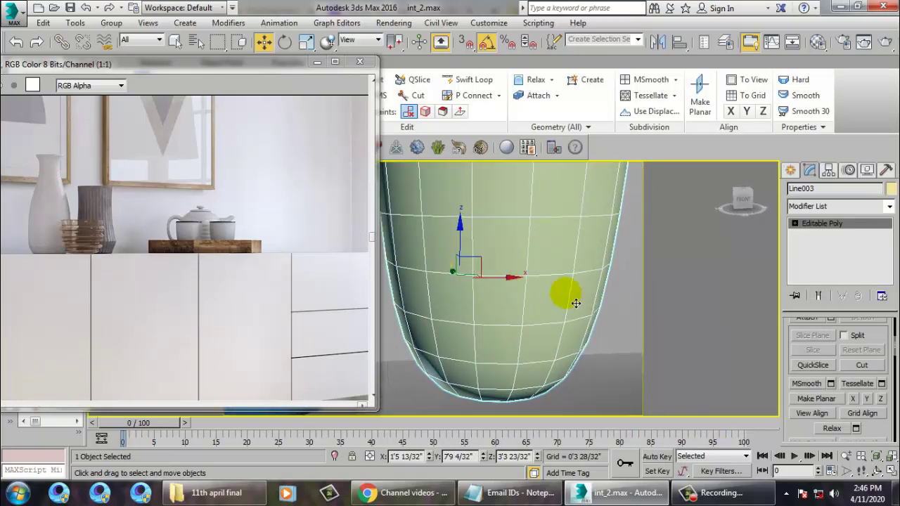
left_click(470, 79)
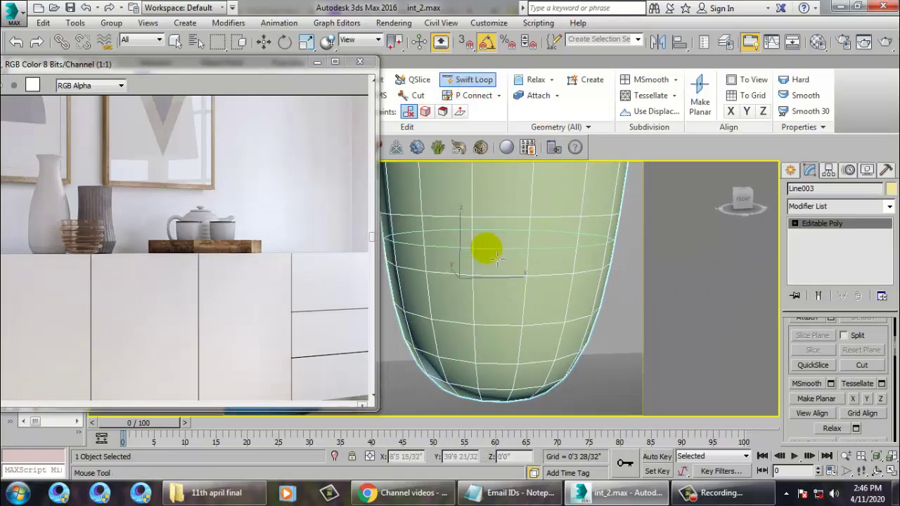
left_click(472, 244)
left_click(474, 346)
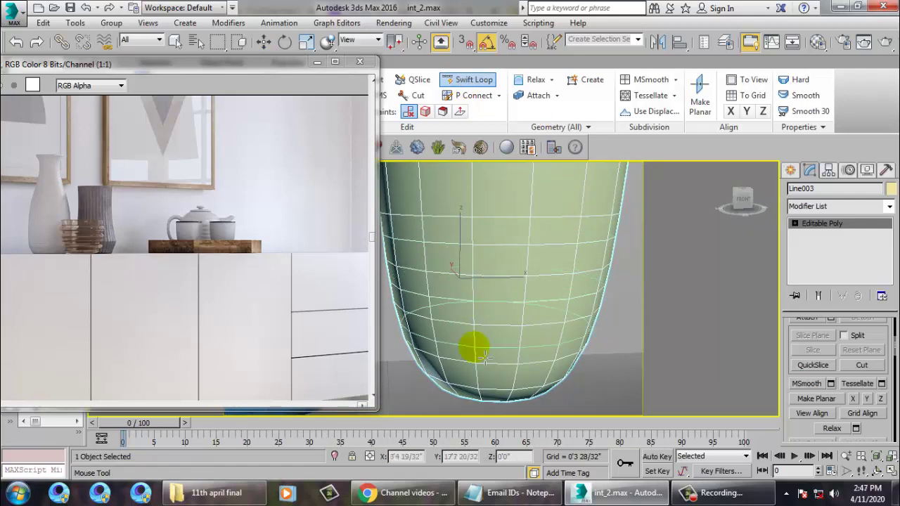
key("w")
Step: Select three alternating polygon bands around the bowl's body in the front view, leaving an unselected band between them
key("alt+w")
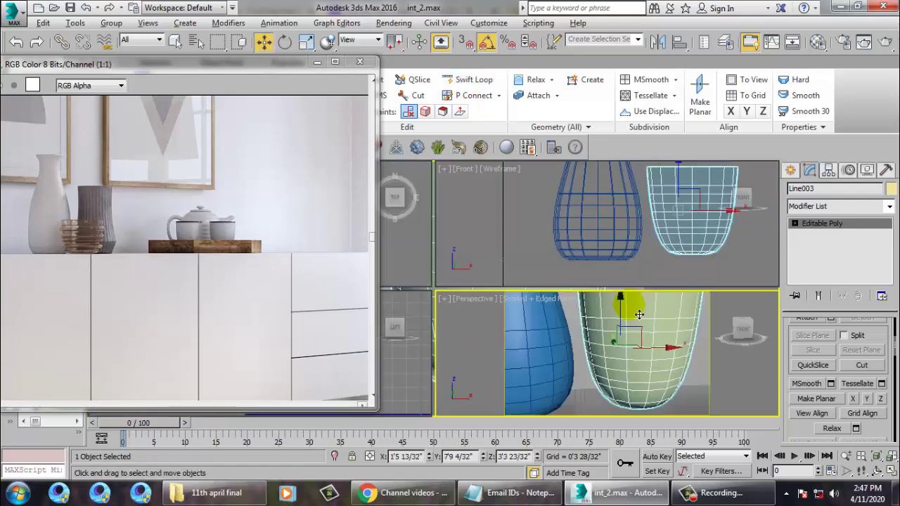
key("alt+w")
middle_click_drag(649, 250, 627, 265)
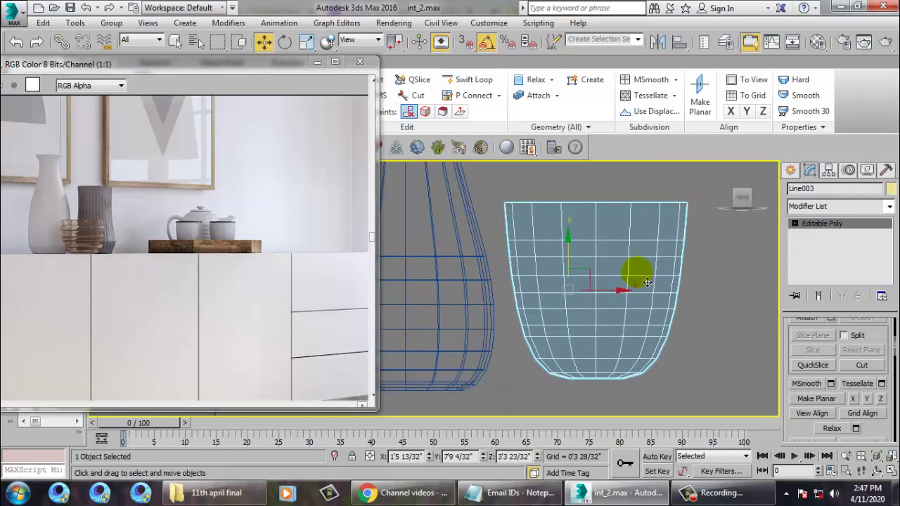
key("4")
left_click_drag(488, 252, 748, 249)
left_click_drag(536, 289, 582, 291, "ctrl")
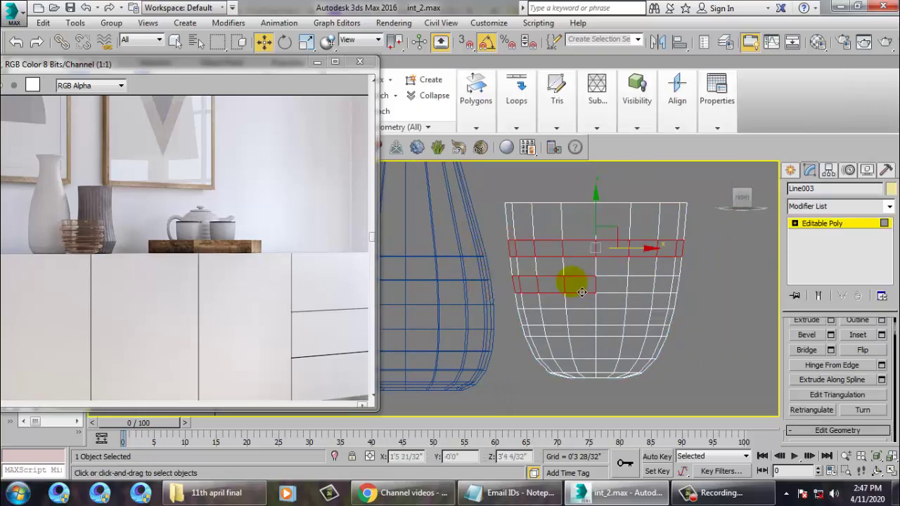
key("4")
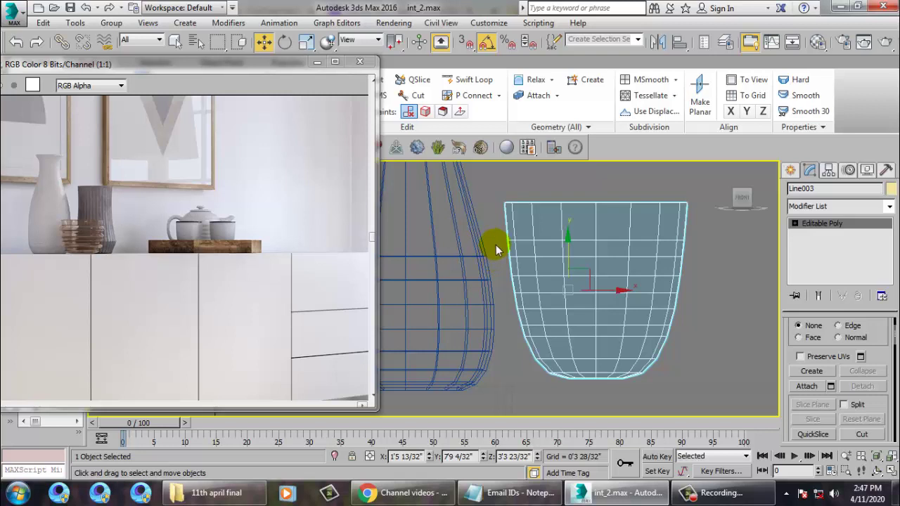
key("4")
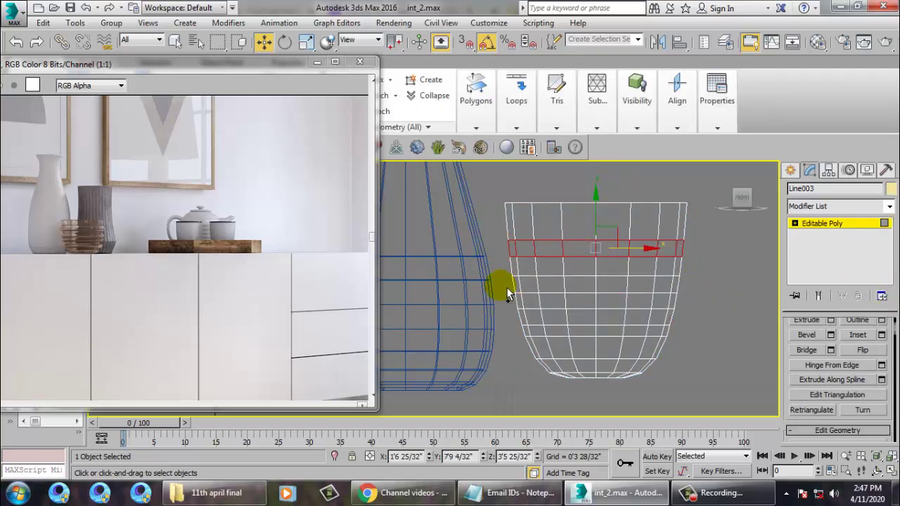
left_click_drag(741, 293, 733, 284, "ctrl")
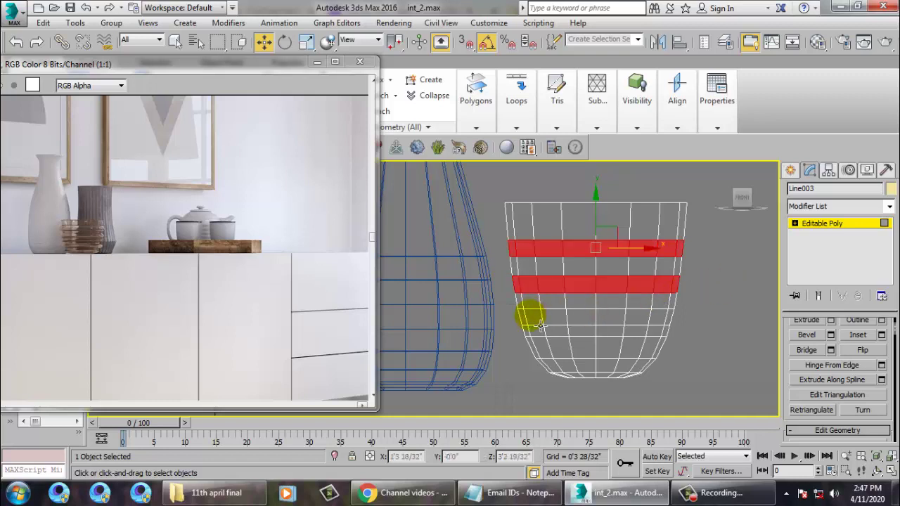
left_click_drag(749, 334, 761, 320, "ctrl")
Step: Examine the three selected bands on the bowl in the perspective view, together with the neighbouring vases
key("alt+w")
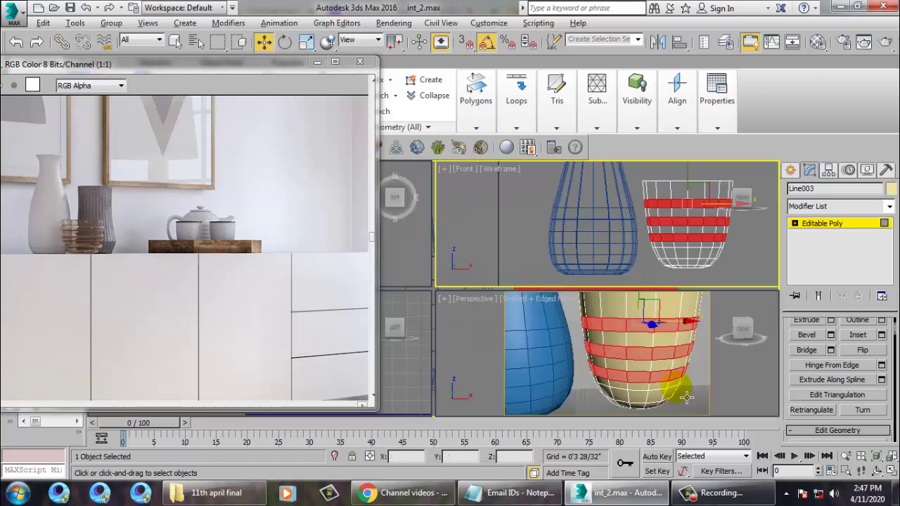
middle_click(681, 389)
key("z")
key("alt+w")
scroll(632, 343, "down", 3)
scroll(632, 343, "down", 2)
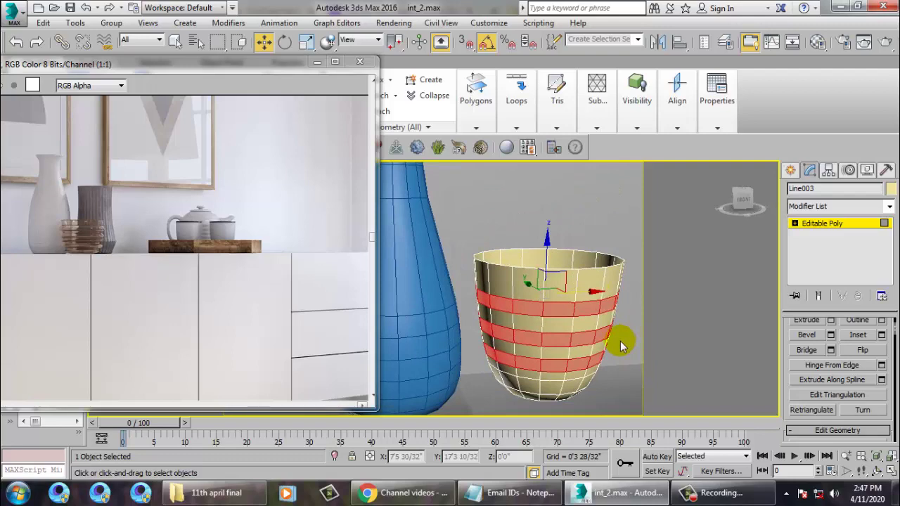
key("shift+f")
scroll(651, 328, "down", 5)
middle_click_drag(651, 328, 623, 303)
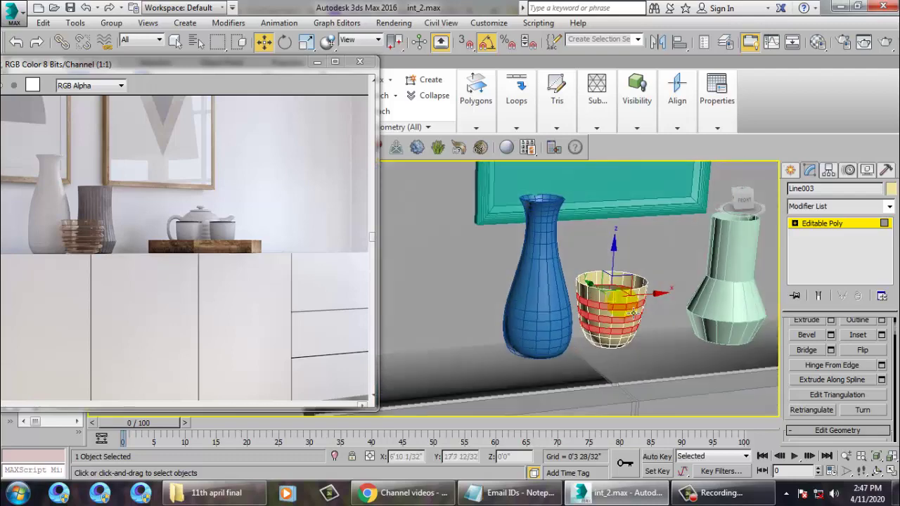
key("c")
key("p")
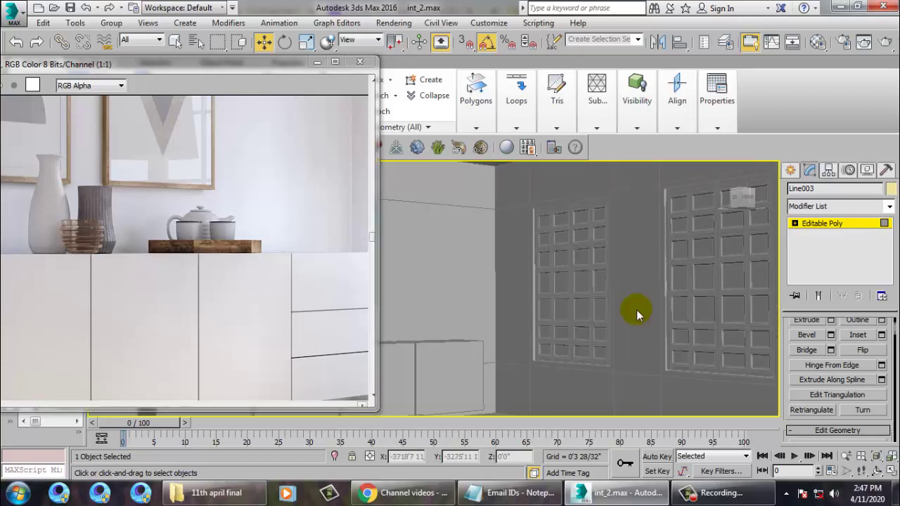
key("z")
middle_click_drag(655, 320, 619, 308, "alt")
scroll(620, 309, "down", 5)
middle_click_drag(637, 339, 643, 339, "alt")
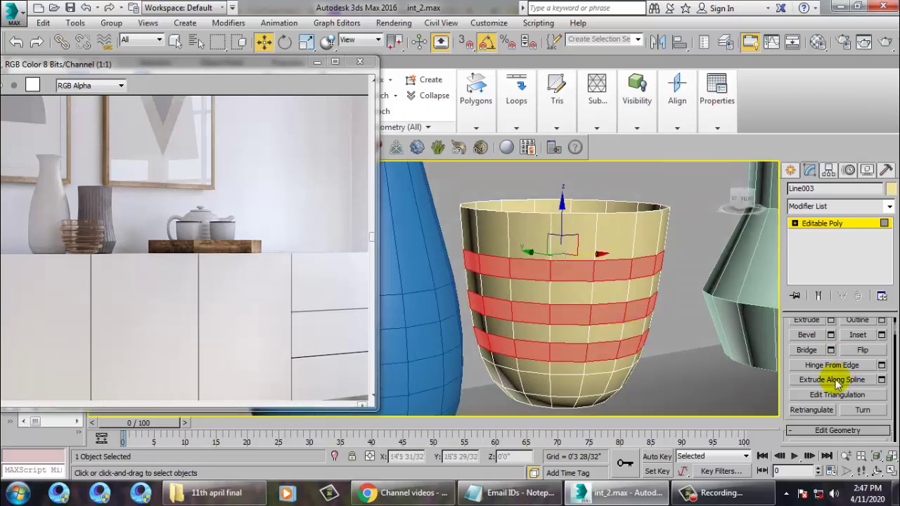
Step: Bevel the selected bands by Local Normal with a height of 0'0 10/32" and a negative outline to form tapered ridges
left_click(831, 336)
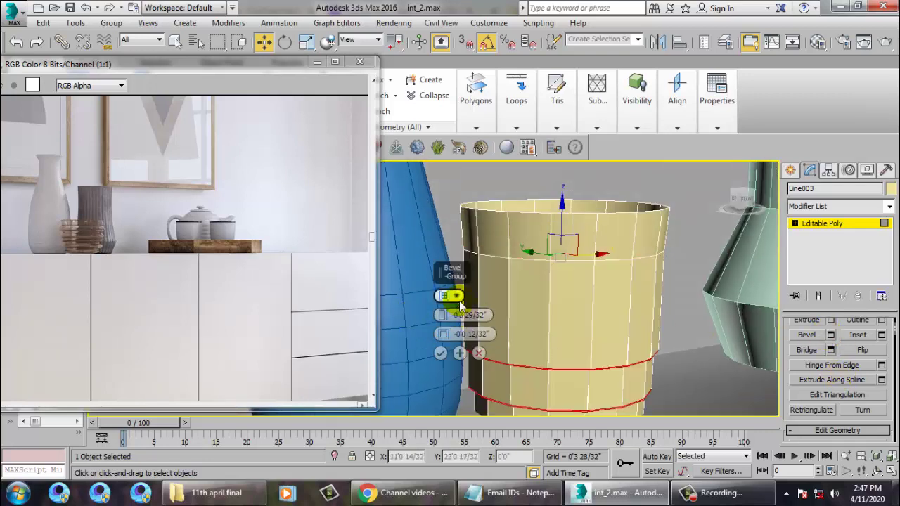
left_click(444, 297)
left_click(493, 320)
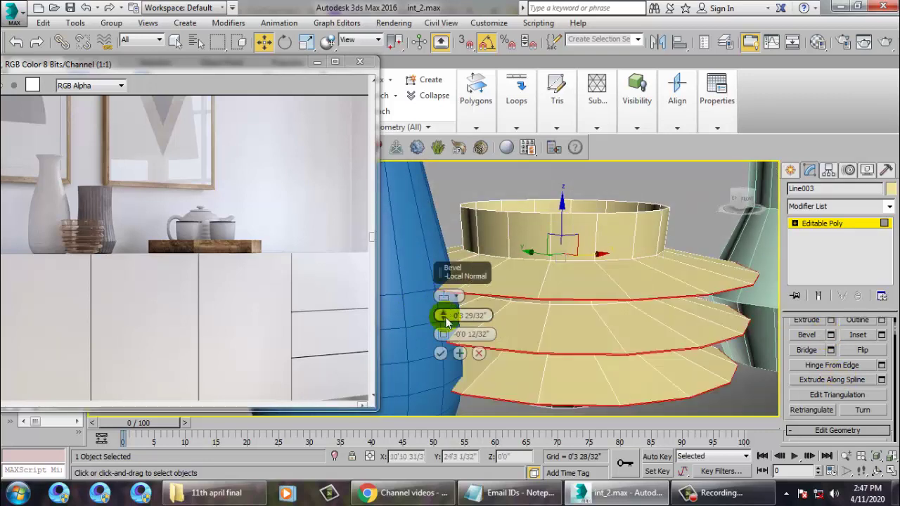
left_click_drag(443, 315, 458, 359)
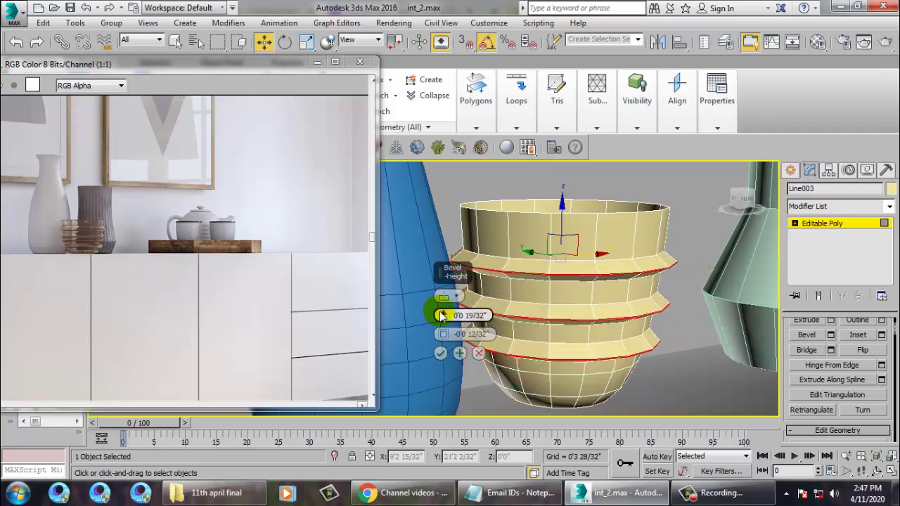
mouse_move(442, 315)
left_mouse_down()
mouse_move(455, 342)
mouse_move(445, 315)
left_mouse_up()
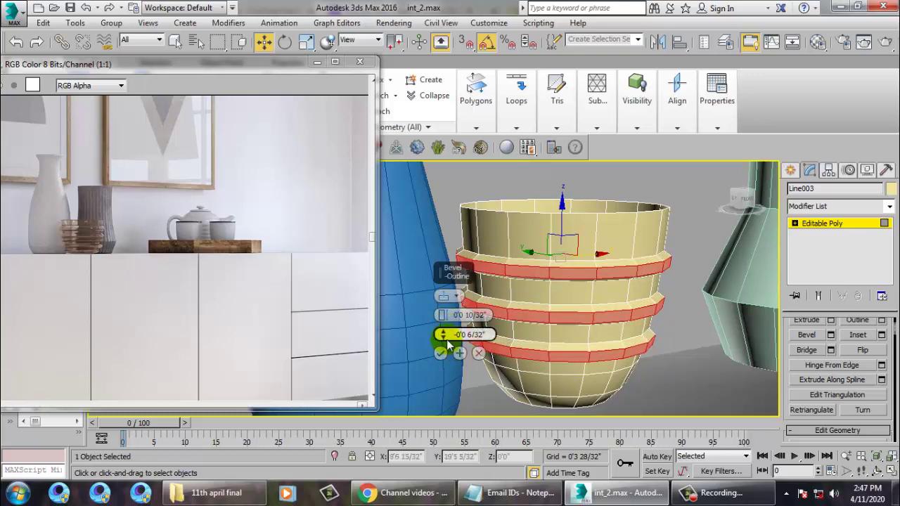
left_click_drag(446, 343, 454, 346)
left_click(439, 353)
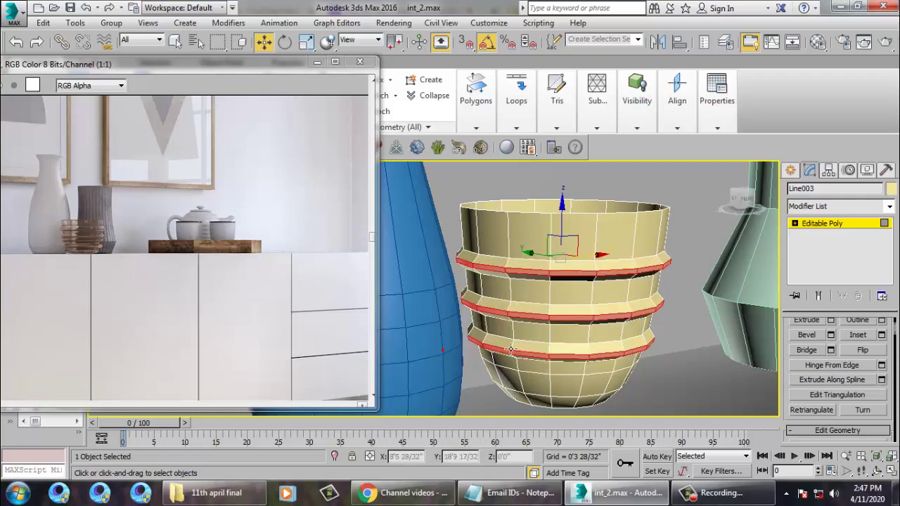
Step: Leave polygon editing and give the bowl wall thickness with a Shell modifier, outer amount 0'0 5/32"
scroll(613, 337, "down", 5)
middle_click_drag(632, 292, 625, 295, "alt")
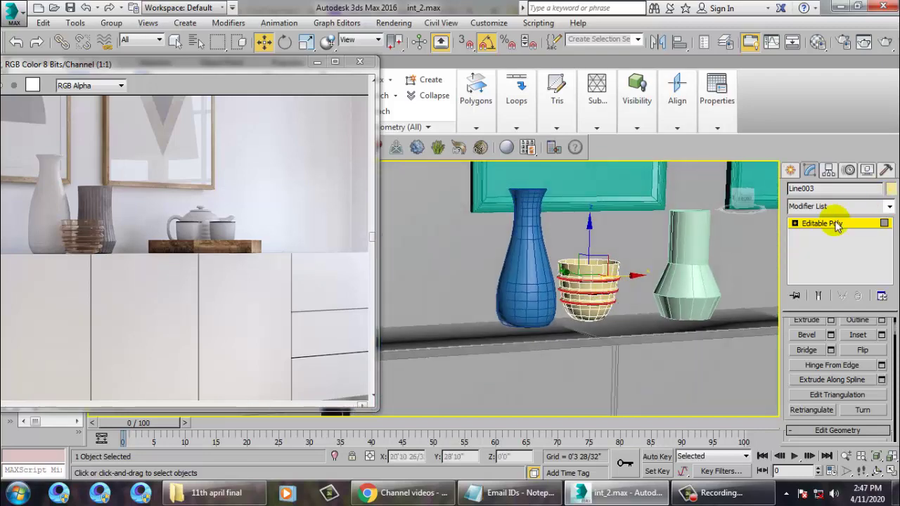
left_click(836, 224)
left_click(890, 206)
type("sh")
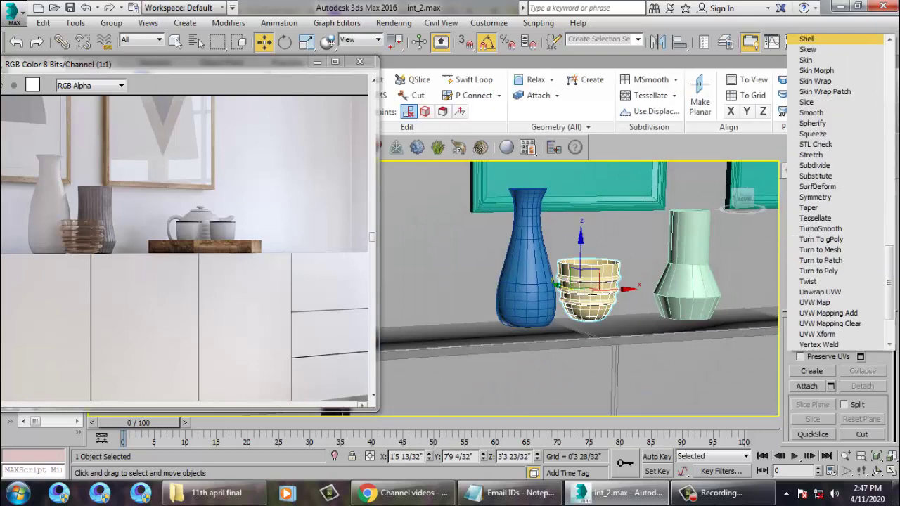
key("Return")
Step: Lower the bowl onto the sideboard between the two vases, to about Z 3'3 7/32"
middle_click_drag(708, 305, 617, 273, "alt")
left_click_drag(590, 261, 597, 264)
key("alt+w")
right_click(638, 217)
key("z")
key("alt+w")
middle_click_drag(649, 225, 692, 191)
scroll(565, 265, "down", 3)
key("alt+w")
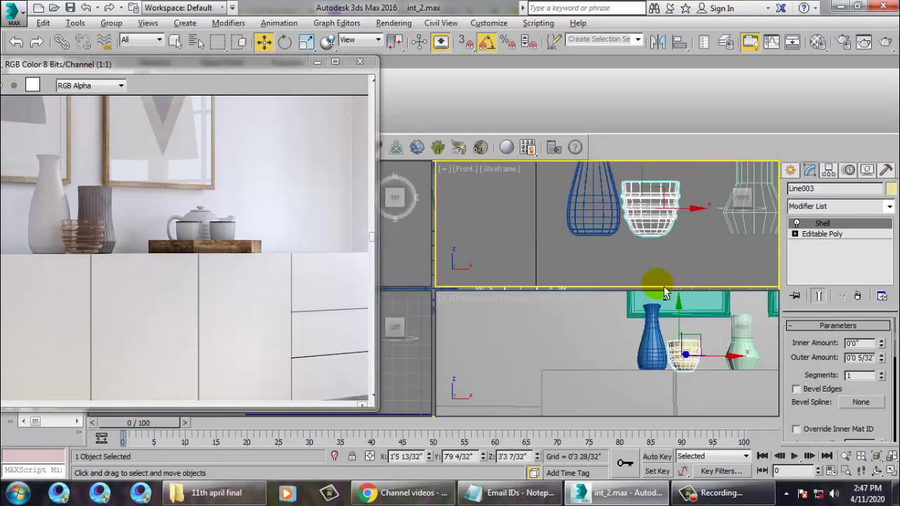
Step: Shift the bowl along X away from the blue vase, to about X 1'8 22/32", centring it between the two vases
middle_click_drag(693, 249, 623, 244)
key("alt+w")
scroll(620, 242, "up", 2)
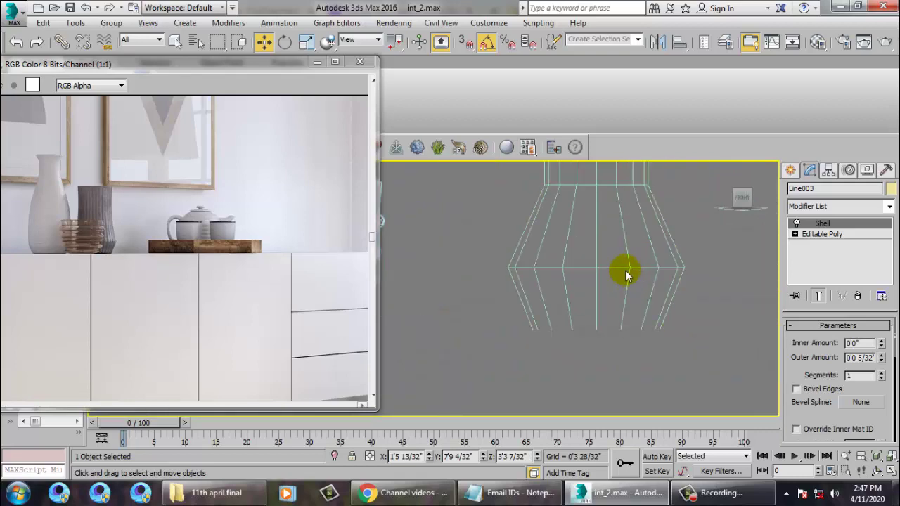
key("alt+w")
right_click(596, 348)
key("alt+w")
left_click_drag(605, 296, 632, 299)
middle_click_drag(643, 303, 589, 336, "alt")
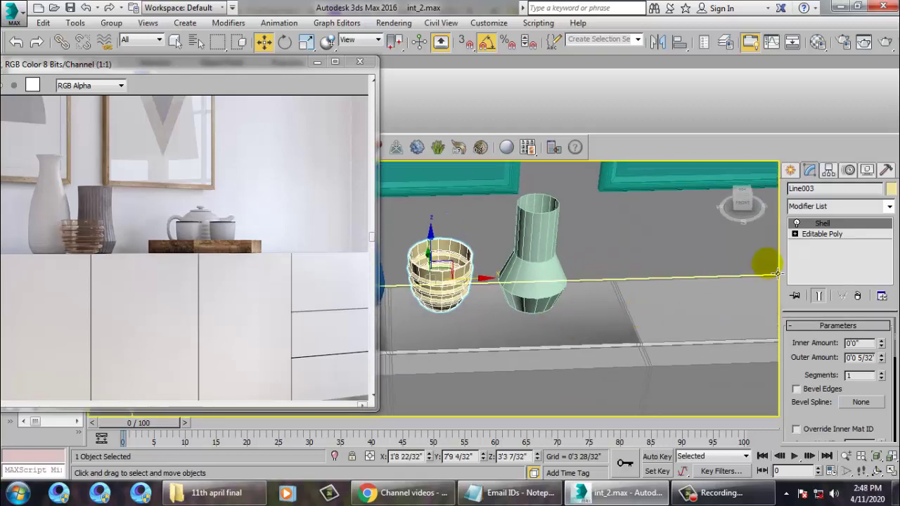
Step: Switch object creation to Standard Primitives and start a Box with AutoGrid over the sideboard
left_click(790, 171)
left_click(795, 191)
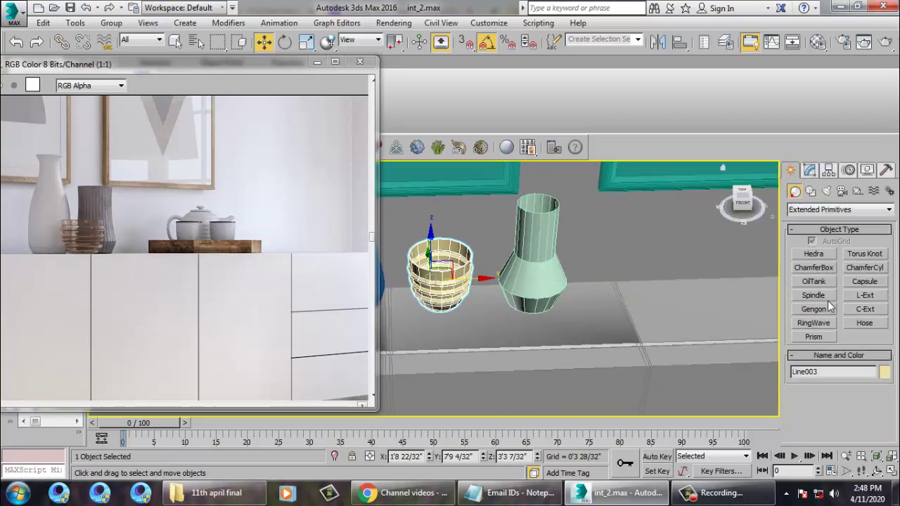
left_click(837, 210)
left_click(823, 220)
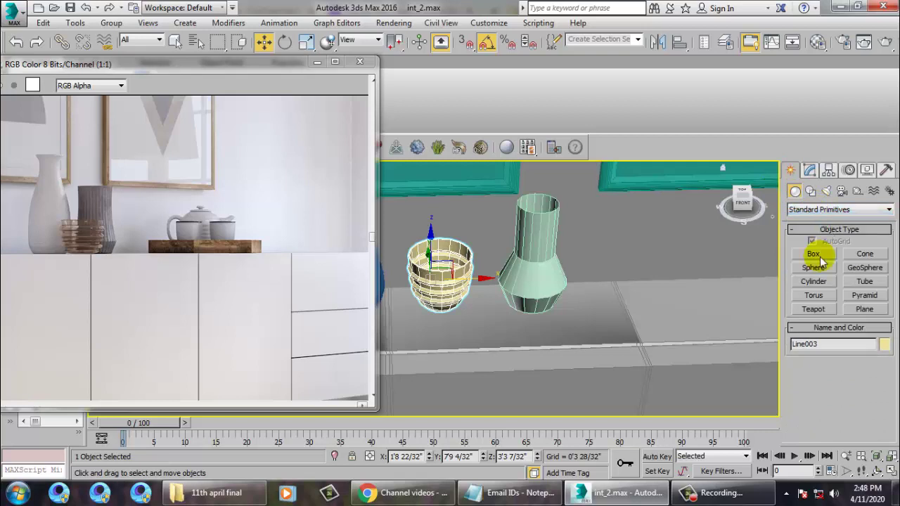
left_click(815, 255)
middle_click_drag(662, 307, 649, 255, "alt")
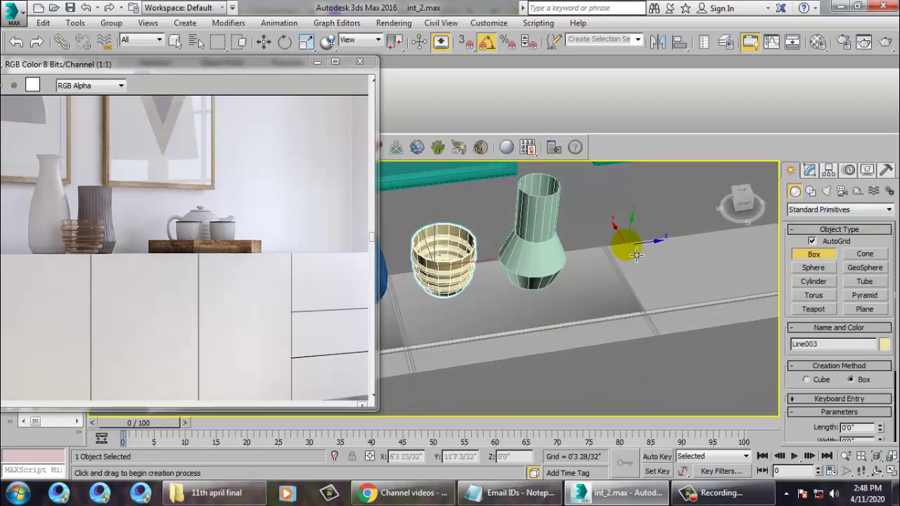
left_click_drag(626, 246, 752, 278)
right_click(748, 277)
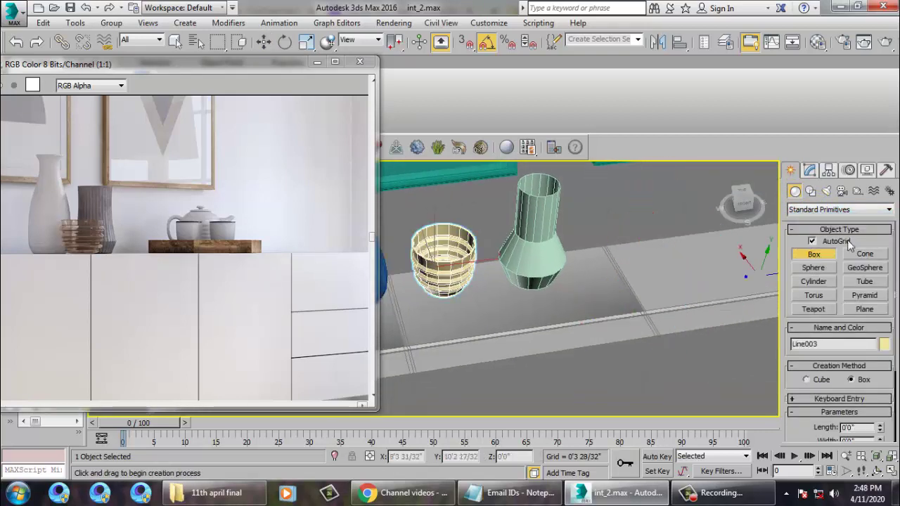
left_click_drag(734, 247, 694, 271)
right_click(753, 279)
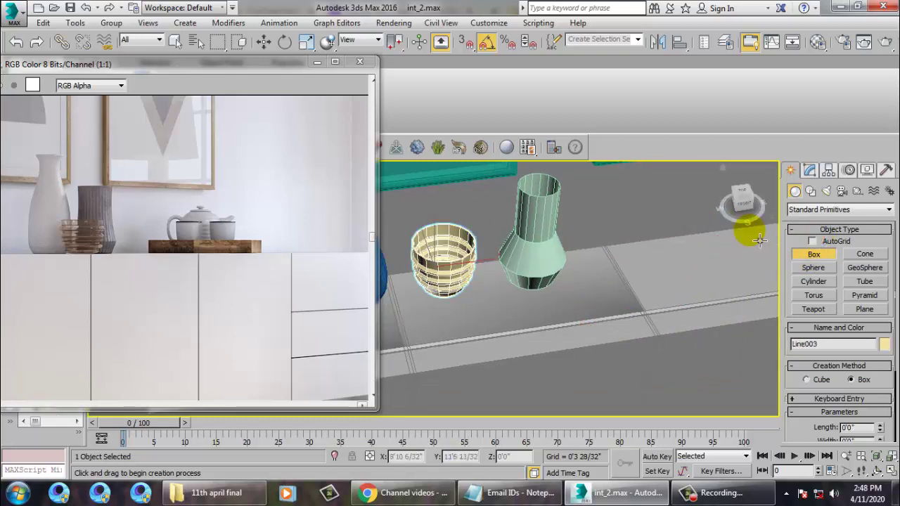
left_click_drag(761, 241, 756, 296)
right_click(757, 297)
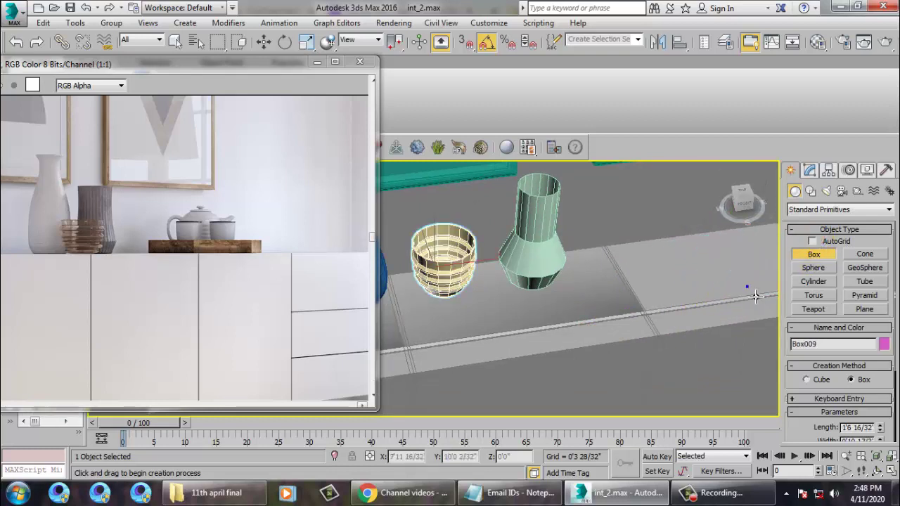
Step: Draw a box in the top view beside the vases, about 1'5 15/32" long, 1'0 25/32" wide and 0'2 10/32" high
key("alt+w")
right_click(401, 251)
key("alt+w")
scroll(575, 257, "down", 4)
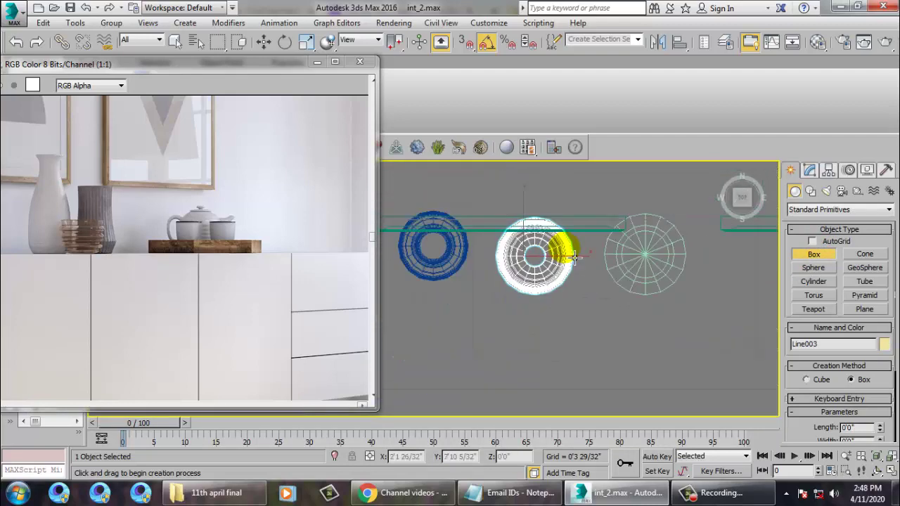
scroll(576, 258, "down", 4)
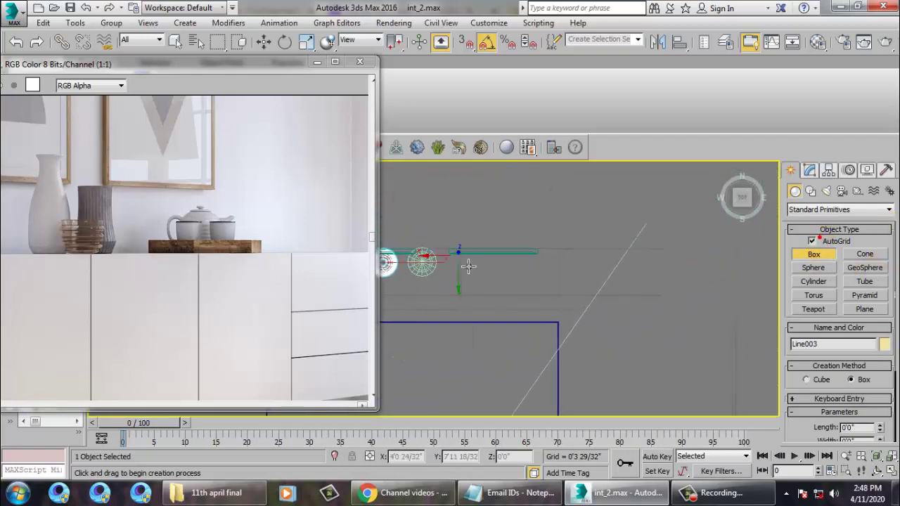
left_click_drag(520, 271, 572, 310)
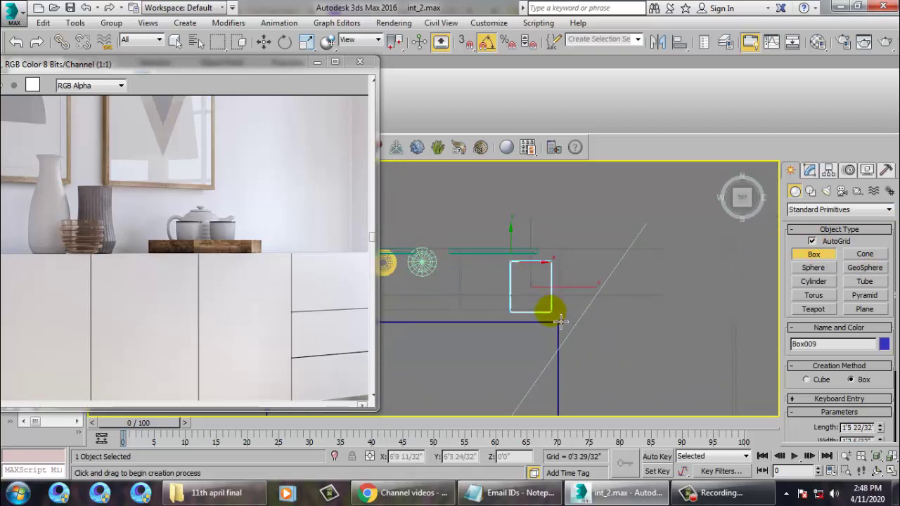
left_click(557, 314)
Step: Raise the new box onto the sideboard top, to about Z 2'11 2/32"
key("w")
key("alt+w")
right_click(605, 329)
key("z")
key("alt+w")
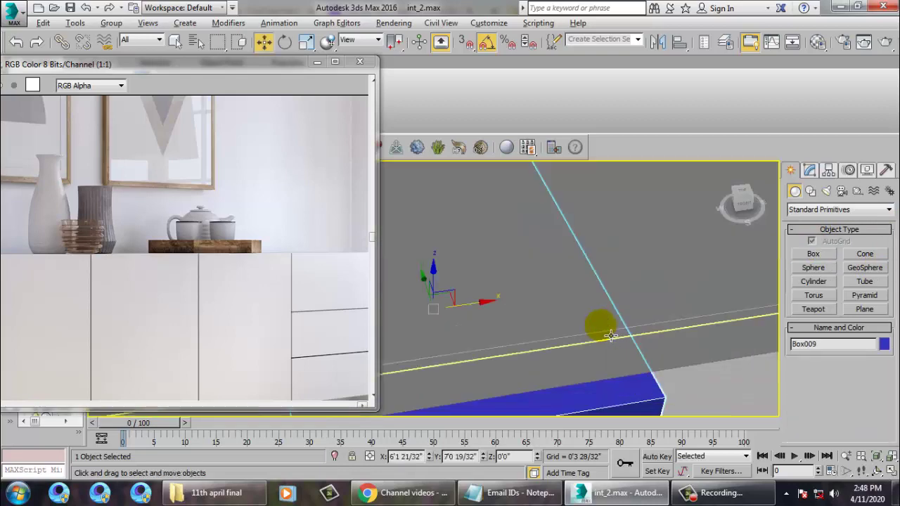
scroll(610, 332, "down", 5)
middle_click_drag(635, 292, 665, 339, "alt")
scroll(633, 330, "down", 8)
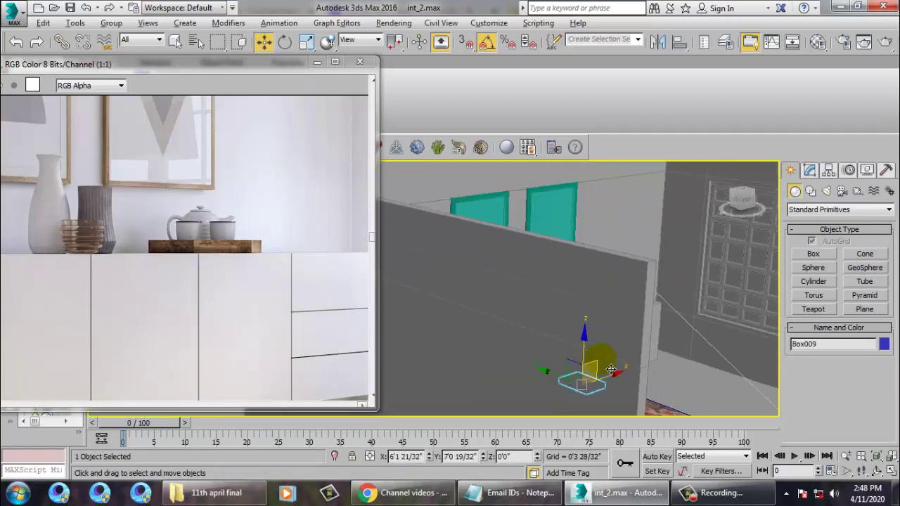
left_click_drag(591, 321, 593, 291)
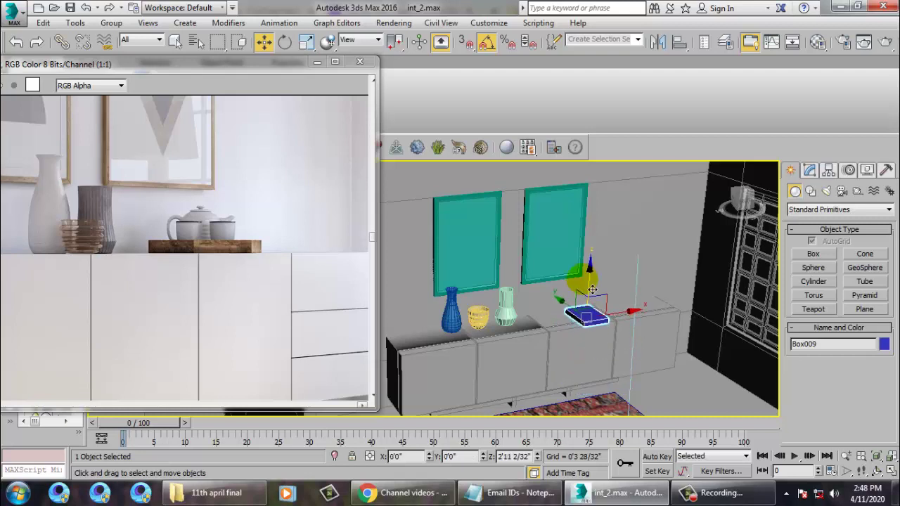
Step: Scale the box down uniformly to about 92 percent
key("z")
scroll(607, 307, "down", 5)
key("r")
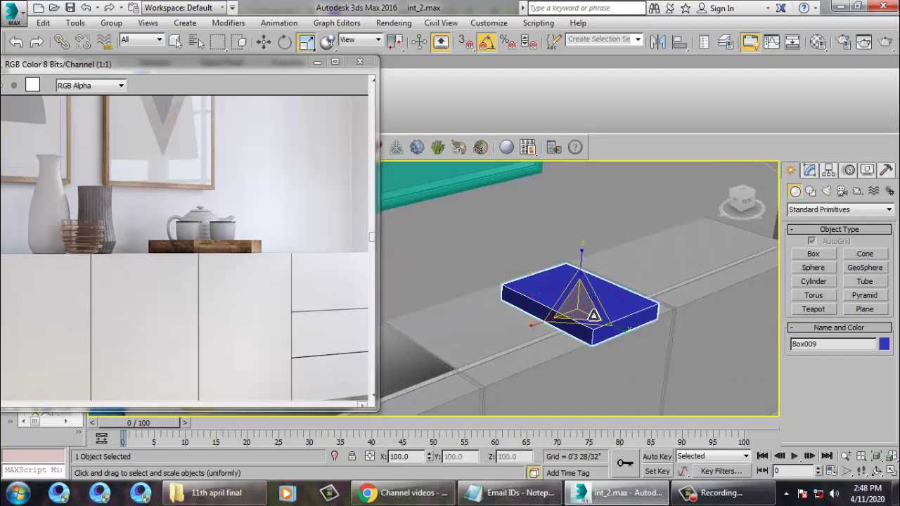
left_click_drag(592, 315, 596, 332)
scroll(612, 330, "up", 3)
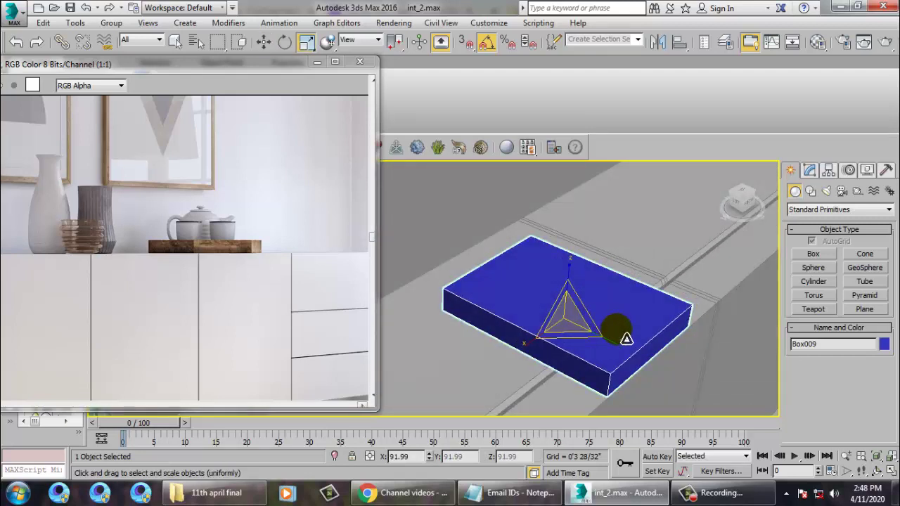
Step: Rotate the box slightly about the vertical axis and move it back toward the wall, to about Y 7'4 28/32"
key("e")
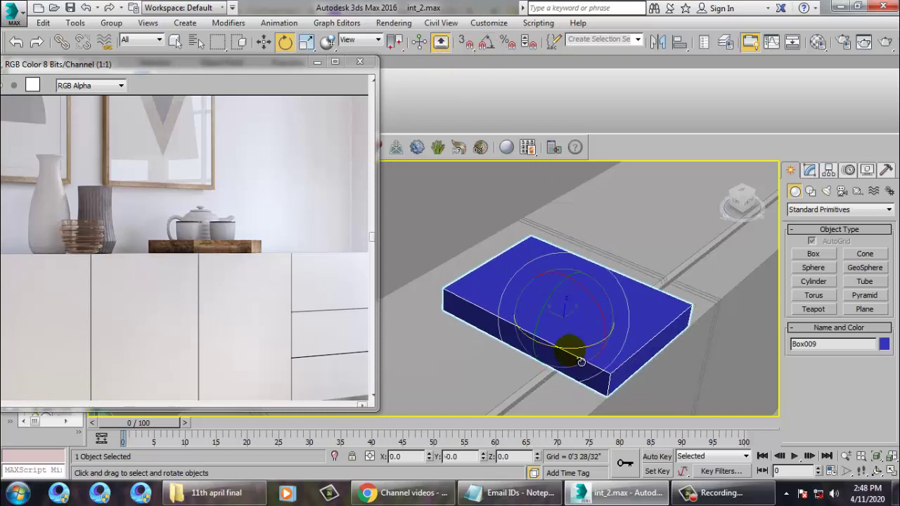
left_click_drag(581, 362, 606, 359)
left_click_drag(526, 304, 492, 296)
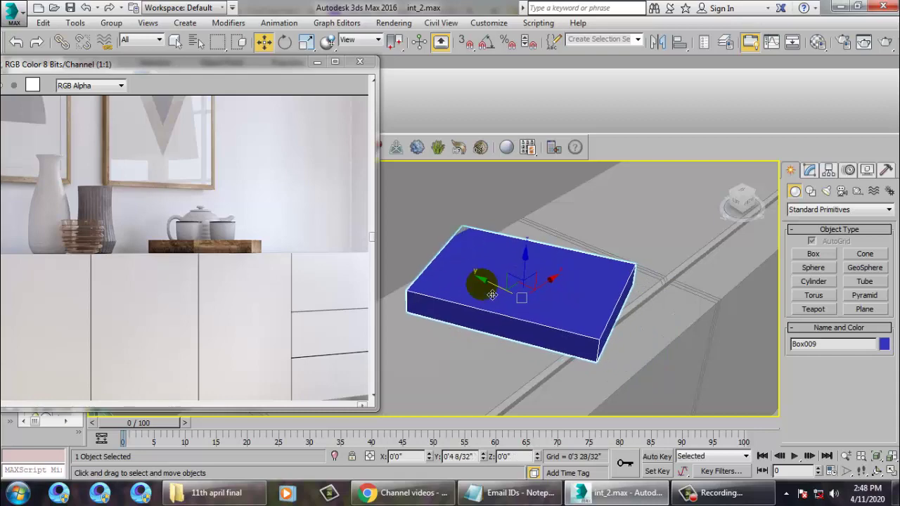
left_click_drag(537, 314, 547, 332)
key("w")
middle_click_drag(610, 333, 584, 312, "alt")
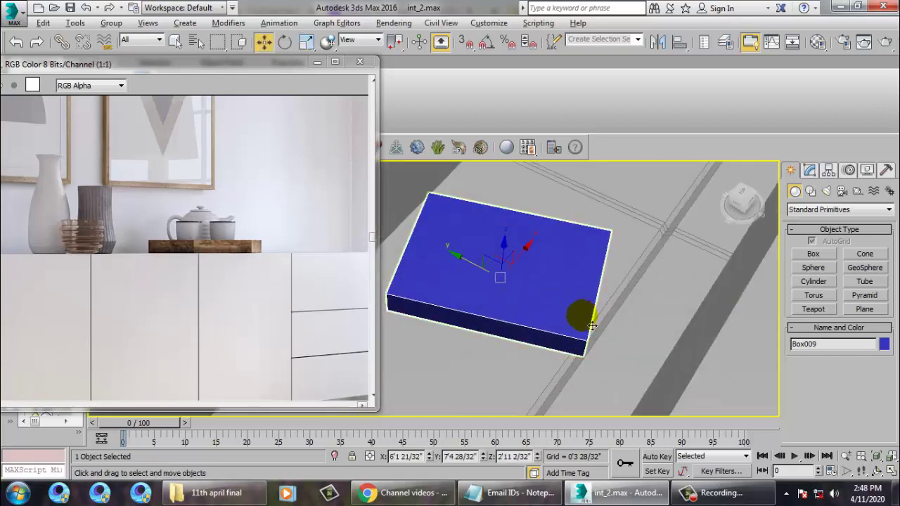
Step: Convert the box on the sideboard to an editable poly
left_click(808, 171)
right_click(547, 258)
mouse_move(607, 380)
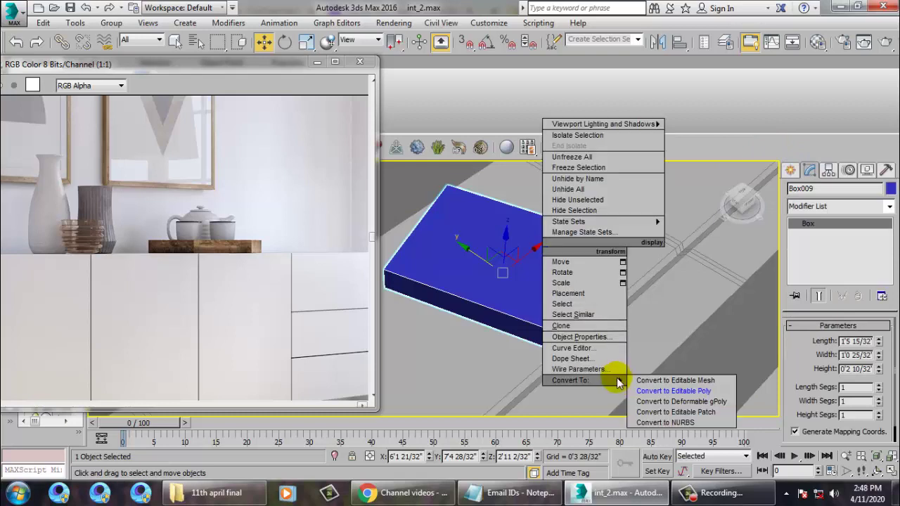
left_click(676, 388)
middle_click_drag(602, 295, 561, 290, "alt")
Step: Add two crossing edge loops through the middle of the box with Swift Loop, one lengthwise and one crosswise
left_click(474, 81)
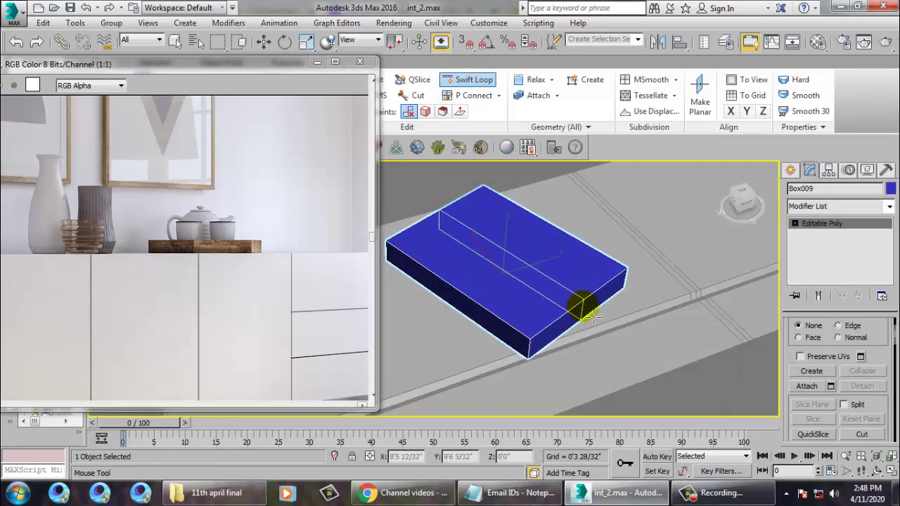
left_click(466, 290)
key("w")
middle_click_drag(555, 351, 536, 329, "alt")
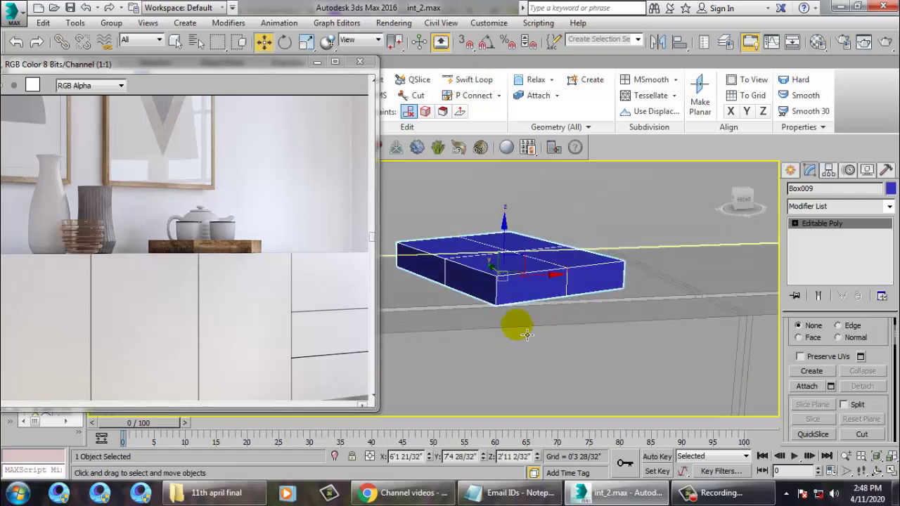
middle_click_drag(612, 310, 491, 311, "alt")
Step: Move the vertices at all four box corners inward to give the block an octagonal outline
key("1")
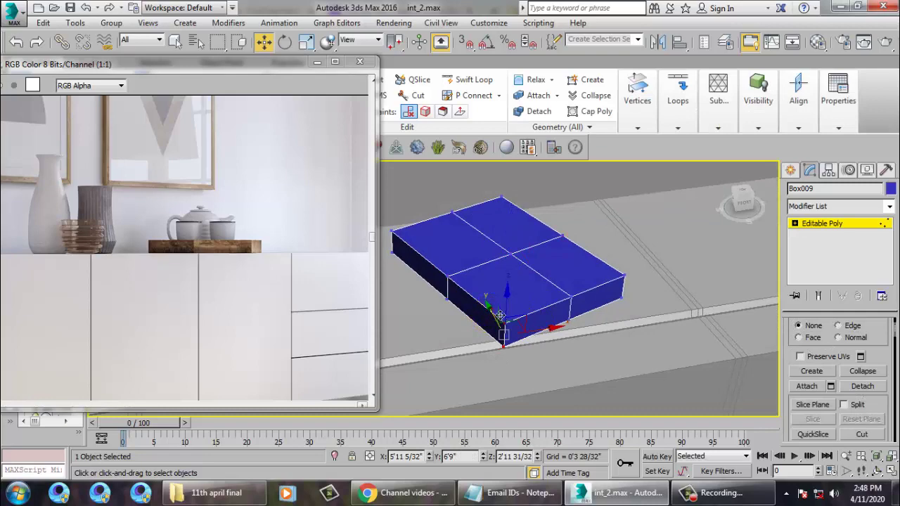
left_click_drag(500, 317, 492, 310)
middle_click_drag(604, 288, 593, 290, "alt")
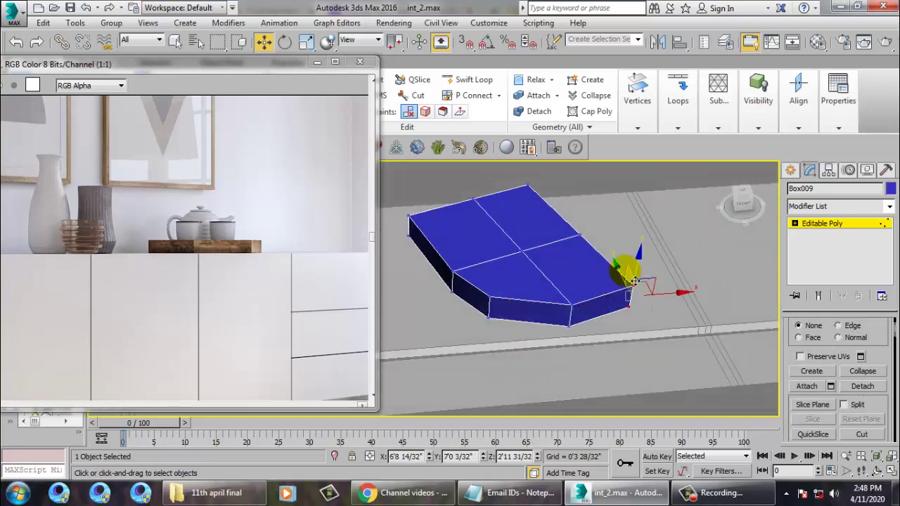
left_click_drag(635, 281, 614, 264)
middle_click_drag(608, 257, 609, 204, "alt")
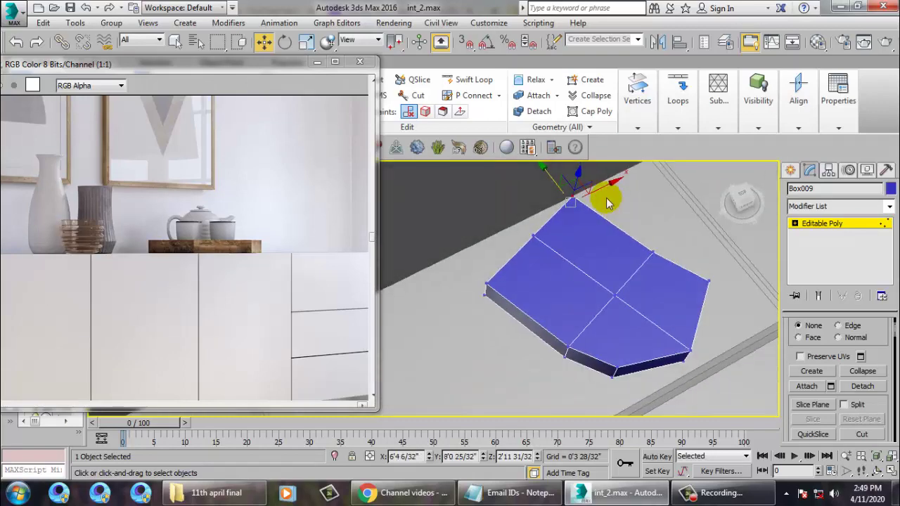
left_click_drag(576, 202, 577, 204)
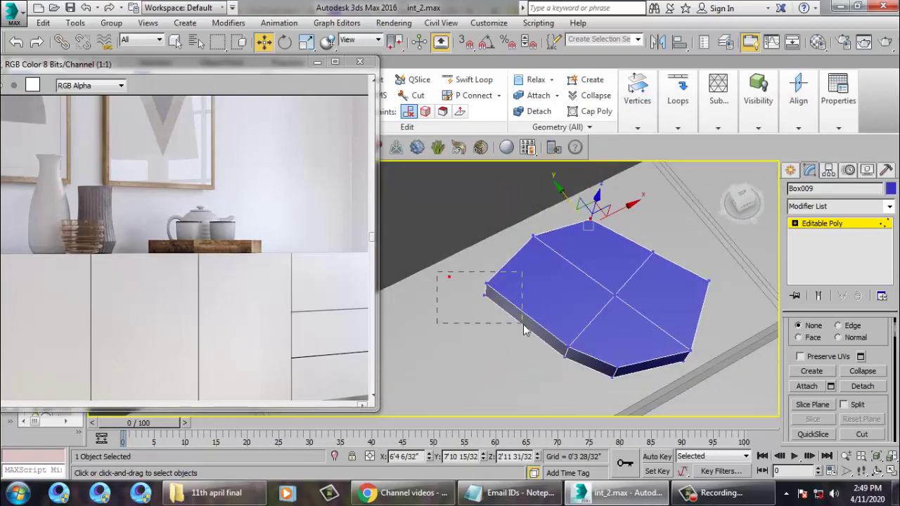
left_click_drag(461, 267, 562, 296)
Step: Select the four top polygons of the octagonal block and inset them as a group by 0'0 11/32"
middle_click_drag(649, 328, 585, 276, "alt")
scroll(599, 291, "down", 3)
key("4")
scroll(584, 276, "down", 4)
left_click(587, 271)
left_click(553, 285, "ctrl")
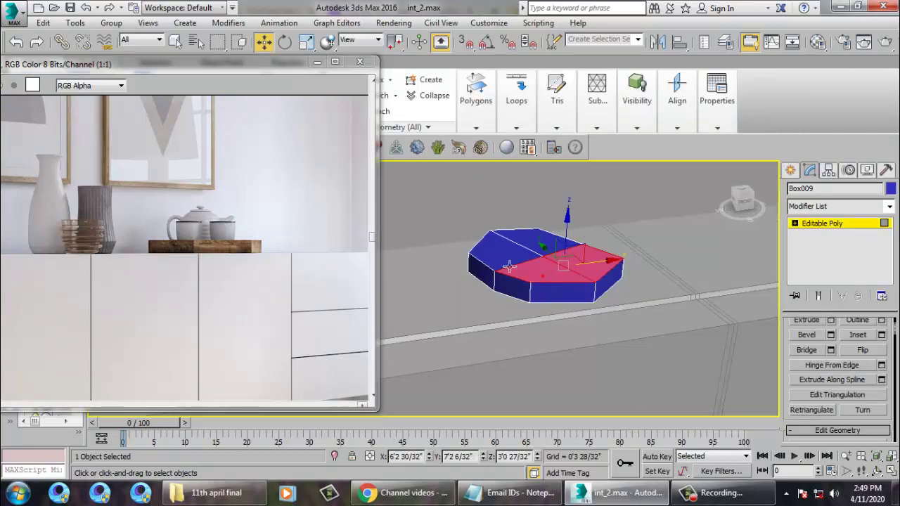
left_click(537, 261, "ctrl")
left_click(548, 253, "ctrl")
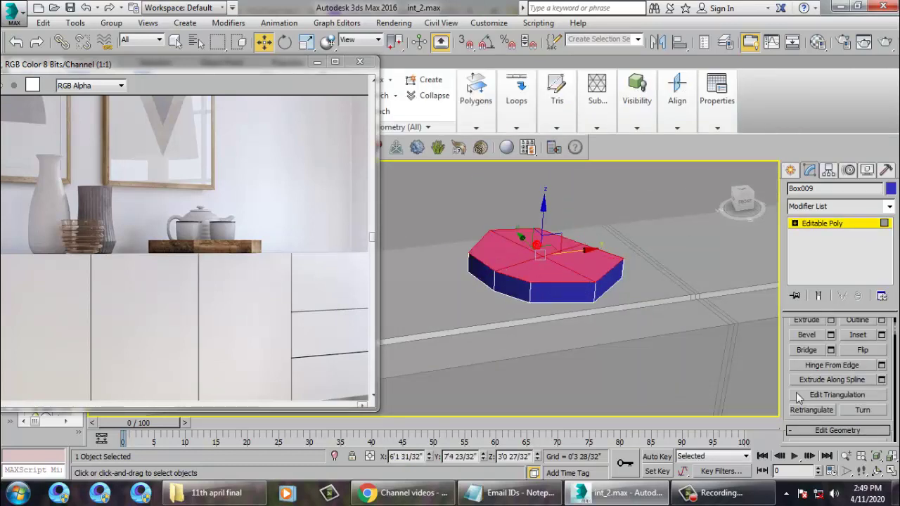
left_click(882, 335)
scroll(520, 281, "up", 2)
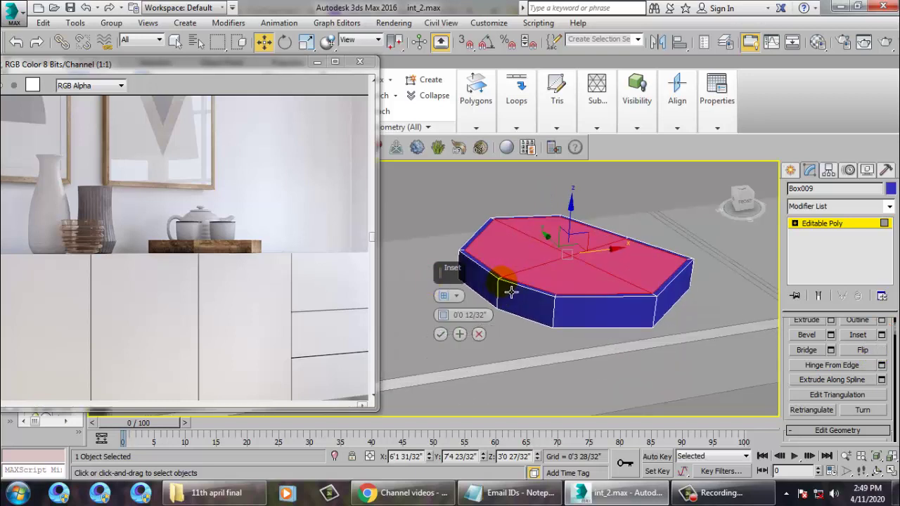
left_click_drag(450, 317, 445, 330)
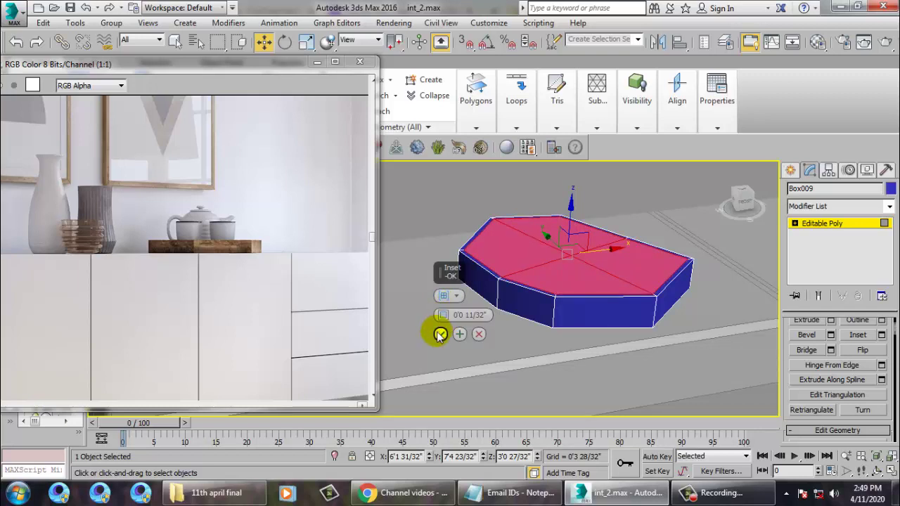
left_click(440, 335)
Step: Extrude the inset top polygons downward by -0'2 4/32" to hollow the block into a tray
left_click(830, 321)
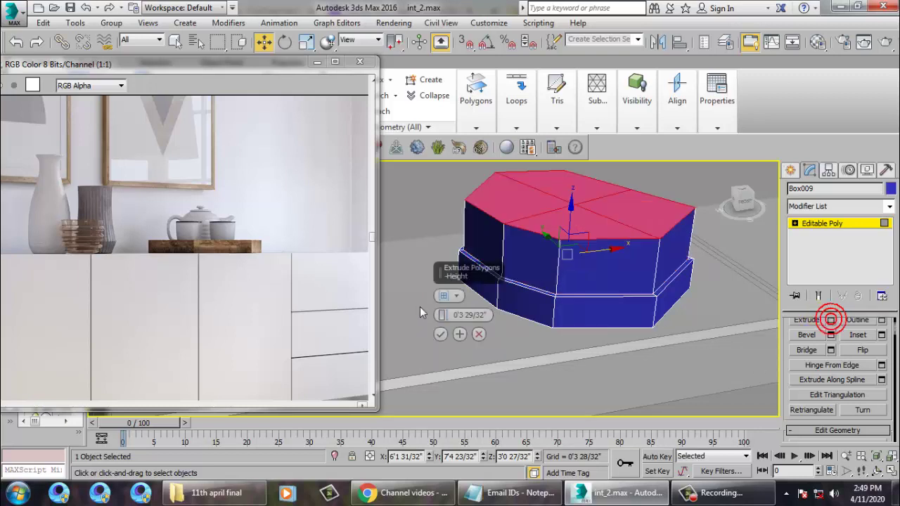
left_click_drag(444, 317, 471, 389)
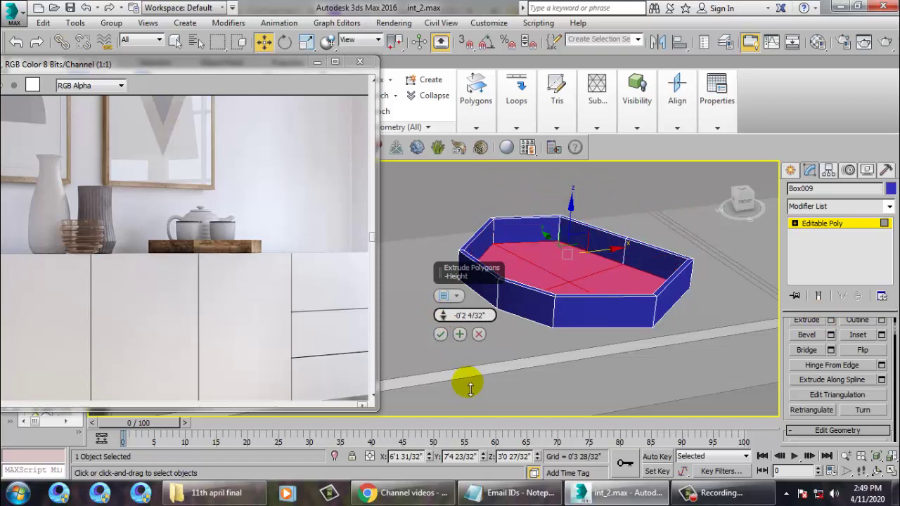
left_click(440, 336)
Step: Create a teapot primitive with a radius of about 0'2 8/32" near the centre of the octagonal tray in the Top view
left_click(788, 170)
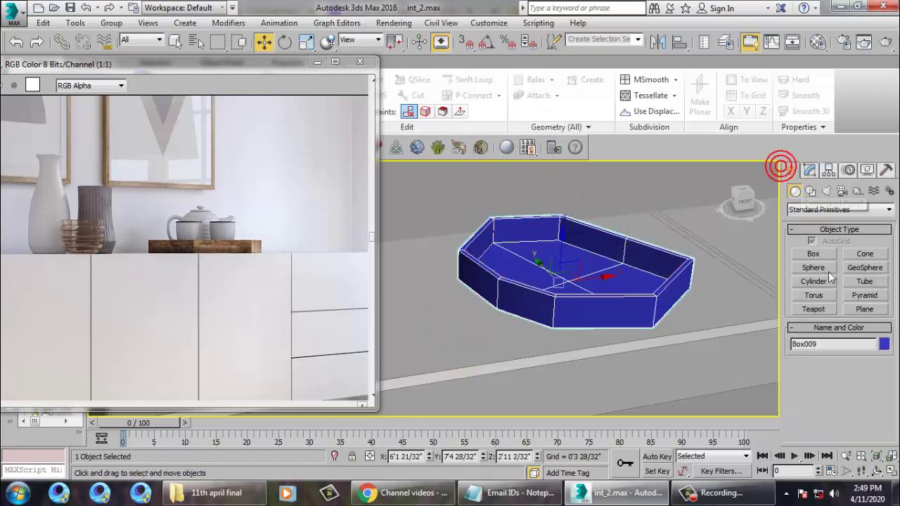
left_click(814, 309)
key("alt+w")
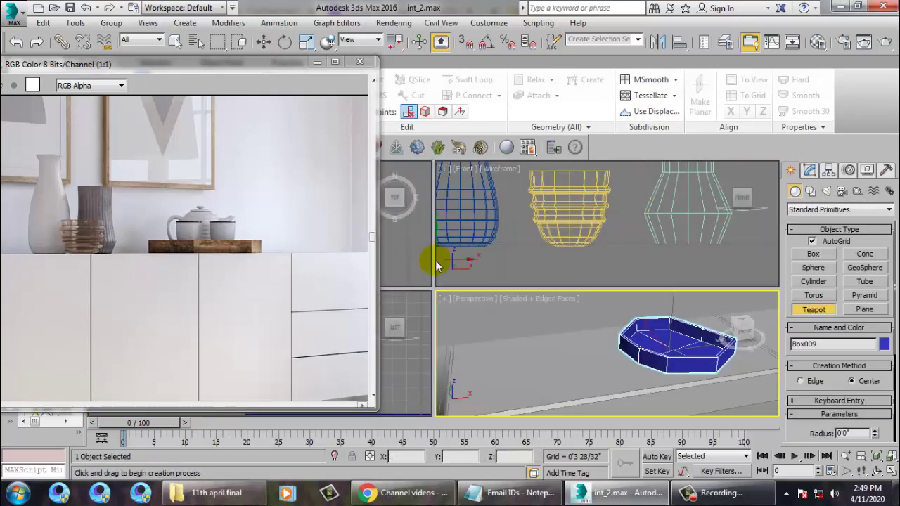
middle_click(404, 259)
key("alt+w")
scroll(533, 274, "down", 4)
scroll(540, 277, "up", 5)
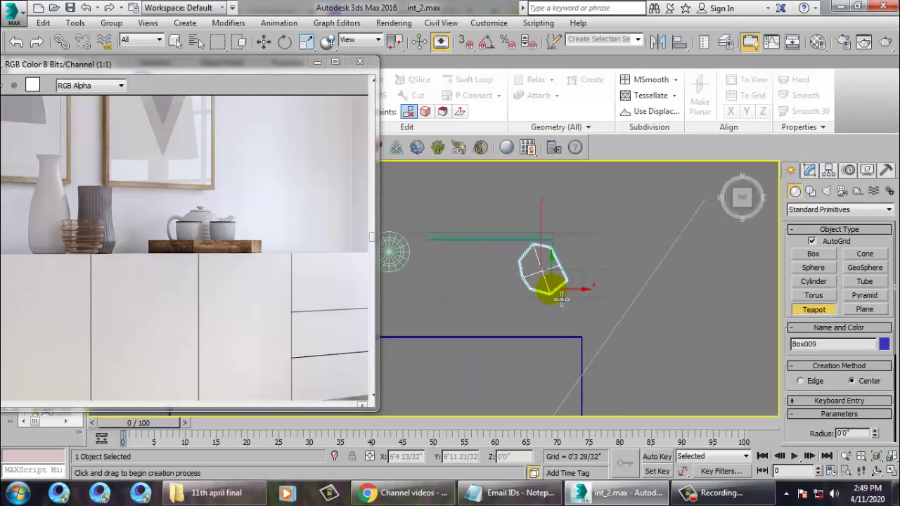
scroll(562, 299, "up", 5)
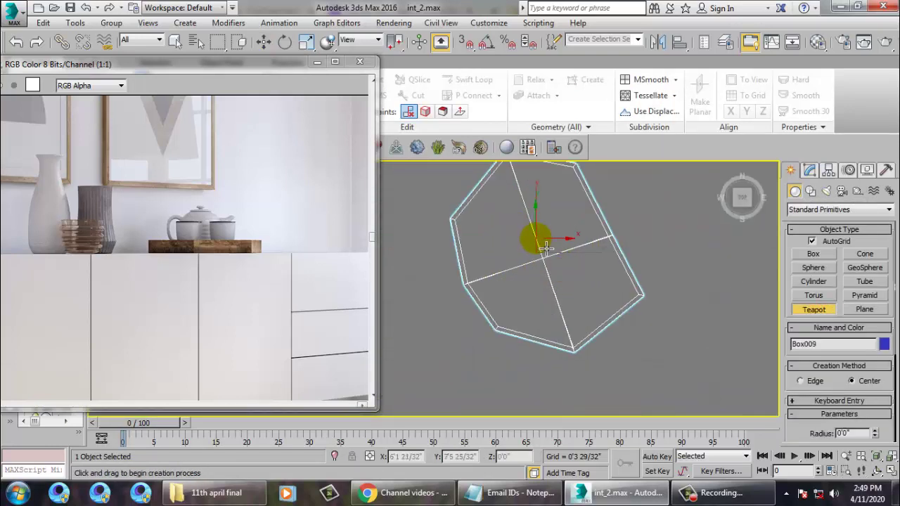
left_click_drag(530, 235, 555, 256)
right_click(676, 322)
key("alt+z")
key("alt+w")
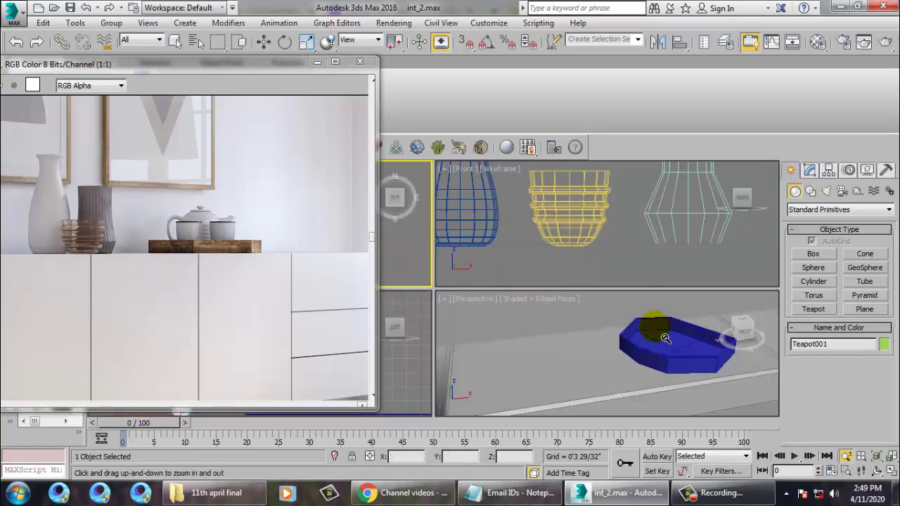
Step: Raise the teapot above the sideboard to about Z 4'8 21/32" in the Perspective view and unfreeze all objects
middle_click(665, 339)
key("alt+w")
key("z")
scroll(625, 303, "down", 7)
middle_click_drag(624, 303, 643, 316, "alt")
key("w")
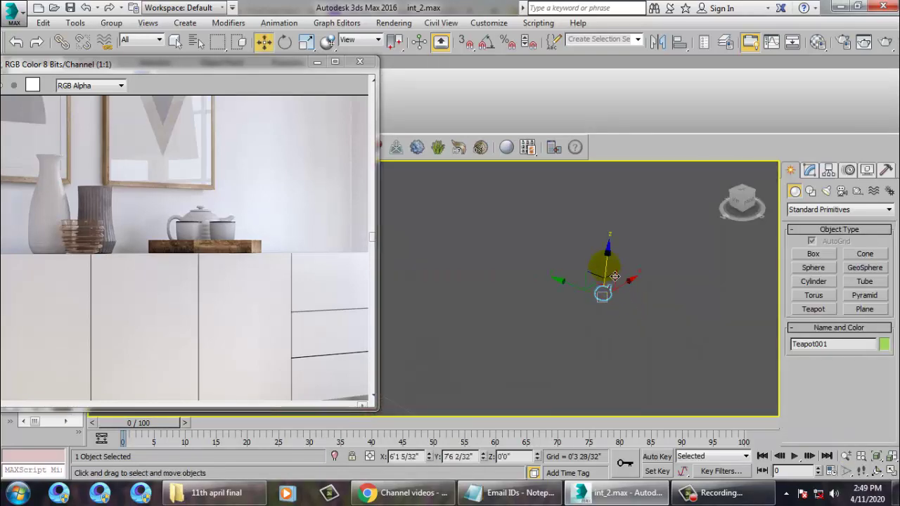
right_click(649, 311)
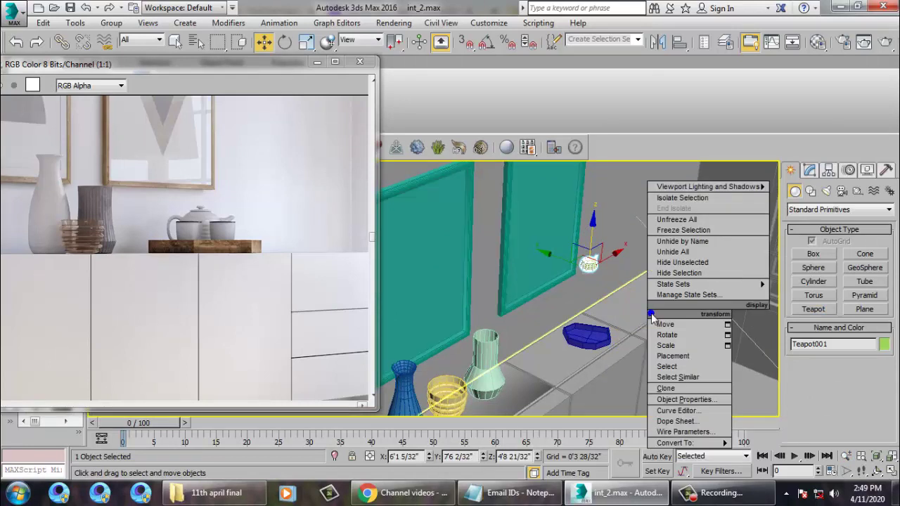
left_click(682, 221)
Step: Lower the teapot into the octagonal tray, to about Z 2'10 27/32"
middle_click_drag(603, 313, 598, 262, "alt")
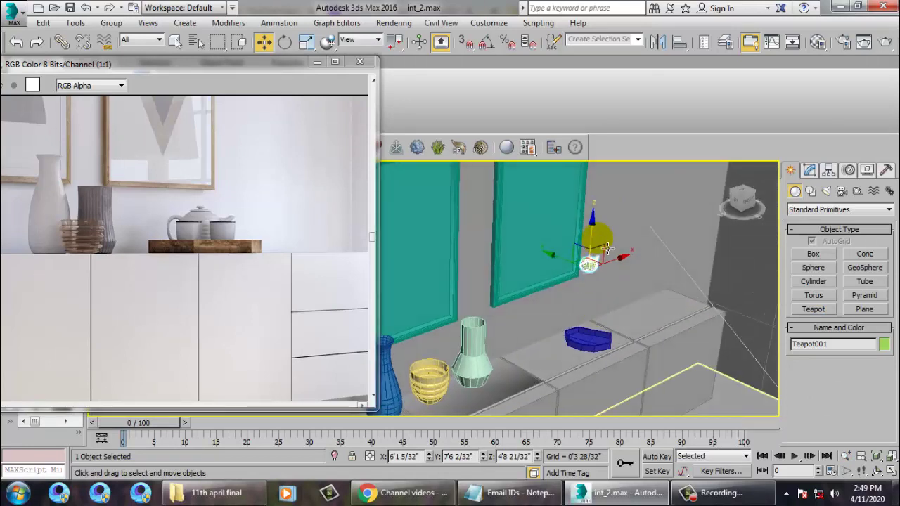
left_click_drag(606, 257, 625, 318)
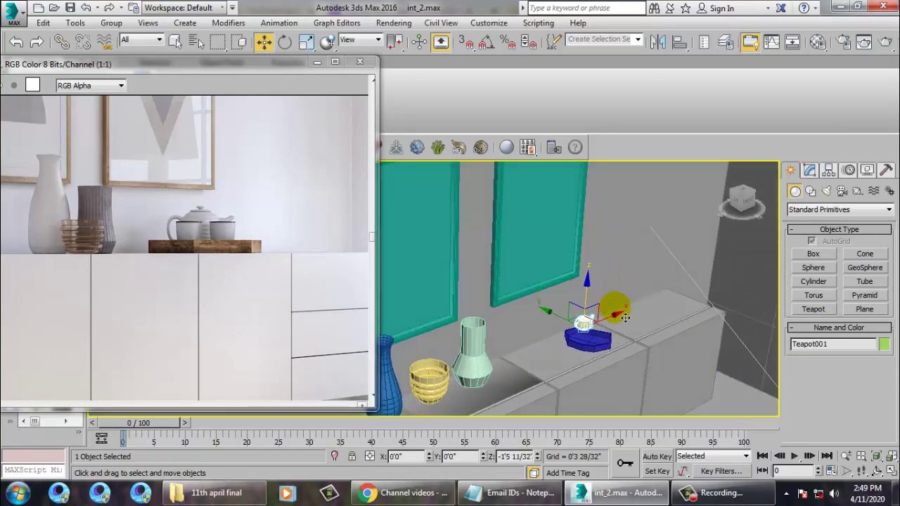
key("z")
key("r")
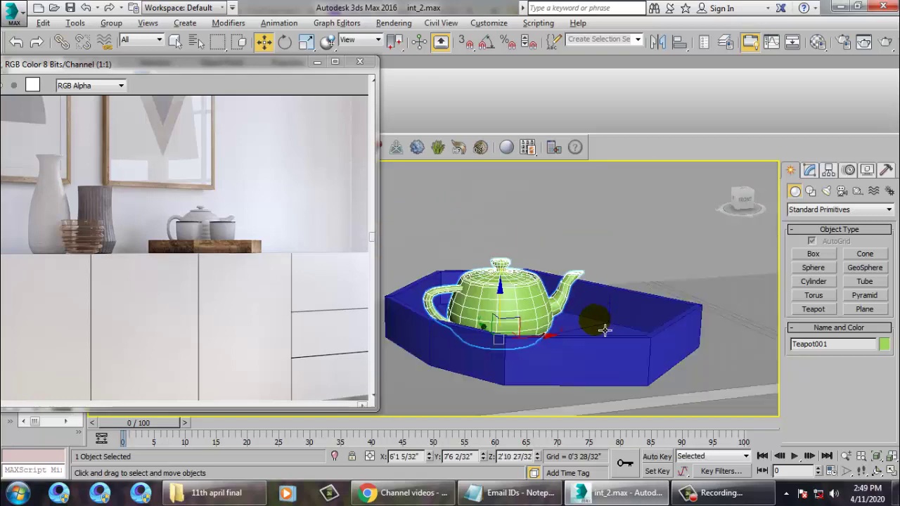
left_click_drag(513, 344, 532, 349)
key("w")
mouse_move(534, 347)
middle_mouse_down("alt")
mouse_move(539, 241)
mouse_move(513, 247)
mouse_move(536, 336)
middle_mouse_up("alt")
Step: Select the tray's rim vertices and move them down slightly to make its walls shallower
left_click(607, 312)
middle_click_drag(607, 311, 583, 307, "alt")
key("1")
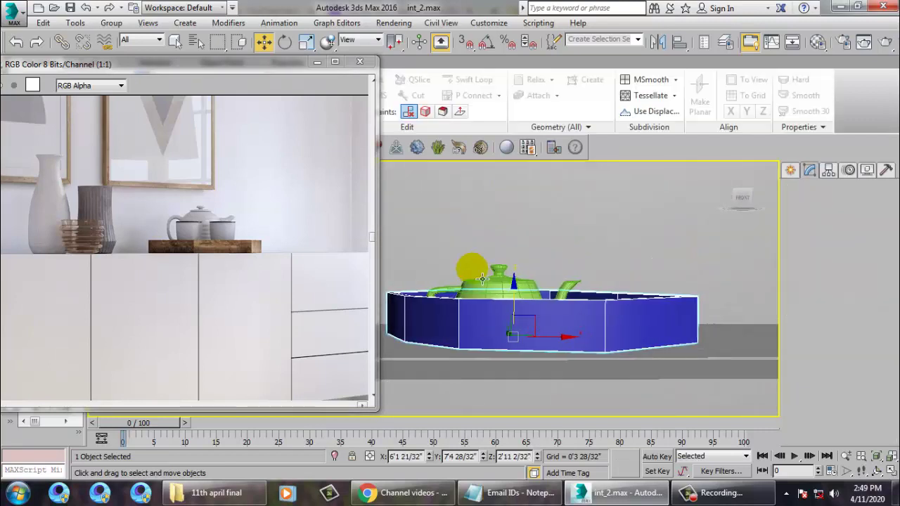
middle_click_drag(474, 271, 496, 253)
scroll(622, 280, "down", 4)
scroll(507, 234, "down", 1)
scroll(508, 239, "down", 2)
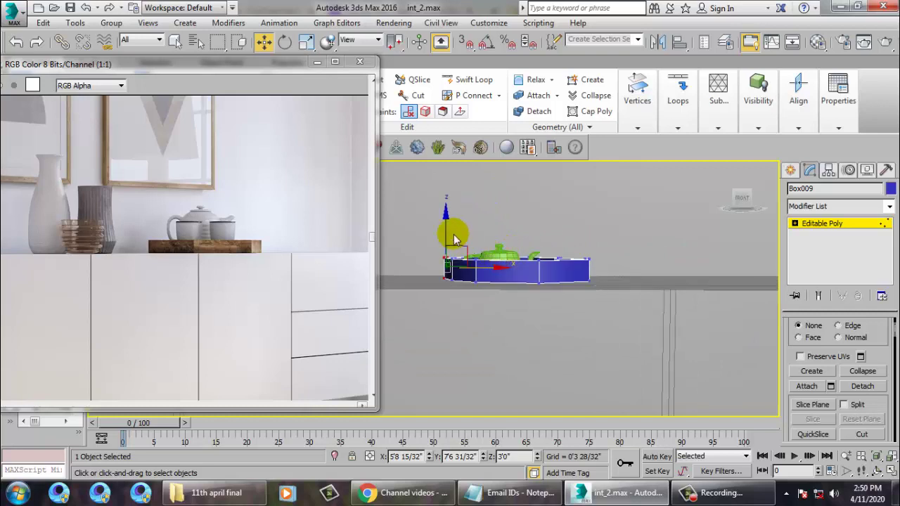
left_click_drag(635, 271, 636, 270)
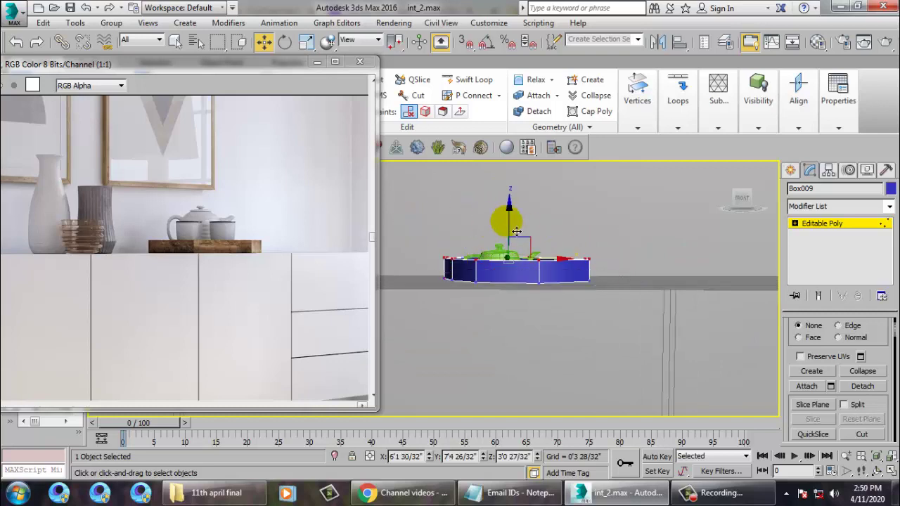
middle_click_drag(524, 237, 552, 285, "alt")
scroll(526, 266, "up", 4)
left_click(835, 223)
Step: Scale the teapot uniformly to about 117.8% and raise it to about Z 2'11 3/32" so it rests on the tray floor
left_click(480, 276)
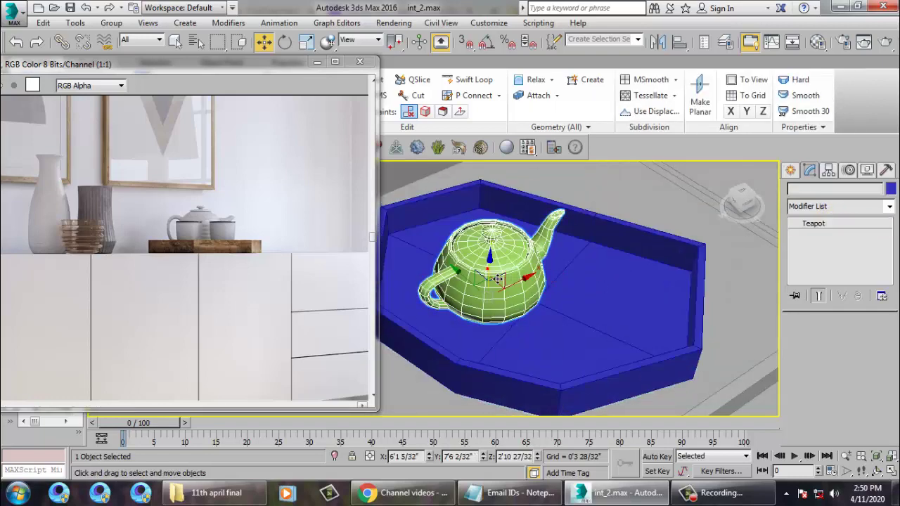
left_click_drag(478, 289, 453, 261)
key("r")
key("w")
middle_click_drag(453, 261, 498, 253, "alt")
left_click_drag(495, 253, 500, 247)
mouse_move(517, 243)
middle_mouse_down("alt")
mouse_move(588, 217)
mouse_move(605, 221)
mouse_move(598, 221)
mouse_move(611, 266)
mouse_move(541, 263)
middle_mouse_up("alt")
Step: Copy the teapot once toward the tray's front edge and scale the copy down uniformly to about 69%
left_click_drag(485, 239, 603, 302, "shift")
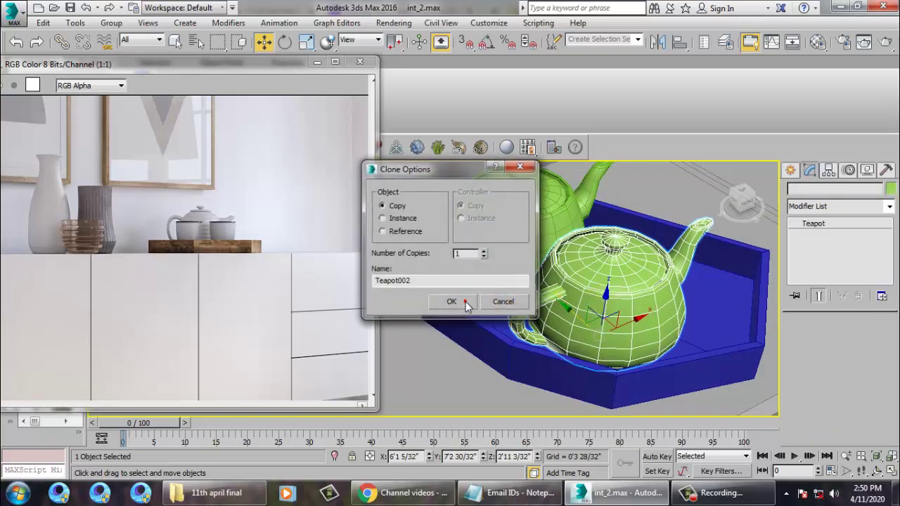
left_click(465, 302)
key("r")
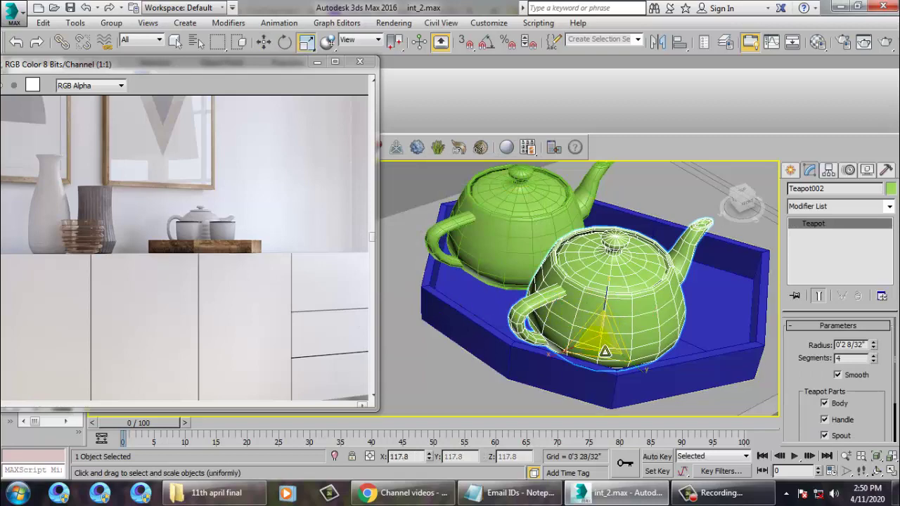
left_click_drag(605, 351, 633, 396)
Step: Turn off the spout and lid of the small teapot copy, leaving the body and handle as a cup
key("z")
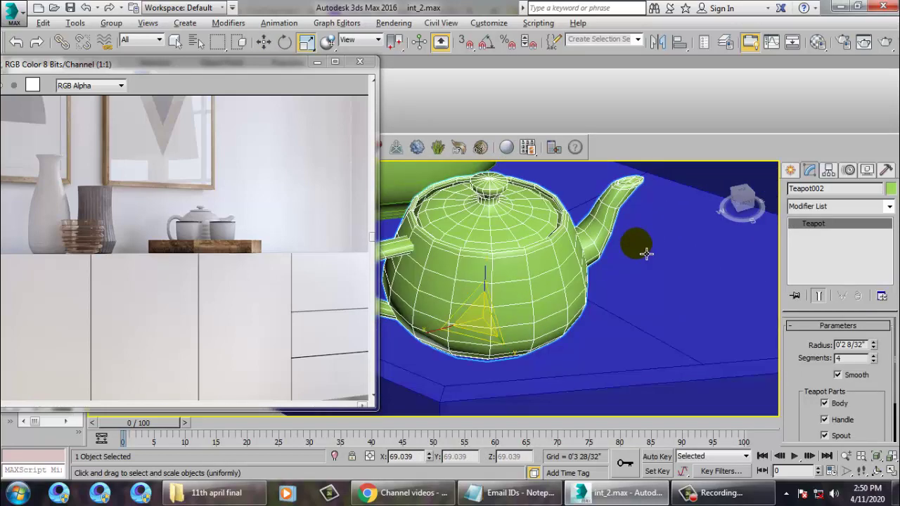
left_click_drag(895, 428, 839, 384)
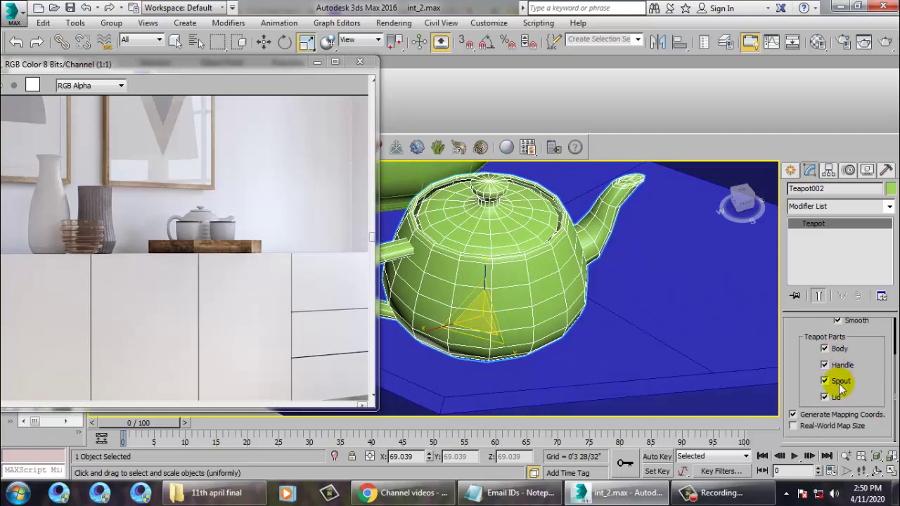
left_click(840, 381)
left_click(836, 398)
middle_click_drag(623, 283, 610, 276, "alt")
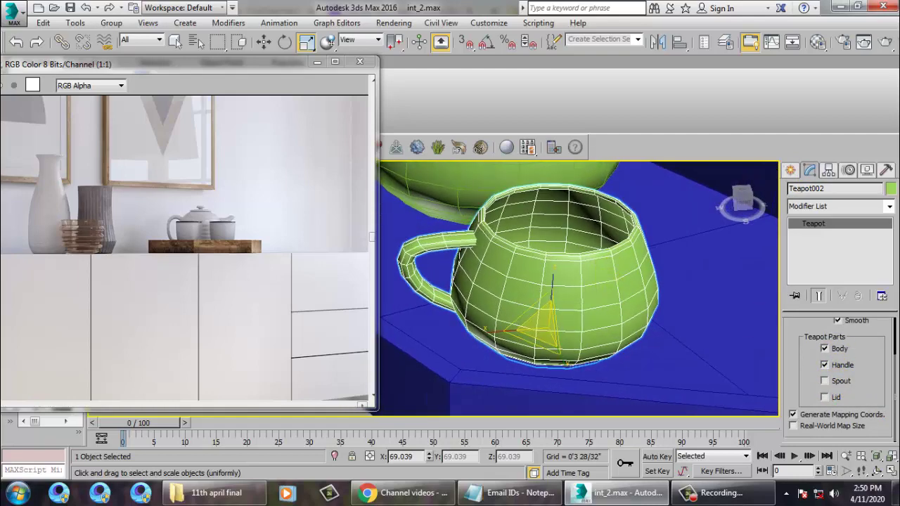
Step: Add a Taper modifier to the cup with amount 0.07 and curve -1.11, and reduce the cup's scale to about 65%
left_click(891, 209)
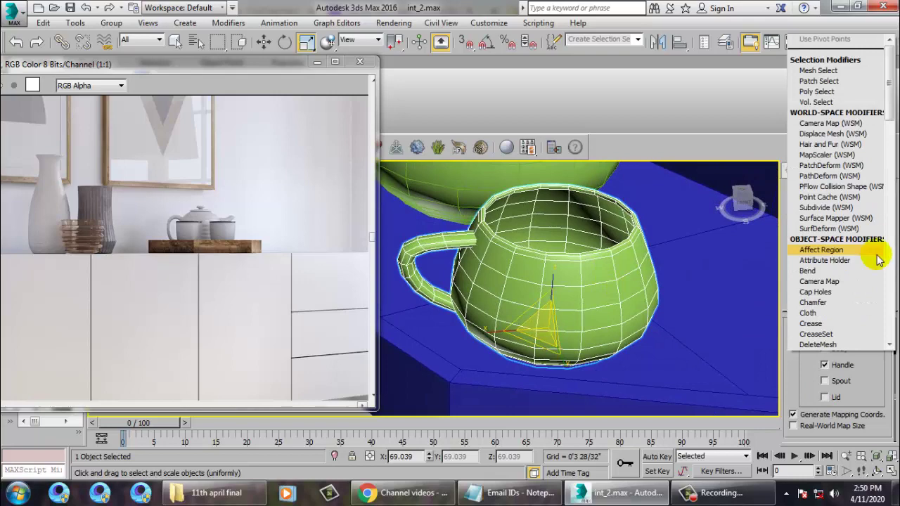
key("t")
key("Return")
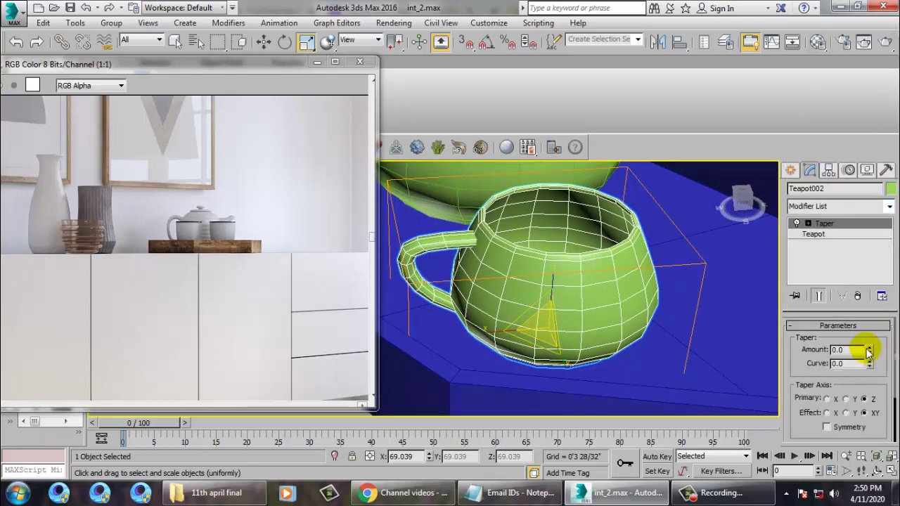
left_click_drag(868, 351, 880, 334)
middle_click_drag(541, 286, 587, 275, "alt")
scroll(562, 243, "down", 4)
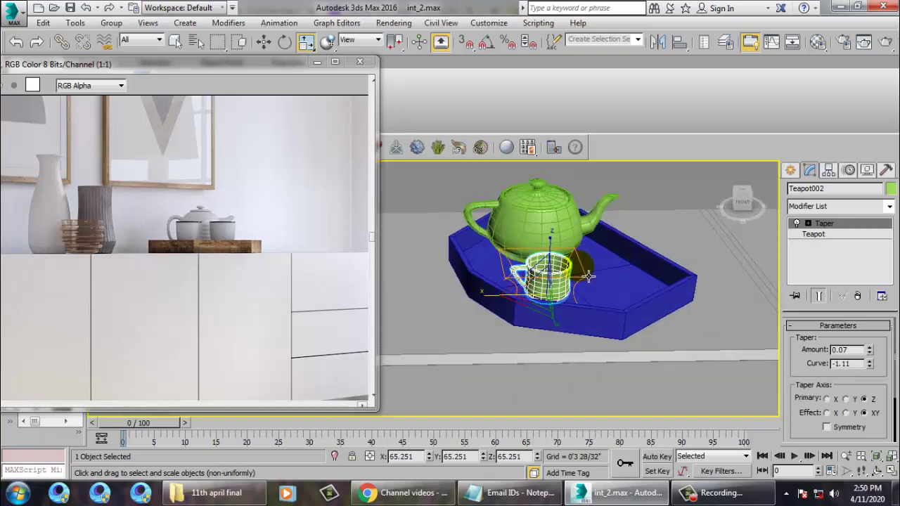
Step: Copy the tapered cup once along the X axis to place a second cup beside it on the tray
key("w")
scroll(566, 261, "up", 3)
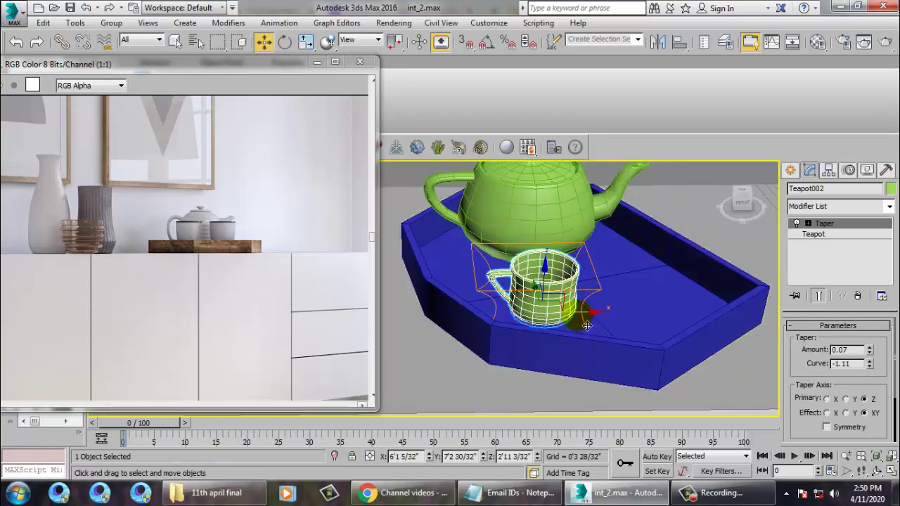
left_click_drag(587, 325, 690, 314, "shift")
left_click(453, 303)
Step: Rotate the second cup about its vertical axis so its handle faces away from the first cup, and shift it slightly toward the back
key("e")
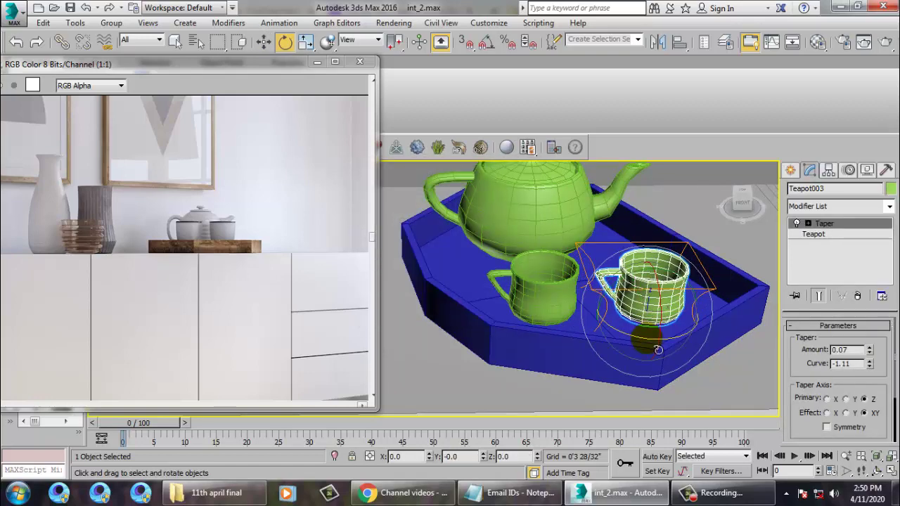
left_click_drag(657, 346, 467, 296)
key("w")
middle_click_drag(606, 261, 628, 275, "alt")
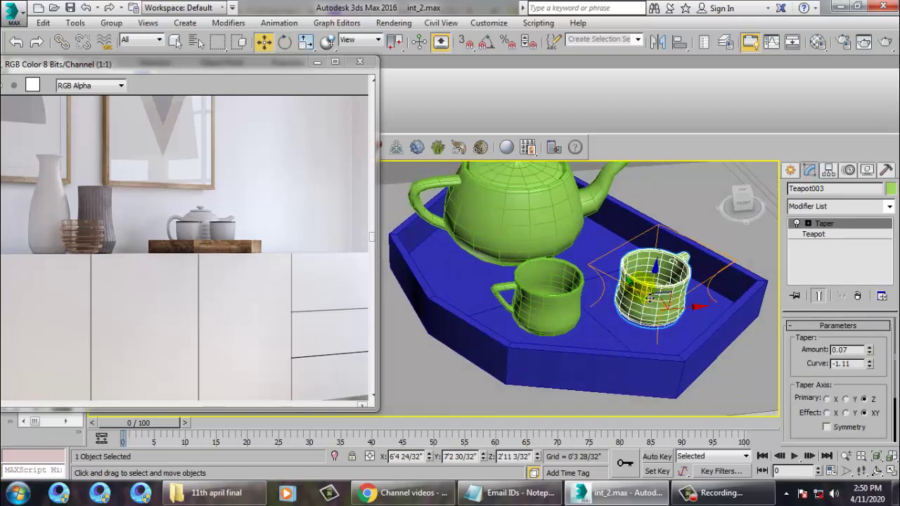
left_click_drag(648, 305, 626, 277)
key("e")
middle_click_drag(626, 277, 671, 321, "alt")
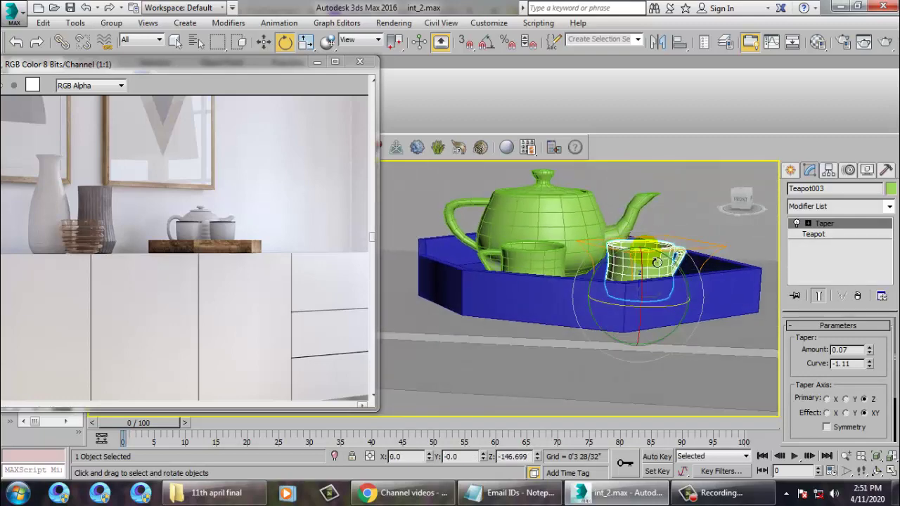
left_click_drag(671, 321, 701, 311)
middle_click_drag(701, 312, 725, 299, "alt")
key("w")
Step: Select all objects in the scene and set their object color to black
scroll(743, 285, "down", 3)
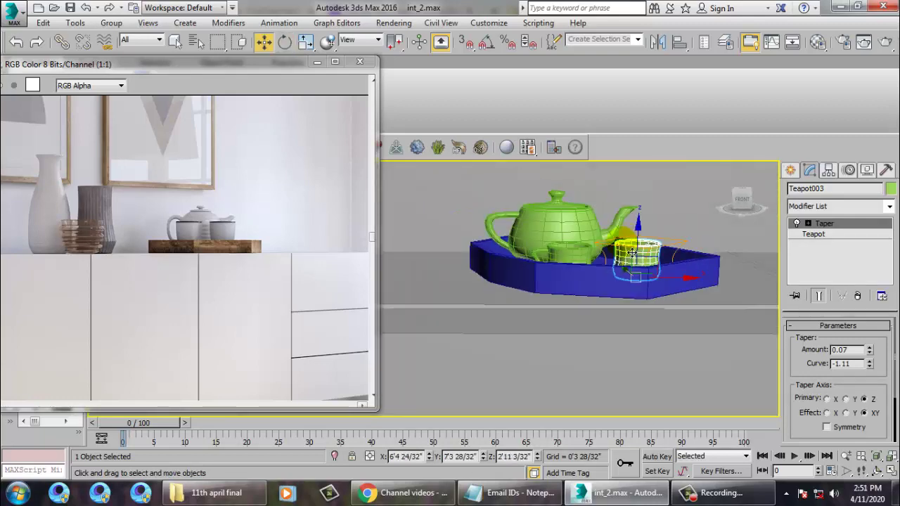
key("ctrl+a")
left_click(892, 191)
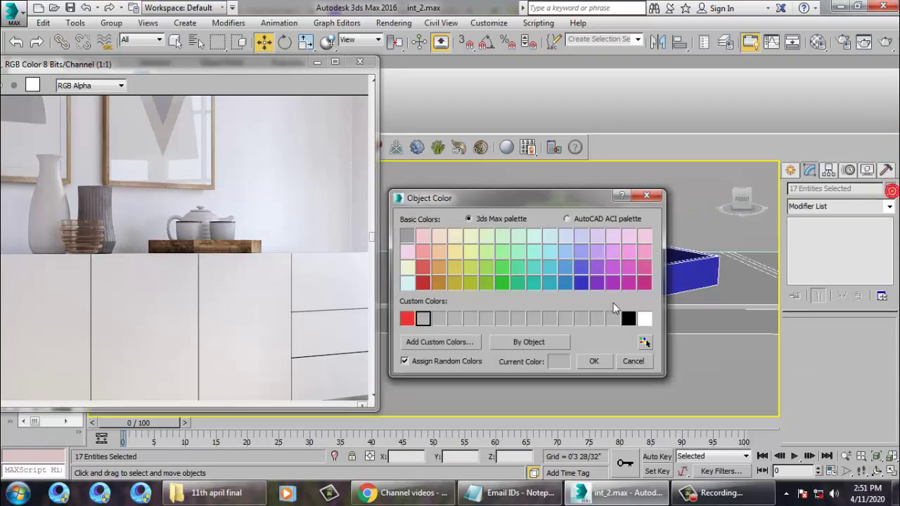
left_click(628, 318)
left_click(593, 361)
Step: Select the teapot, both cups and the tray, enlarge them together and raise the set by about 0'2 22/32" above the sideboard
middle_click_drag(583, 342, 598, 287, "alt")
scroll(639, 284, "down", 6)
scroll(607, 318, "up", 4)
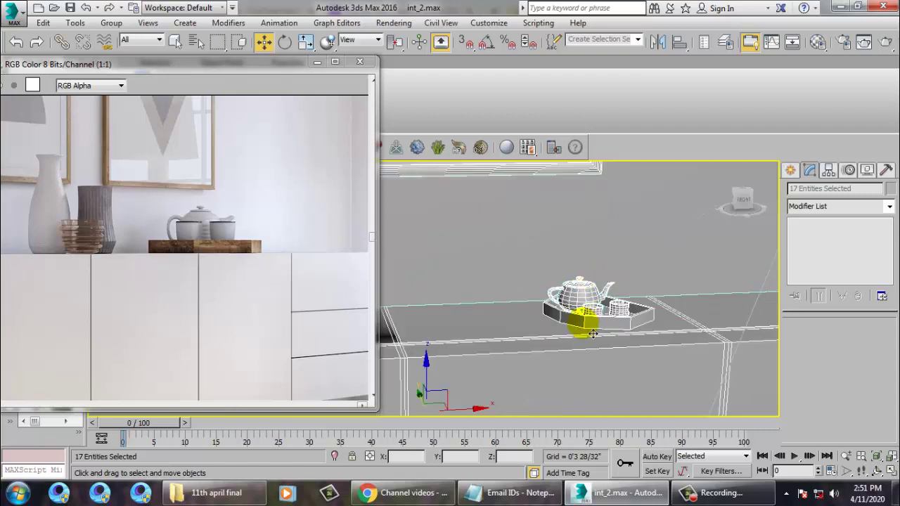
left_click(647, 268)
left_click(578, 301)
left_click(599, 309, "ctrl")
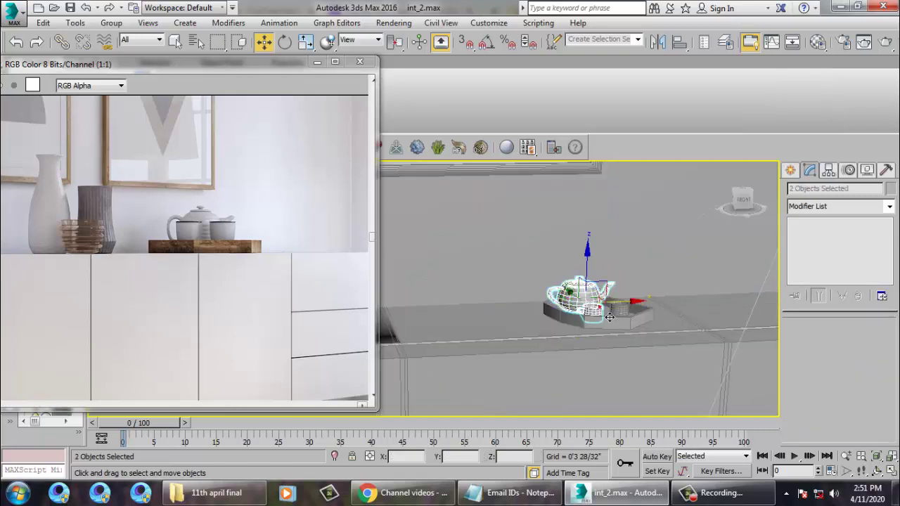
left_click(624, 328, "ctrl")
key("r")
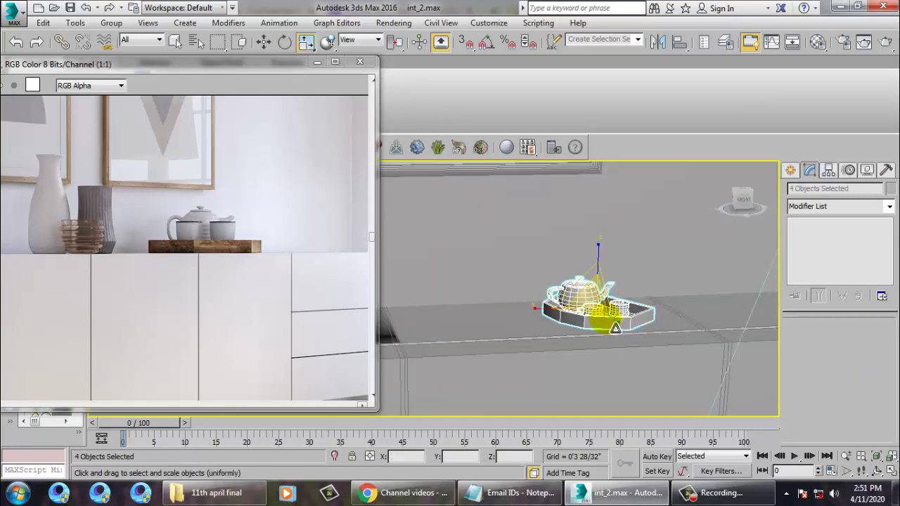
left_click_drag(608, 318, 560, 254)
key("w")
middle_click_drag(563, 258, 610, 298, "alt")
left_click_drag(616, 288, 618, 272)
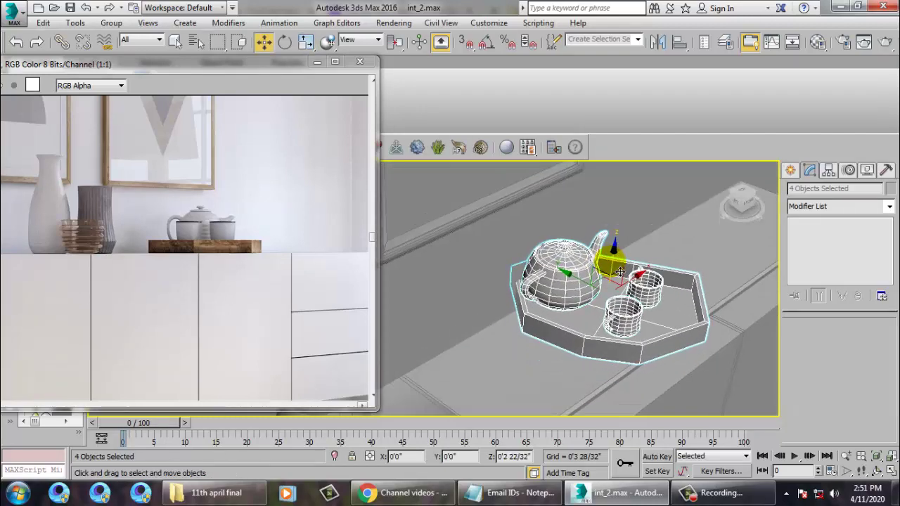
Step: Rotate the tray, teapot and cups about 51° around the vertical axis, lower the set onto the sideboard and shift it slightly toward the wall
key("e")
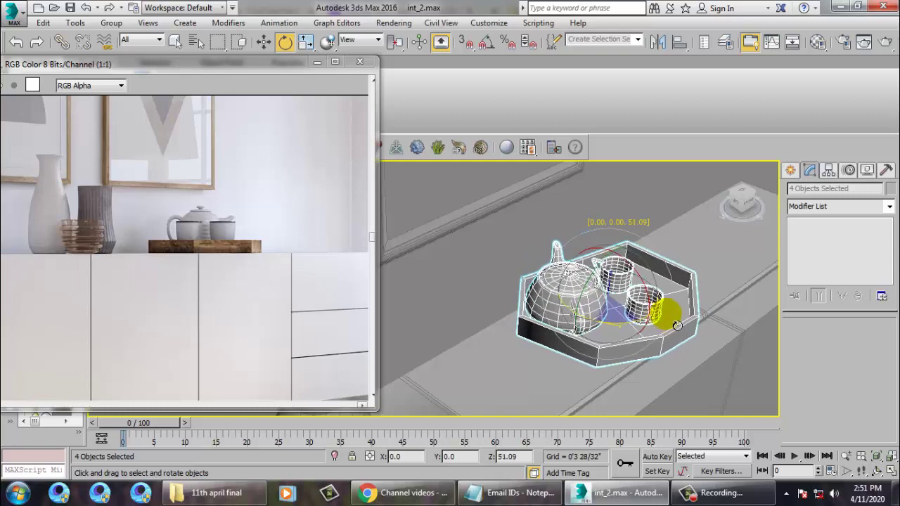
key("w")
middle_click_drag(672, 310, 608, 283, "alt")
scroll(624, 275, "down", 4)
scroll(608, 282, "up", 3)
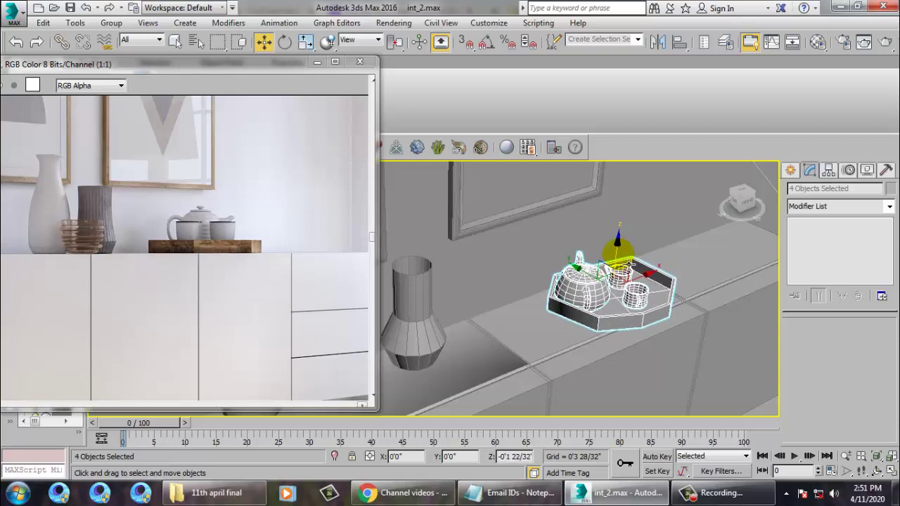
middle_click_drag(631, 263, 605, 300, "alt")
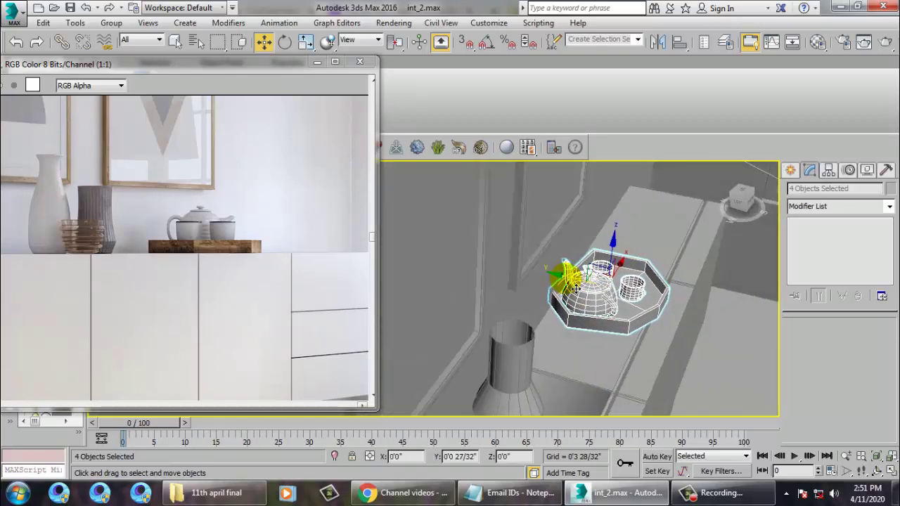
Step: Select the sideboard cabinet and start editing its vertices in plan view
left_click(598, 366)
middle_click_drag(612, 356, 679, 335, "alt")
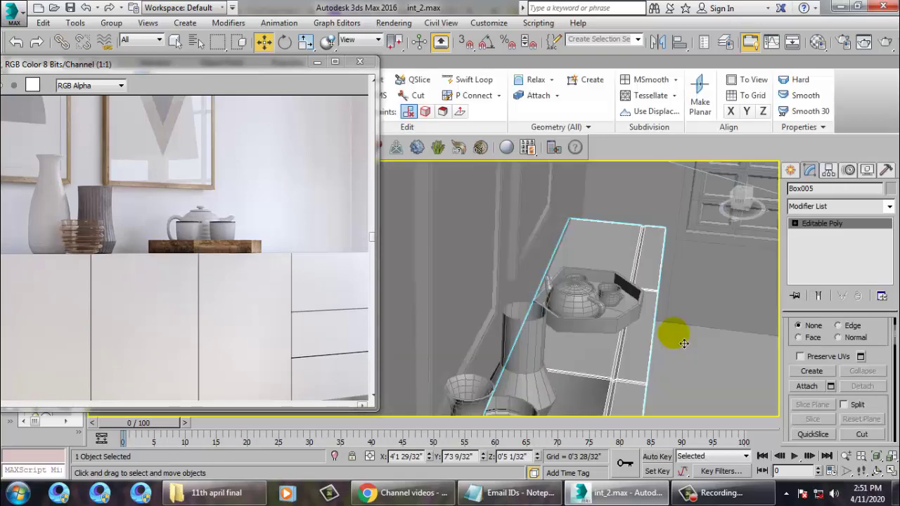
key("alt+w")
right_click(410, 267)
key("alt+w")
scroll(548, 265, "down", 4)
middle_click_drag(559, 265, 612, 285)
scroll(598, 294, "down", 3)
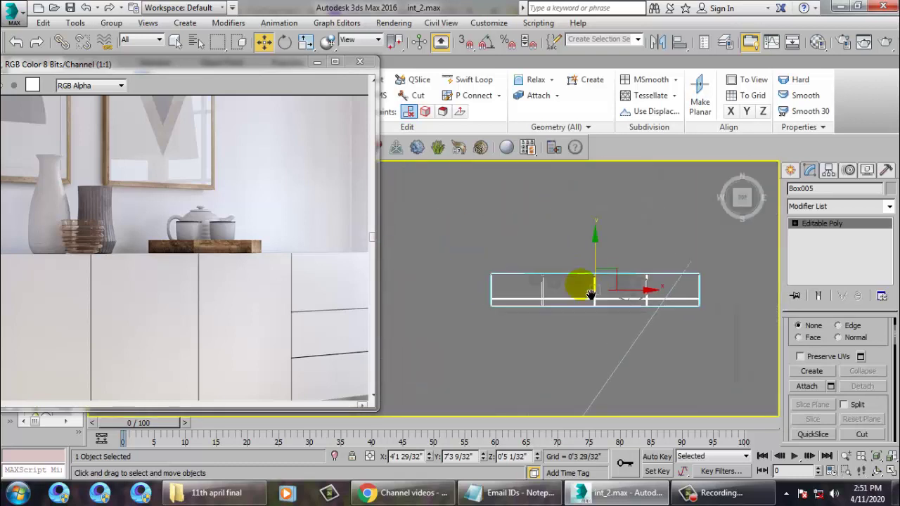
scroll(556, 292, "up", 3)
key("1")
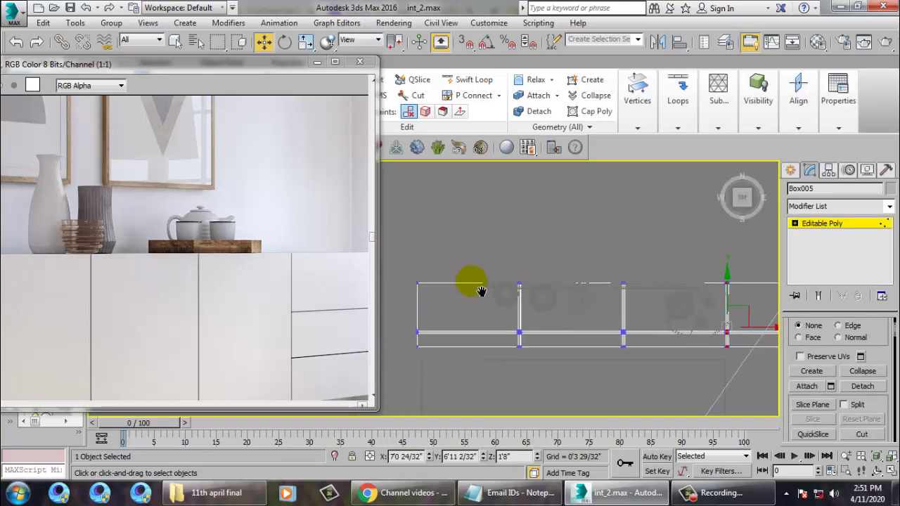
Step: Try to move the sideboard's back row of vertices toward the wall
scroll(492, 289, "down", 3)
middle_click_drag(496, 291, 494, 291)
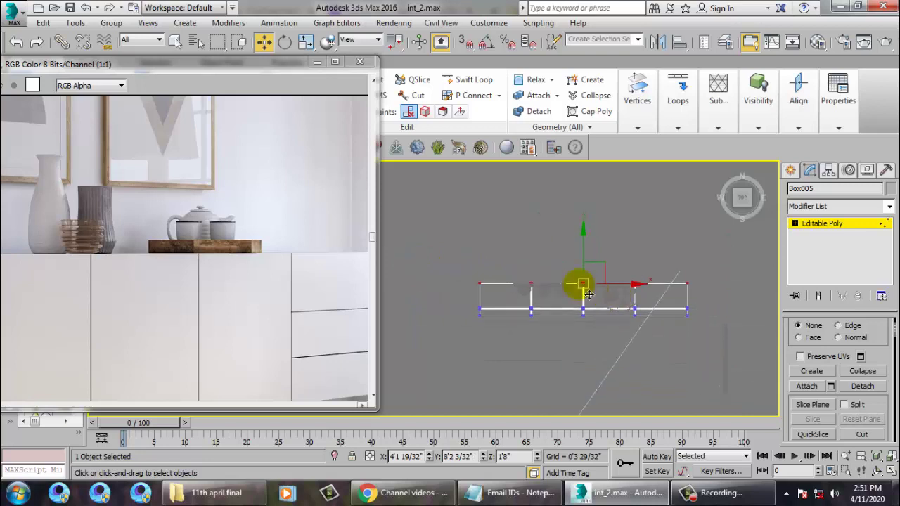
scroll(589, 294, "up", 3)
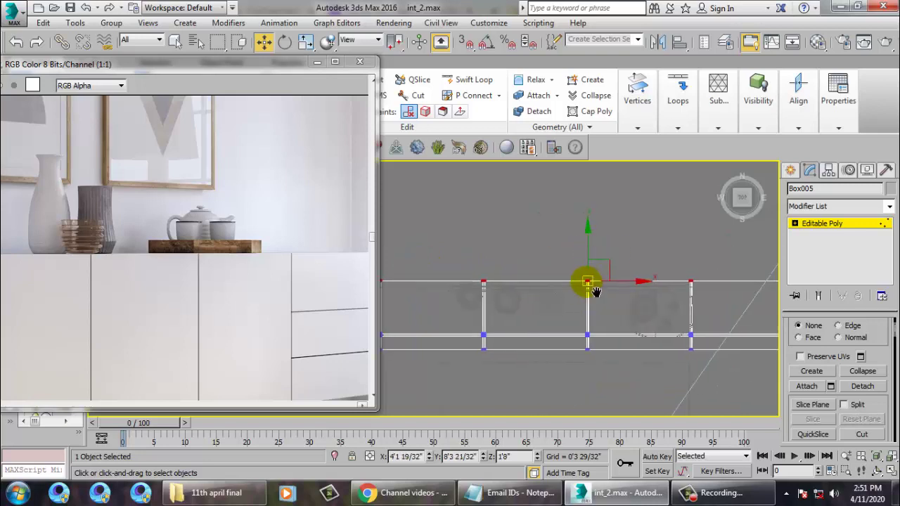
Step: Move the sideboard's front rows of vertices forward by about 0'3 3/32" to deepen the cabinet, and finish vertex editing
scroll(586, 282, "down", 2)
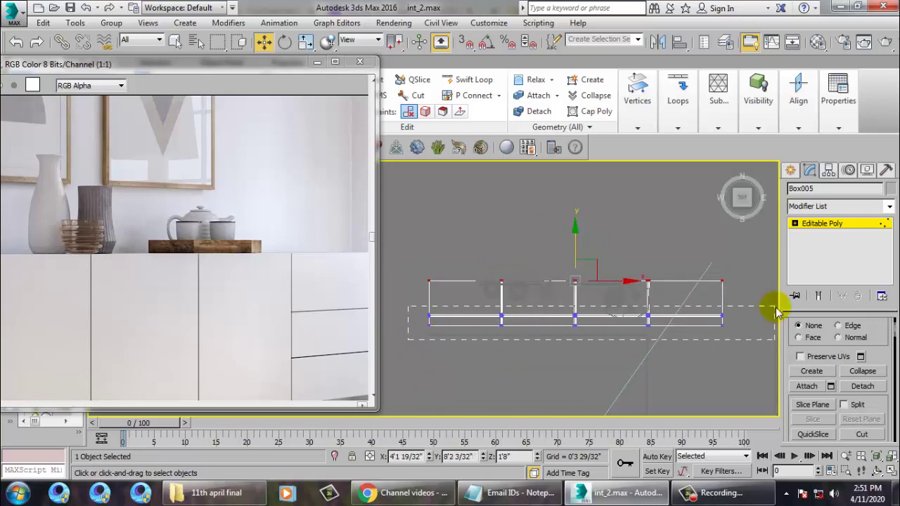
left_click_drag(589, 295, 588, 293)
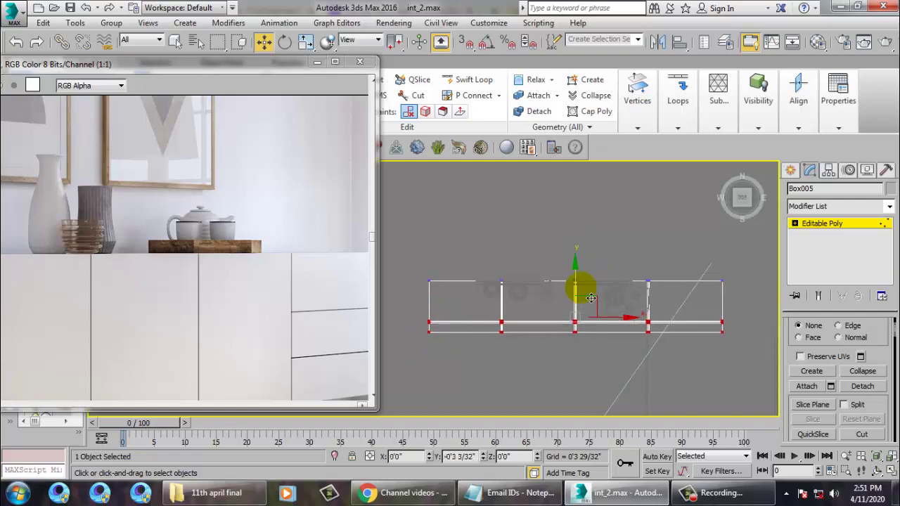
key("alt+w")
right_click(651, 354)
key("alt+w")
middle_click_drag(638, 348, 581, 333, "alt")
scroll(625, 307, "down", 3)
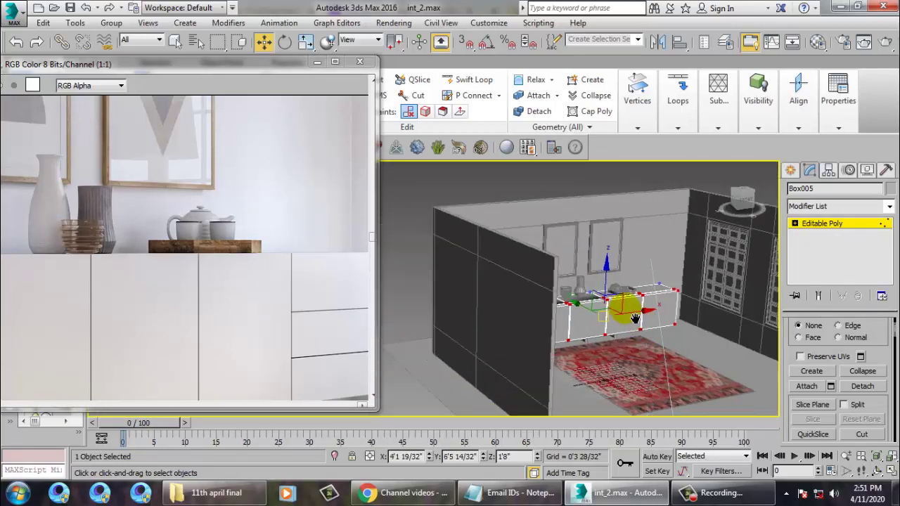
middle_click_drag(625, 307, 584, 297, "alt")
scroll(584, 298, "up", 5)
middle_click_drag(609, 268, 614, 241, "alt")
left_click(843, 224)
Step: Move the front vertices of the base under the sideboard to suit the deeper cabinet, and finish vertex editing
key("alt+w")
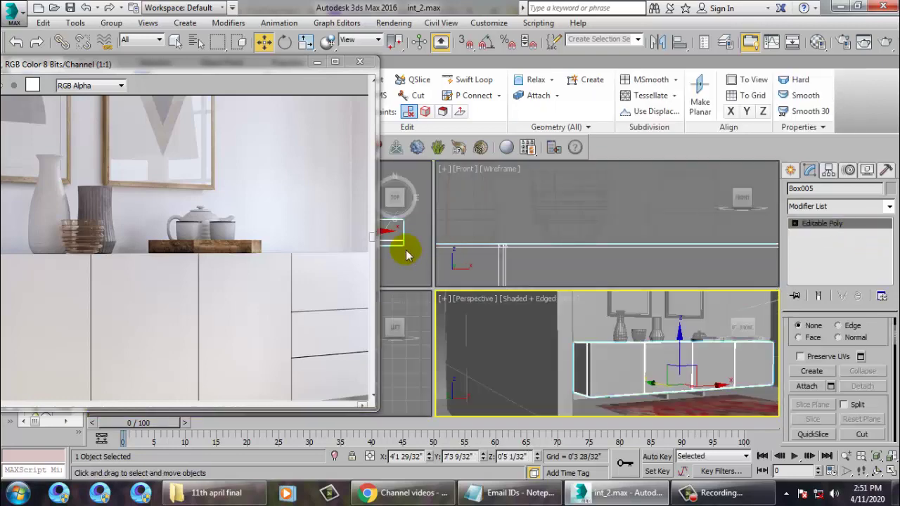
right_click(407, 255)
key("alt+w")
scroll(524, 303, "up", 3)
middle_click_drag(524, 303, 606, 336)
left_click(540, 339)
key("1")
scroll(606, 336, "down", 3)
left_click_drag(420, 362, 763, 325)
scroll(595, 322, "up", 2)
left_click_drag(563, 301, 575, 311)
key("alt+w")
right_click(611, 343)
key("alt+w")
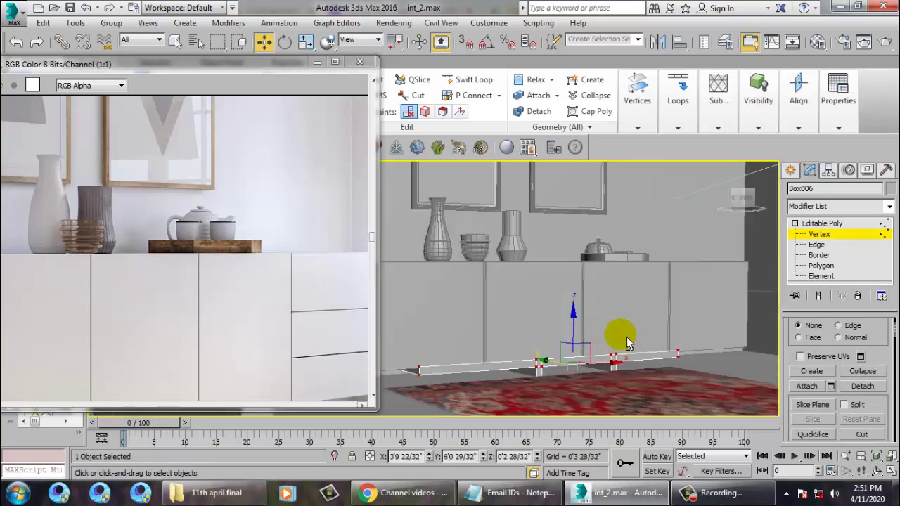
middle_click_drag(631, 343, 670, 349, "alt")
scroll(593, 320, "up", 4)
middle_click_drag(594, 320, 606, 300, "alt")
middle_click_drag(456, 292, 564, 260, "alt")
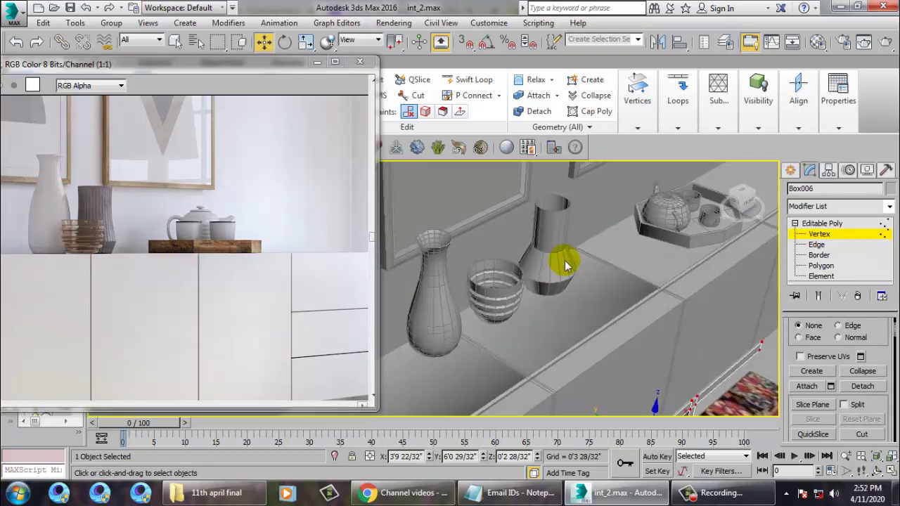
left_click(835, 224)
Step: Select the ribbed bowl and both vases and move them together toward the sideboard's front edge
left_click(495, 292)
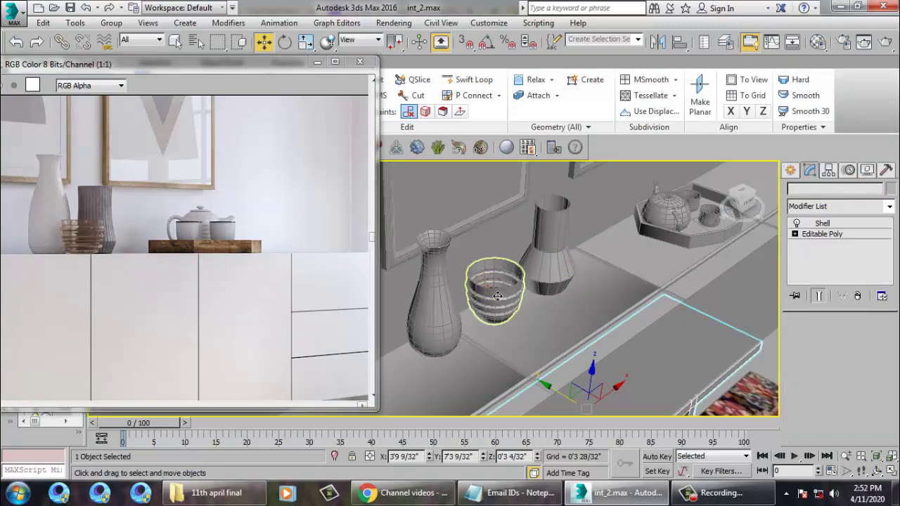
left_click(524, 287, "ctrl")
left_click(445, 322, "ctrl")
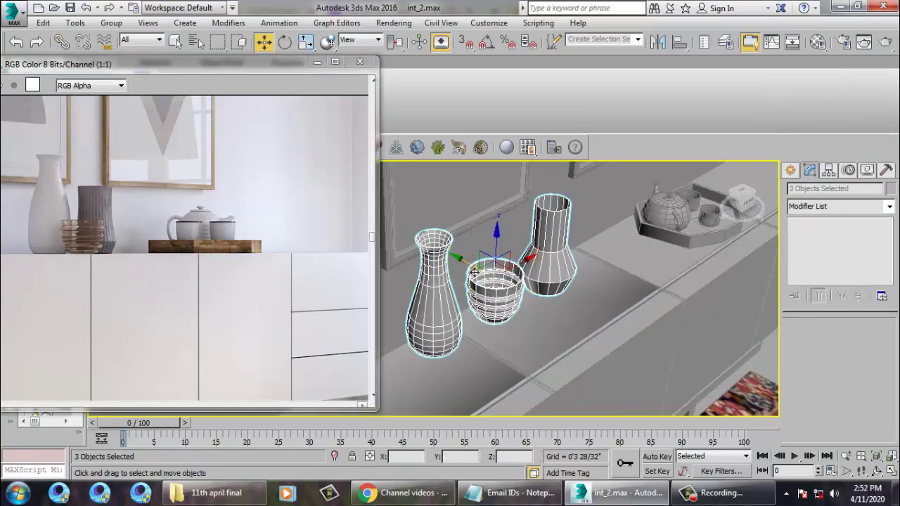
middle_click_drag(464, 267, 497, 283, "alt")
Step: Move the straight-necked vase back by about 0'3 7/32", bring the ribbed bowl forward, and adjust both positions to match the reference grouping
left_click(596, 241)
middle_click_drag(596, 241, 520, 265, "alt")
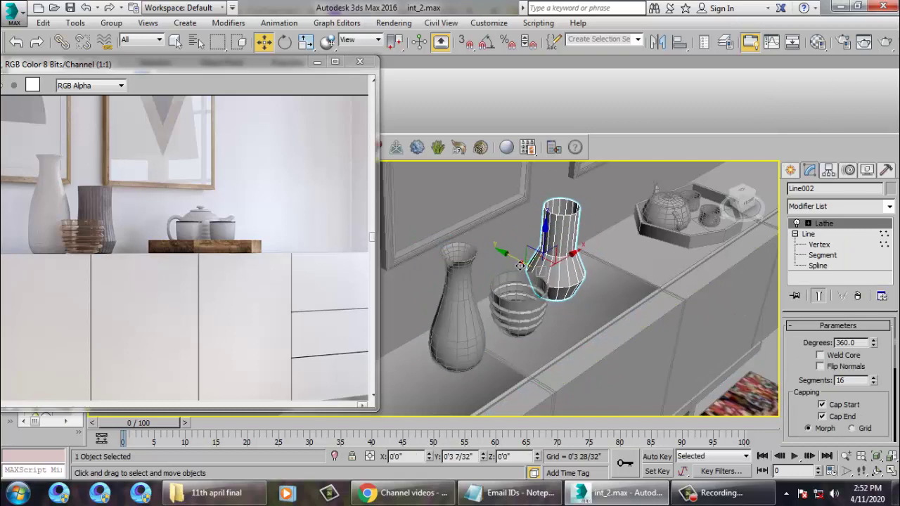
left_click(531, 313)
left_click_drag(494, 297, 520, 311)
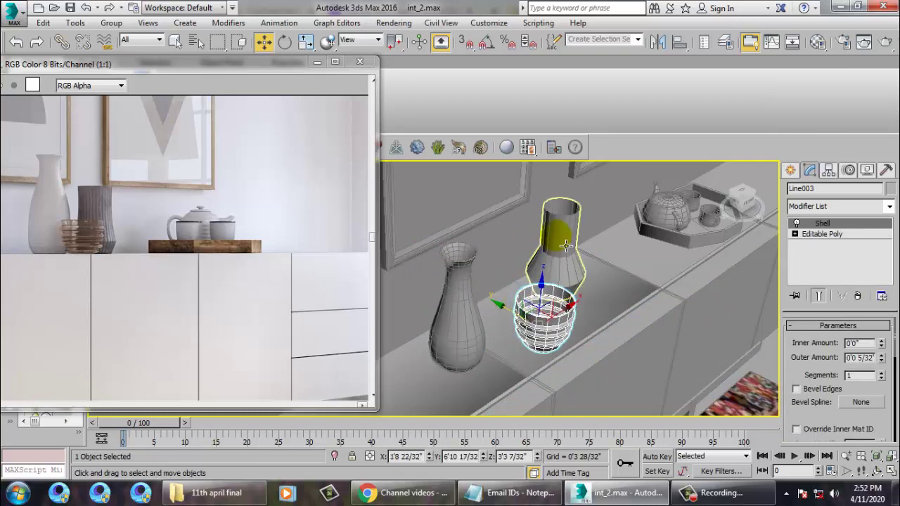
left_click(565, 241)
left_click_drag(576, 256, 554, 273)
left_click(568, 325)
mouse_move(571, 325)
middle_mouse_down("alt")
mouse_move(583, 307)
mouse_move(567, 298)
mouse_move(578, 316)
middle_mouse_up("alt")
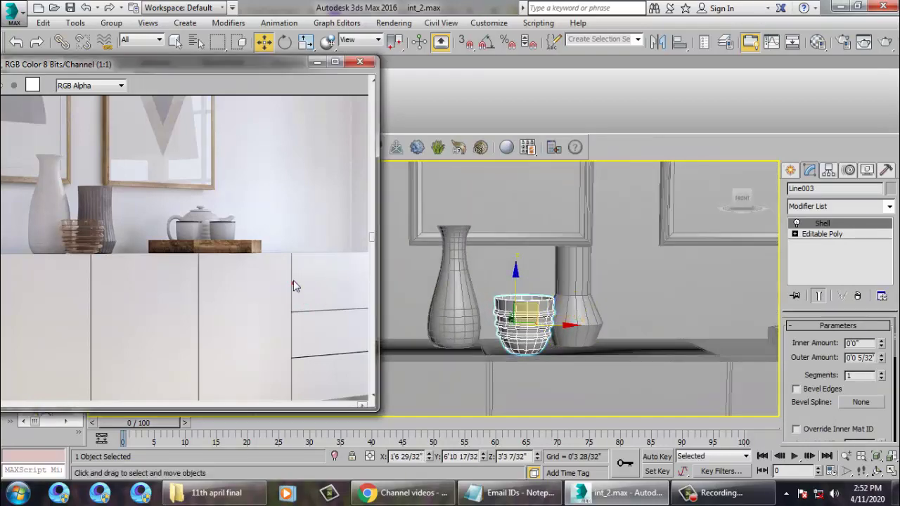
Step: Bring the coffee table into view in the reference image and draw a circle spline of about 2'6 3/32" radius in front of the sideboard
scroll(297, 283, "down", 1)
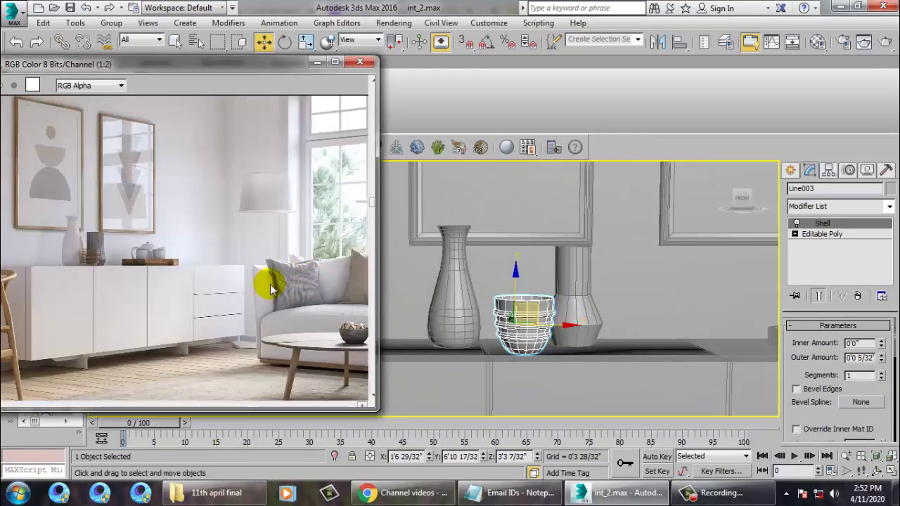
middle_click_drag(272, 289, 184, 232)
middle_click_drag(599, 301, 567, 291)
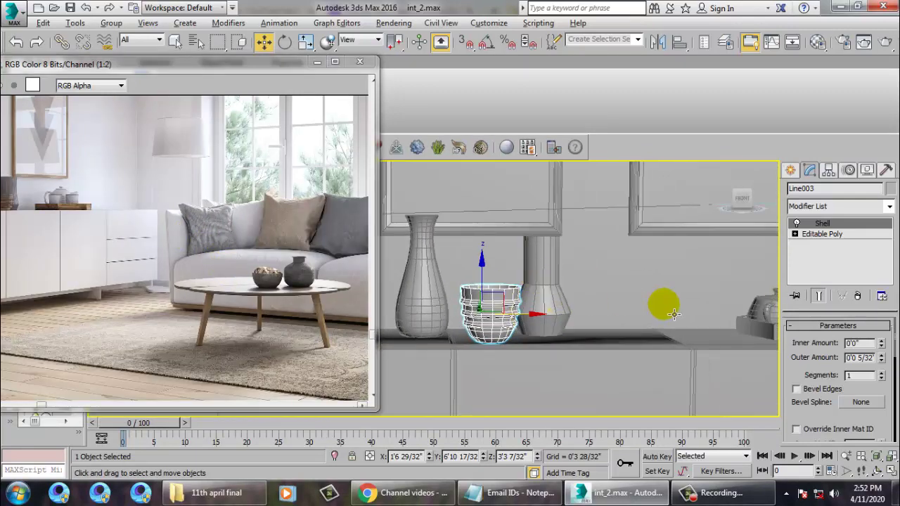
mouse_move(673, 314)
middle_mouse_down("alt")
mouse_move(653, 291)
mouse_move(664, 323)
middle_mouse_up("alt")
scroll(664, 322, "down", 4)
key("alt+w")
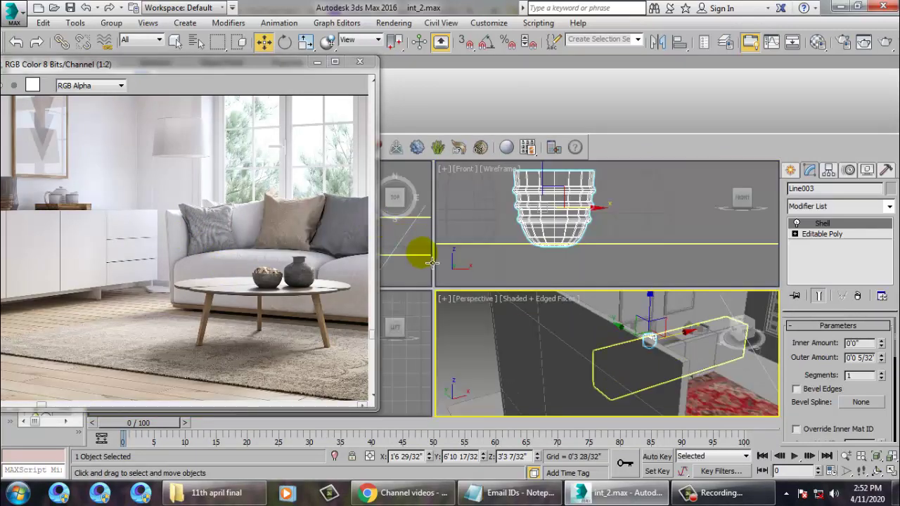
left_click(422, 254)
key("alt+w")
scroll(454, 267, "down", 3)
middle_click_drag(454, 268, 525, 245)
scroll(525, 245, "down", 2)
middle_click_drag(596, 254, 604, 229)
scroll(598, 271, "up", 2)
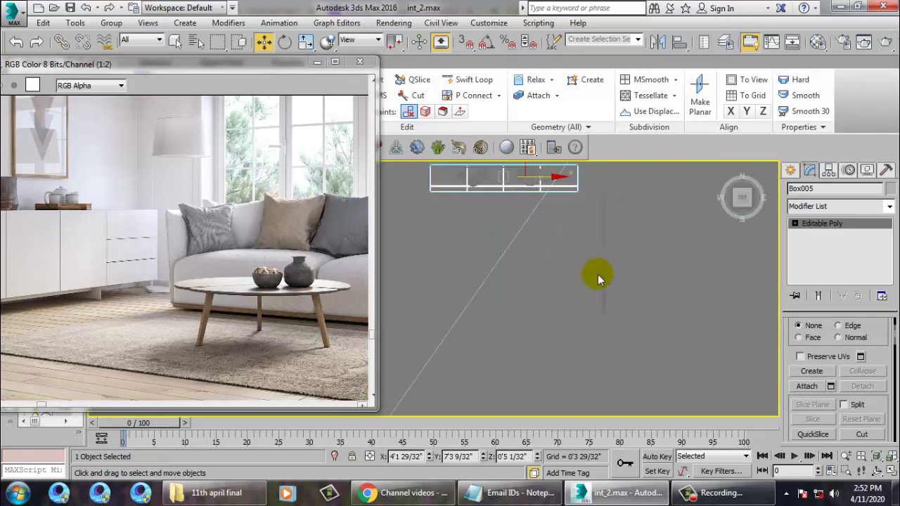
left_click(789, 169)
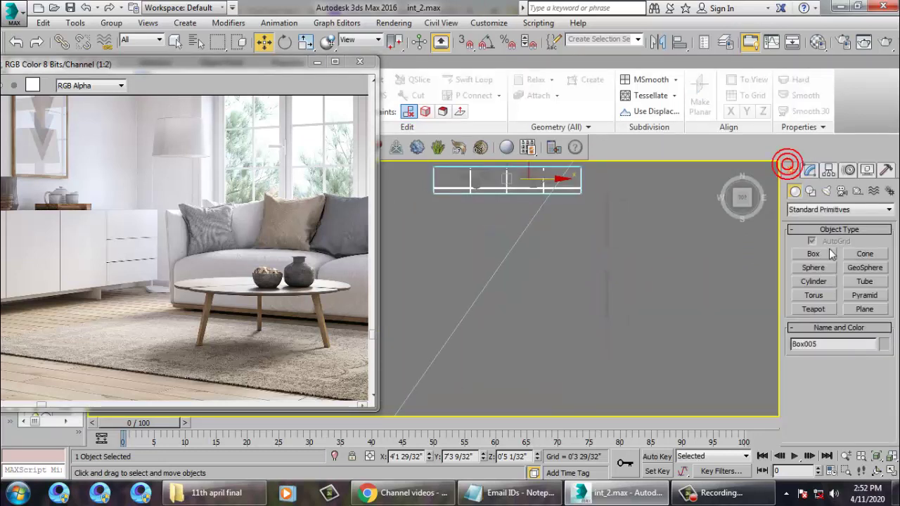
left_click(810, 191)
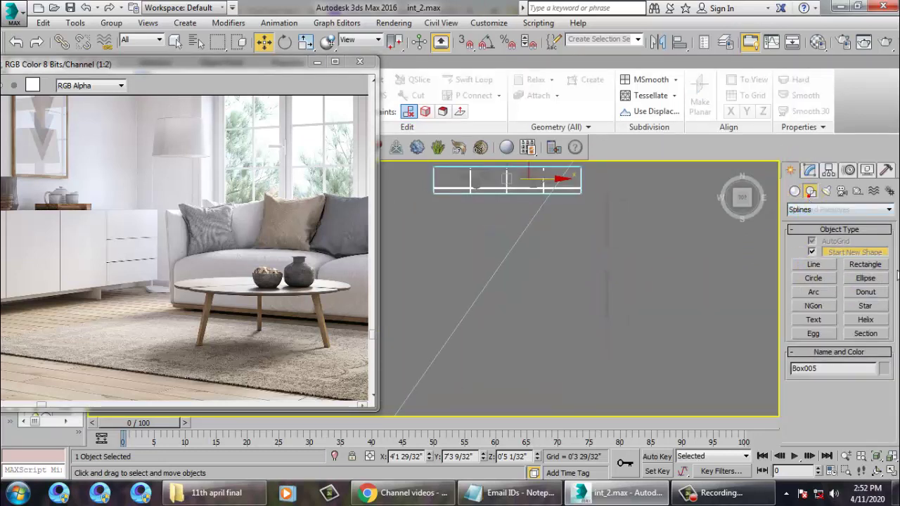
left_click(814, 278)
left_click_drag(488, 261, 526, 264)
Step: Scale the circle along its X axis to about 77% to form an oval outline for the coffee table top
scroll(542, 278, "up", 3)
key("r")
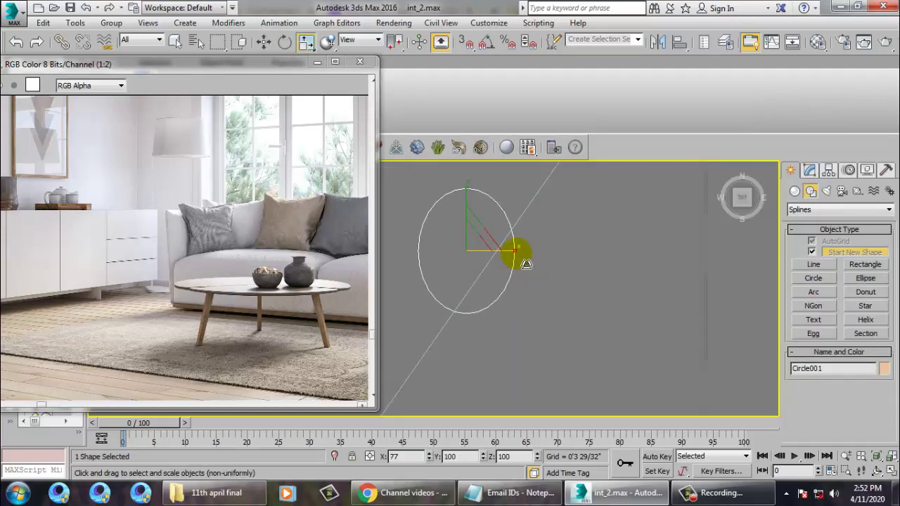
key("alt+w")
right_click(597, 322)
key("alt+w")
middle_click_drag(585, 302, 574, 274, "alt")
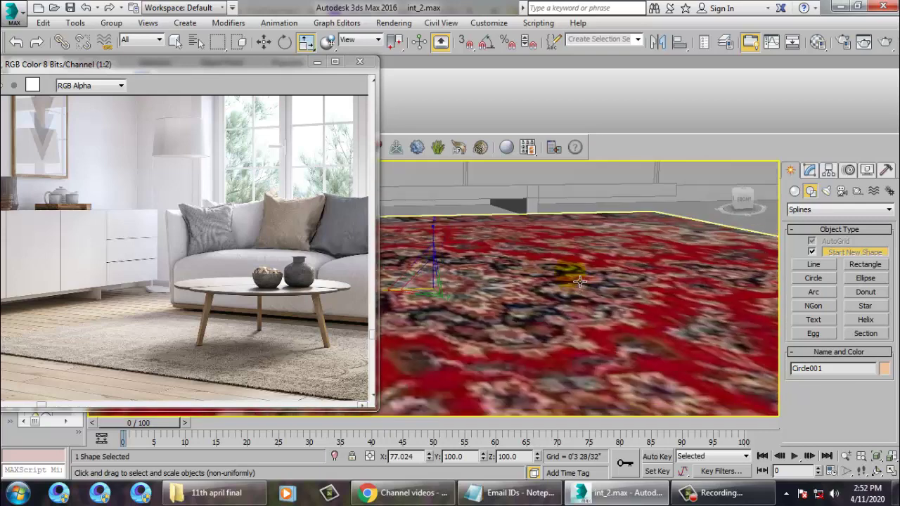
Step: Raise the oval outline above the rug and set its Z position to 2'
scroll(579, 275, "down", 4)
key("w")
left_click_drag(531, 236, 524, 159)
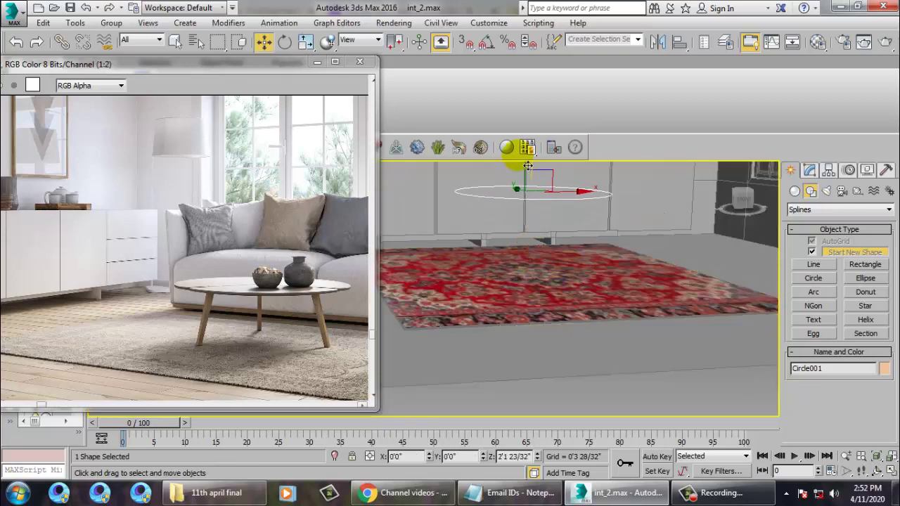
middle_click_drag(529, 169, 524, 254, "alt")
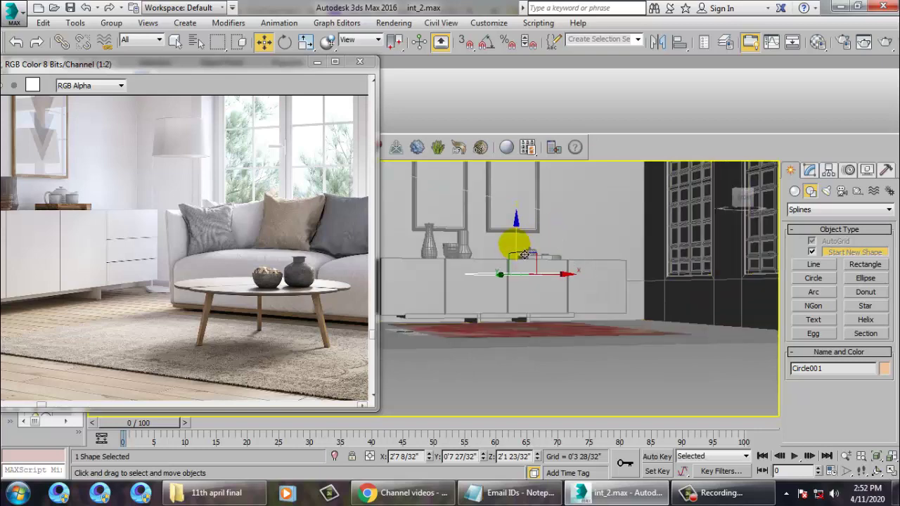
left_click_drag(517, 240, 519, 258)
middle_click_drag(538, 257, 544, 281, "alt")
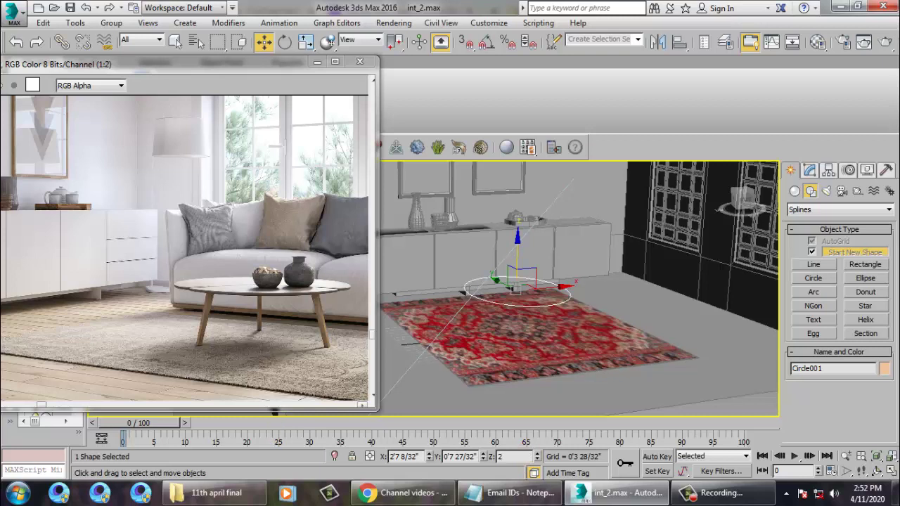
type("2'")
key("Return")
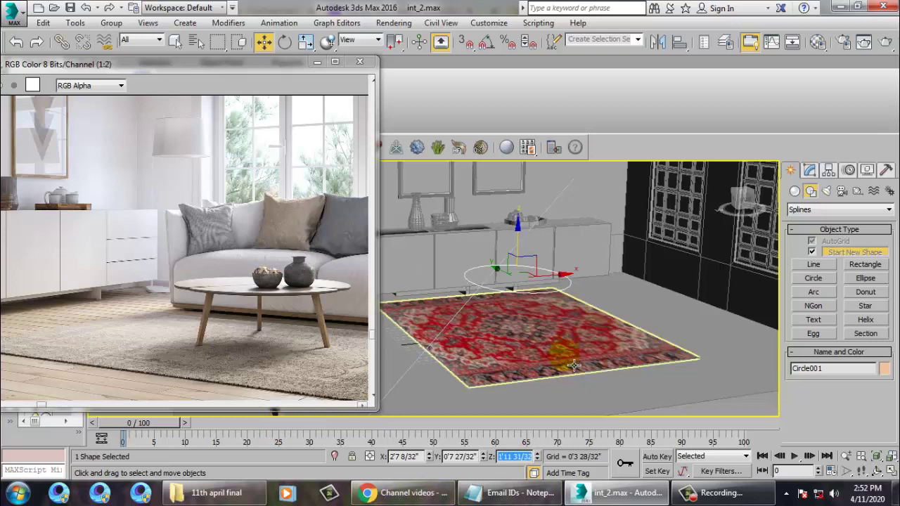
Step: Drop the oval outline to Z position 0 as a floor-level check, and restore its height to 2'
type("0")
key("Return")
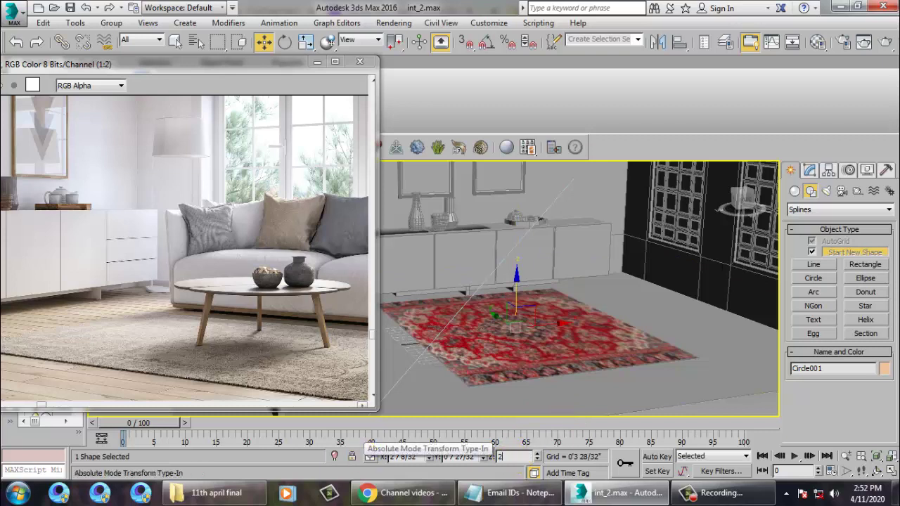
key("Return")
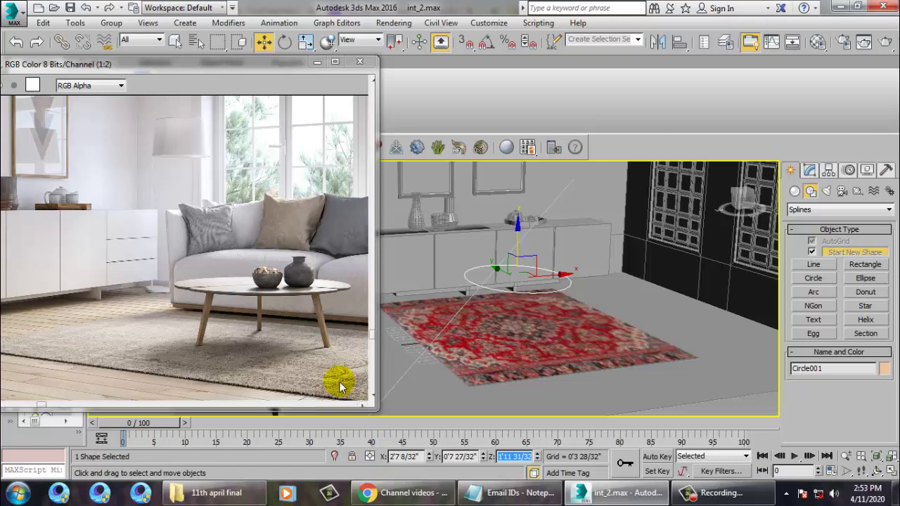
Step: Extrude the oval coffee table outline by about -0'1 5/32" to give the tabletop its thickness
middle_click_drag(593, 291, 623, 316, "alt")
left_click(810, 170)
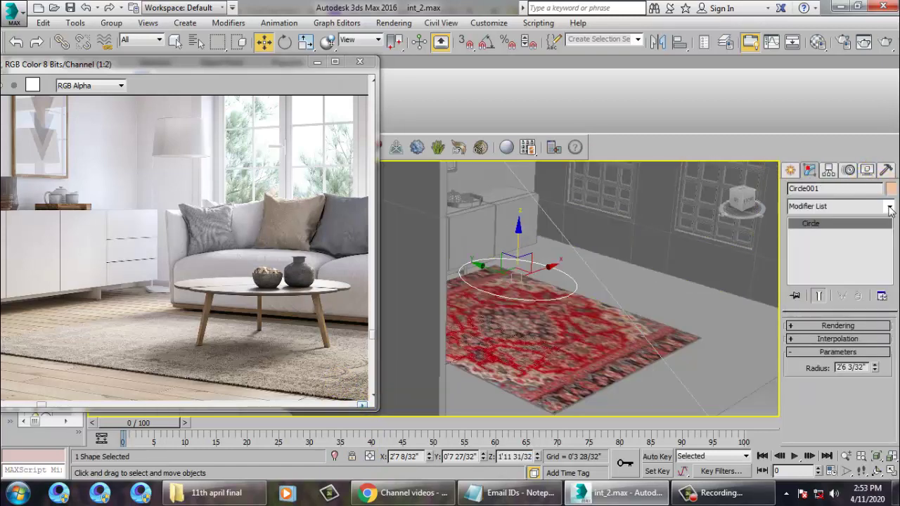
left_click(887, 209)
scroll(892, 240, "down", 13)
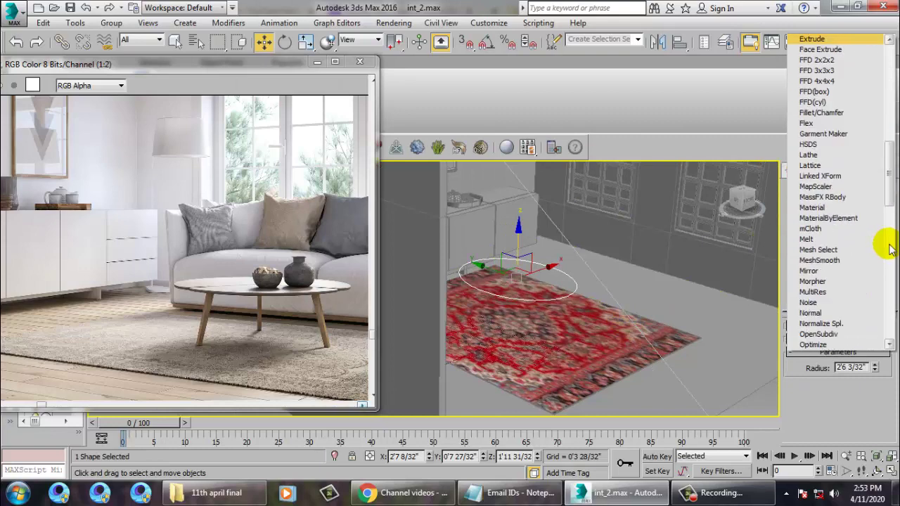
key("Return")
middle_click_drag(606, 296, 540, 270, "alt")
key("z")
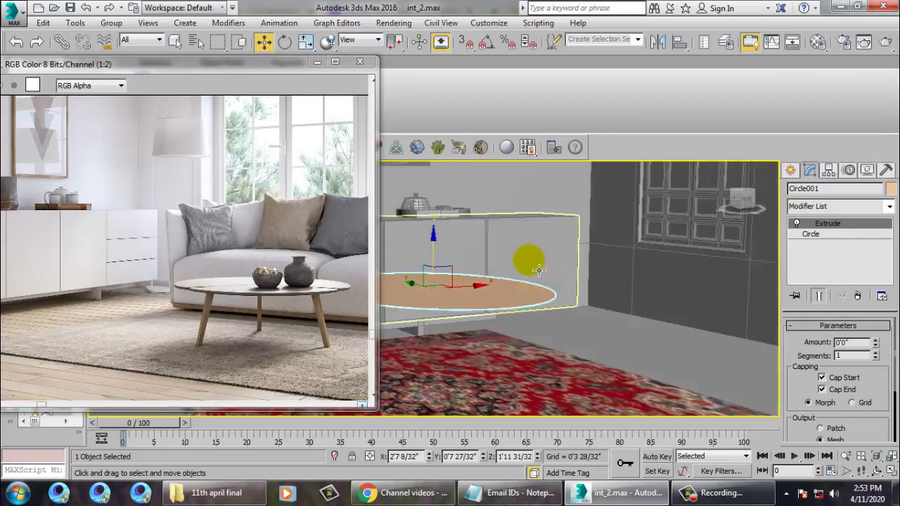
left_click_drag(876, 342, 892, 351)
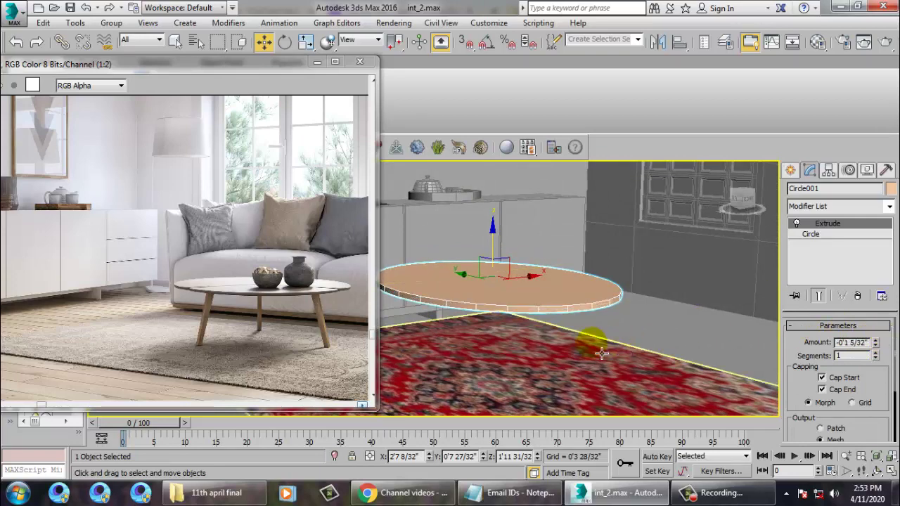
Step: Make a uniformly scaled-down copy of the oval tabletop at about 66% of its size, centred on it in the top view
key("alt+w")
right_click(405, 253)
key("alt+w")
middle_click_drag(446, 254, 537, 272)
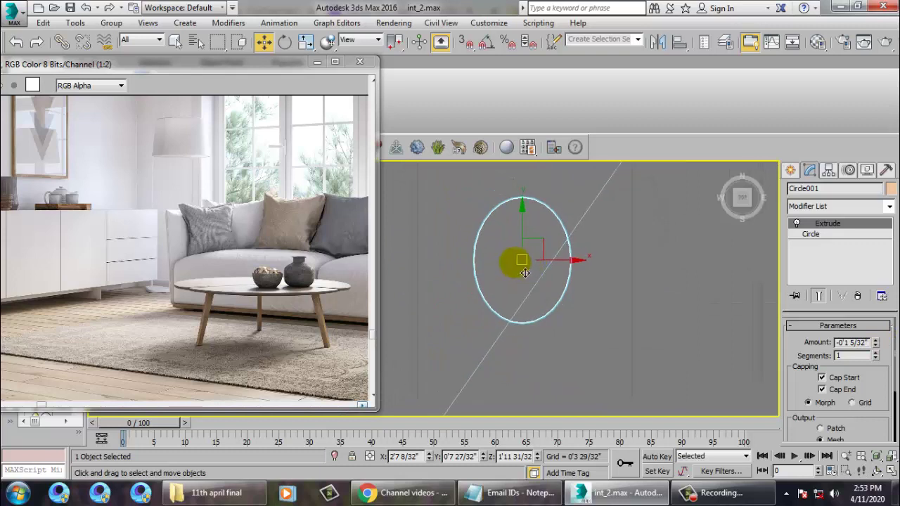
scroll(525, 273, "up", 2)
key("r")
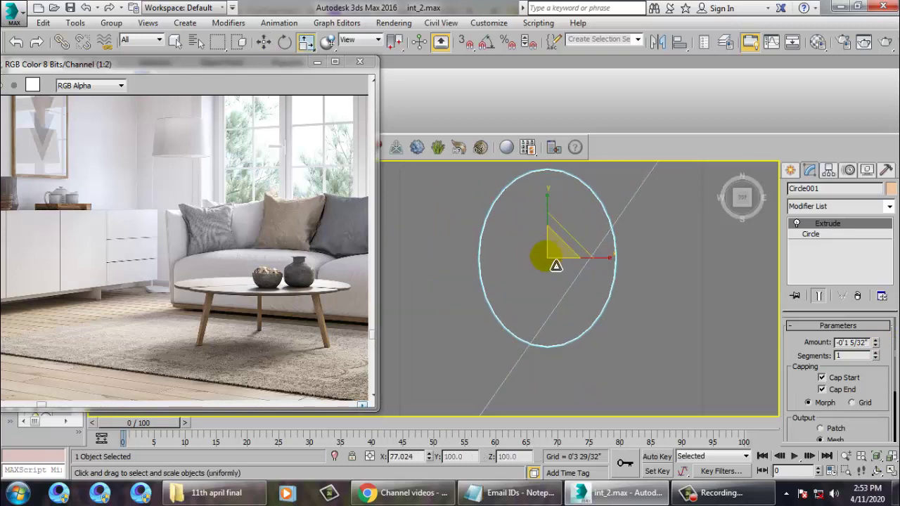
left_click_drag(556, 266, 584, 301)
left_click(458, 297)
key("alt+w")
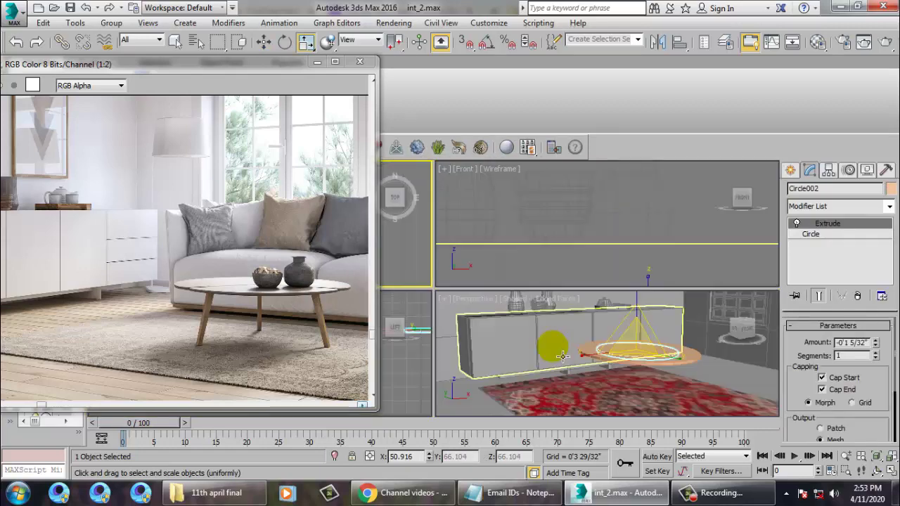
Step: Lower the smaller oval copy beneath the tabletop to a Z position of about 1'10 8/32"
key("z")
key("w")
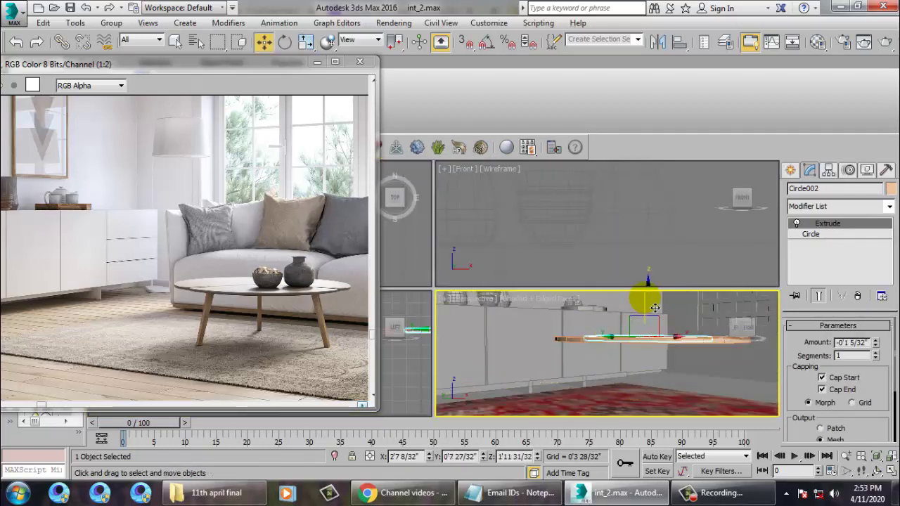
left_click(649, 297)
key("ctrl+z")
left_click_drag(647, 303, 657, 318)
middle_click_drag(657, 317, 641, 292, "alt")
middle_click_drag(640, 284, 639, 287, "alt")
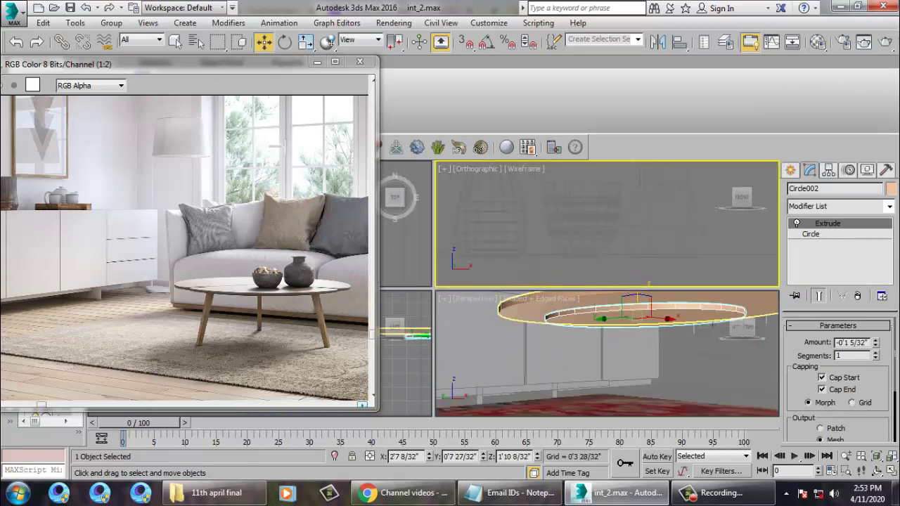
Step: Remove the Extrude modifier from the smaller oval and enable viewport rendering with a rectangular cross-section
left_click(860, 295)
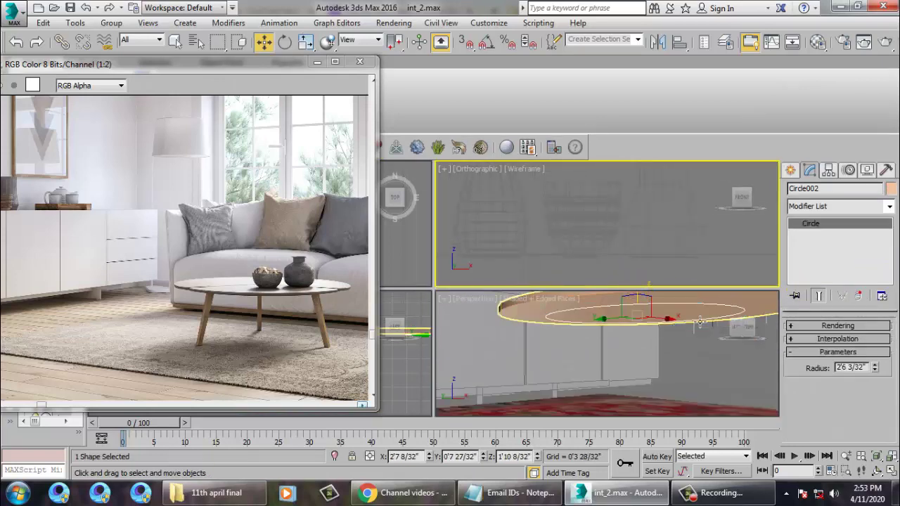
left_click(805, 325)
left_click(793, 345)
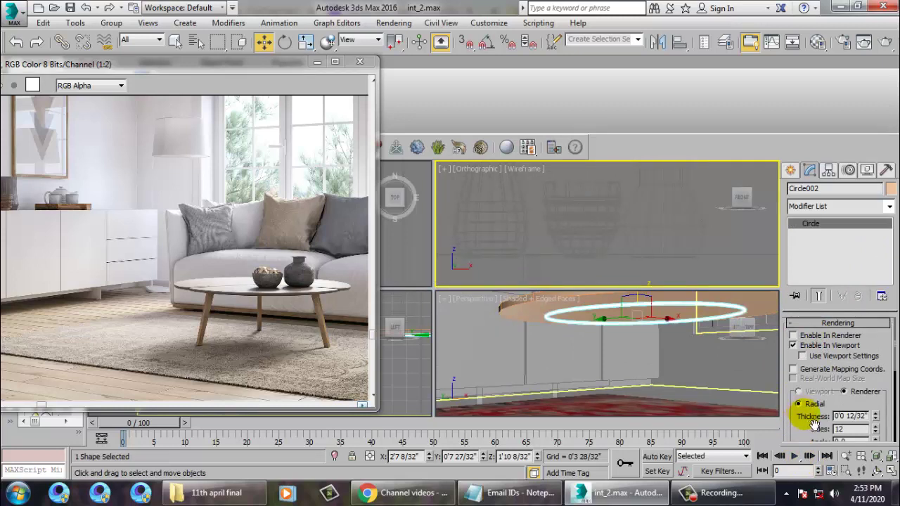
left_click_drag(800, 430, 812, 356)
left_click(802, 369)
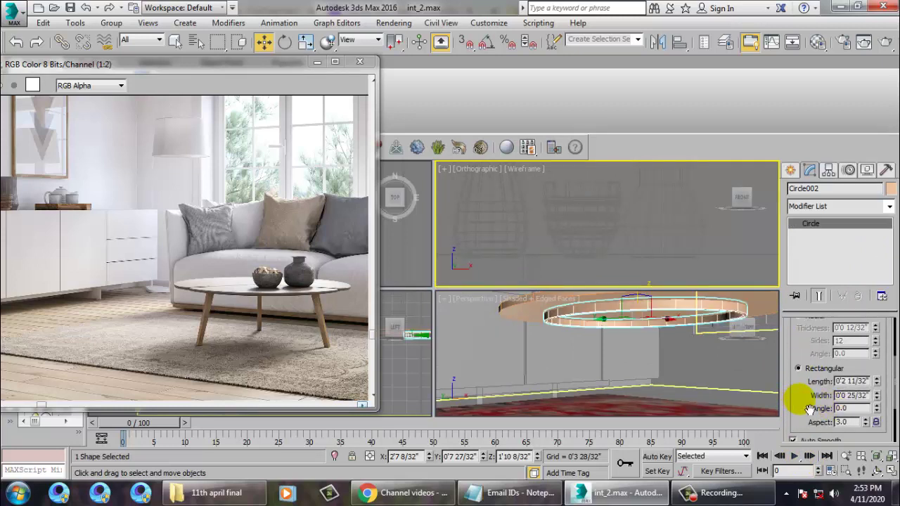
Step: Isolate the smaller oval ring, set its rectangular width to about 0'2 16/32", and end the isolation
mouse_move(890, 382)
left_mouse_down()
mouse_move(878, 297)
mouse_move(888, 394)
left_mouse_up()
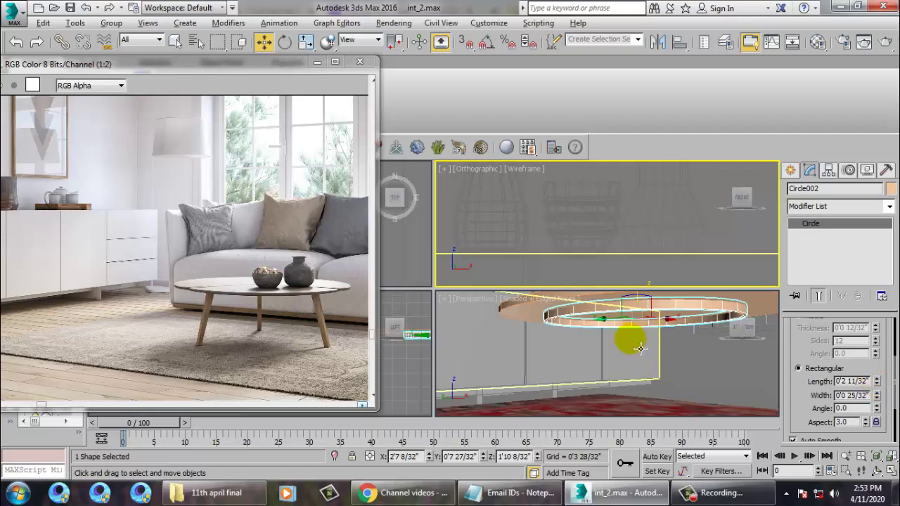
key("alt+q")
middle_click_drag(606, 332, 568, 347, "alt")
key("alt+w")
middle_click_drag(564, 308, 538, 326, "alt")
middle_click_drag(538, 326, 606, 312)
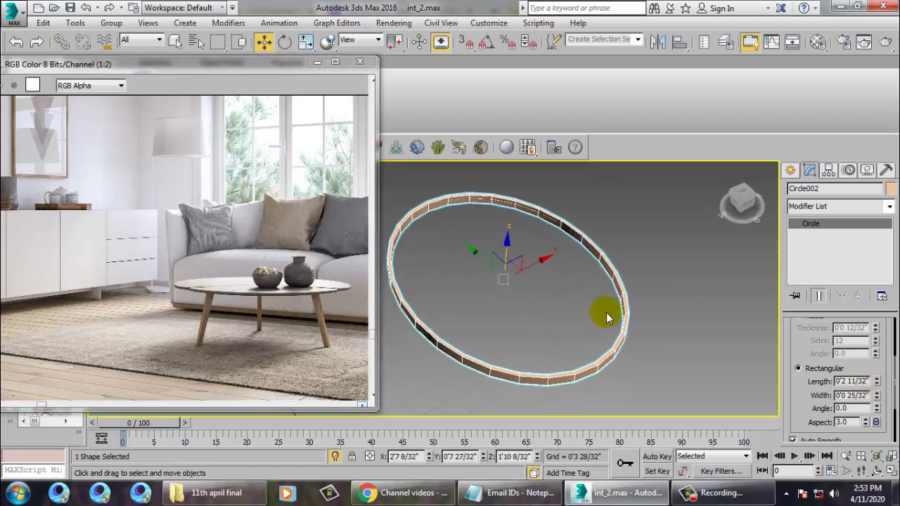
left_click_drag(879, 380, 852, 247)
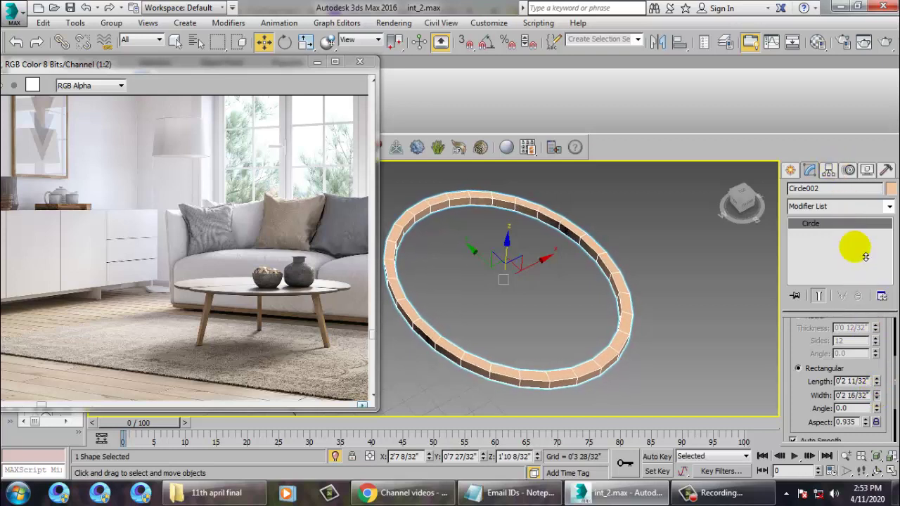
right_click(727, 263)
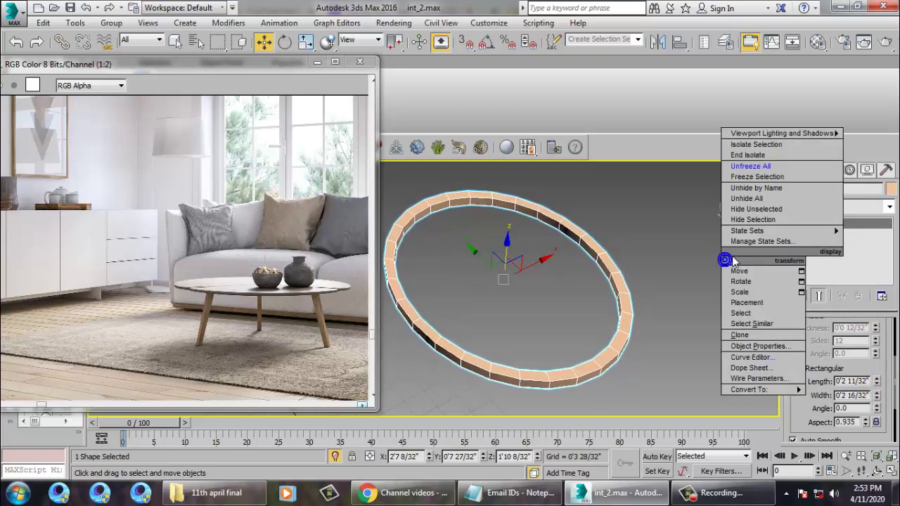
left_click(755, 158)
left_click(631, 229)
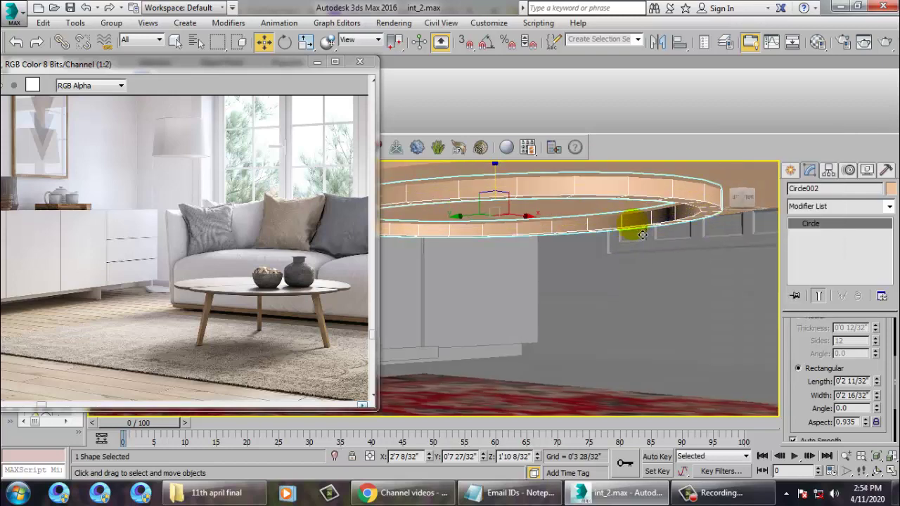
Step: Examine in the front view how the support ring sits beneath the tabletop
key("alt+w")
right_click(607, 207)
key("alt+w")
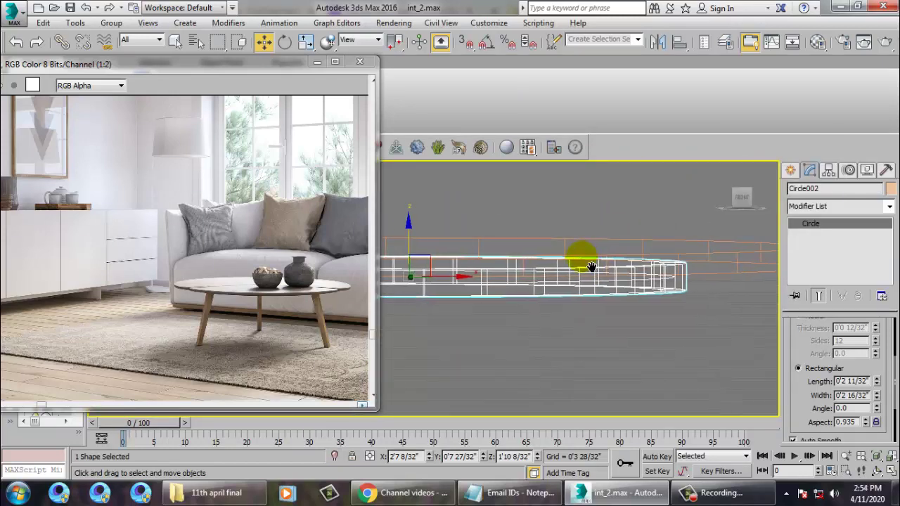
scroll(619, 271, "down", 5)
key("f")
middle_click_drag(609, 285, 571, 285)
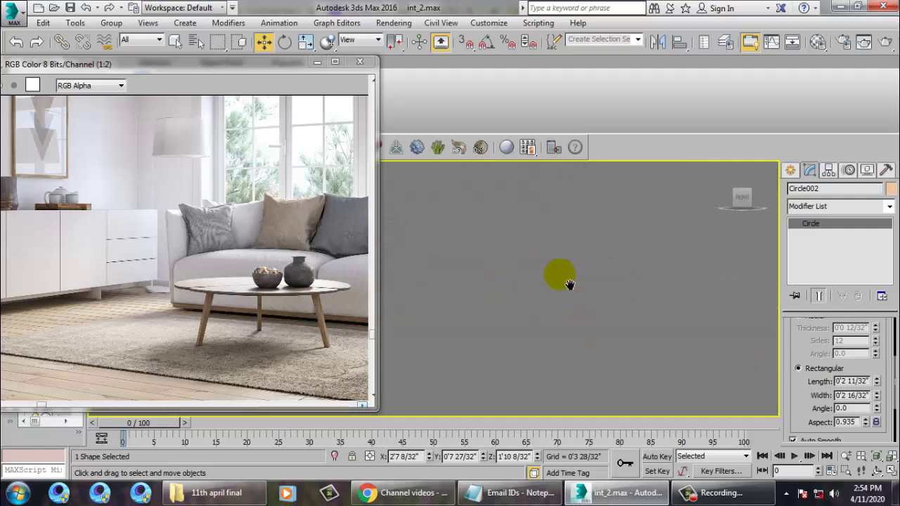
key("z")
scroll(582, 286, "down", 6)
middle_click_drag(623, 321, 608, 301)
Step: Create a cylinder leg of about 0'1 2/32" radius and 1'2 15/32" height between the ring and the tabletop's edge in the top view
left_click(785, 171)
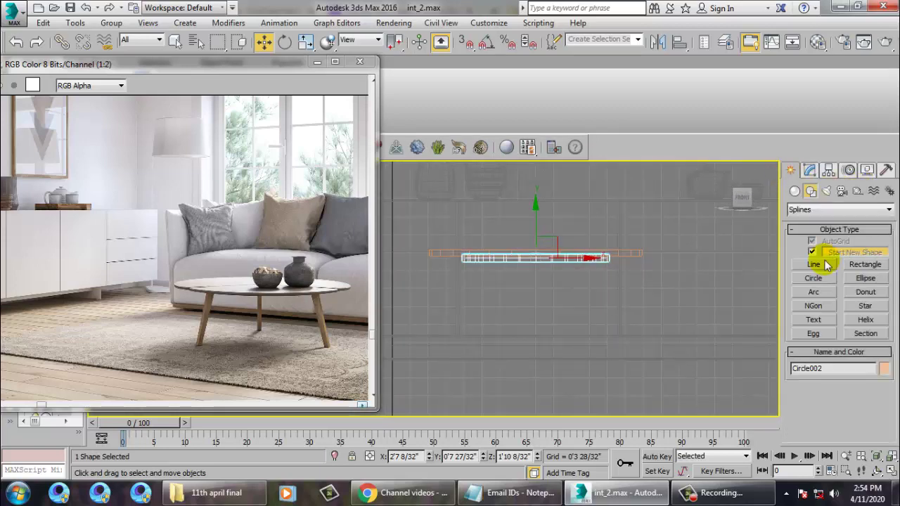
left_click(795, 192)
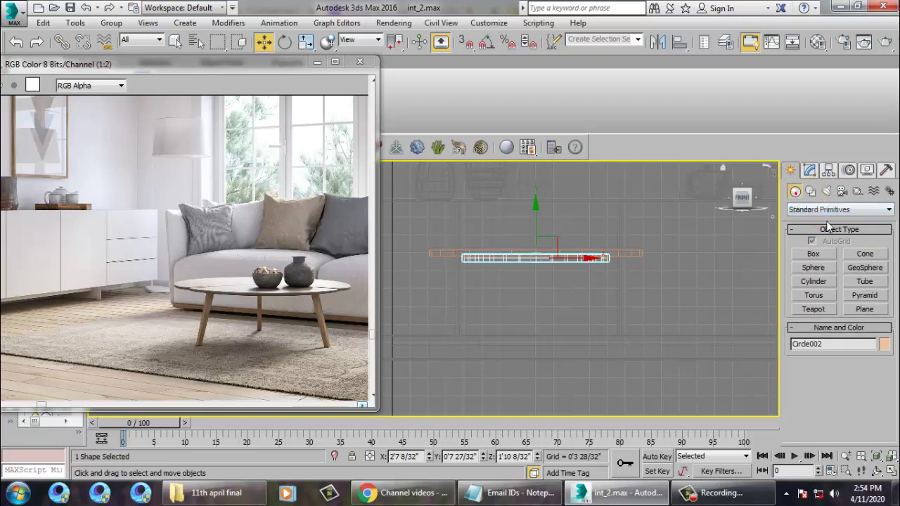
left_click(825, 285)
key("alt+w")
middle_click(380, 247)
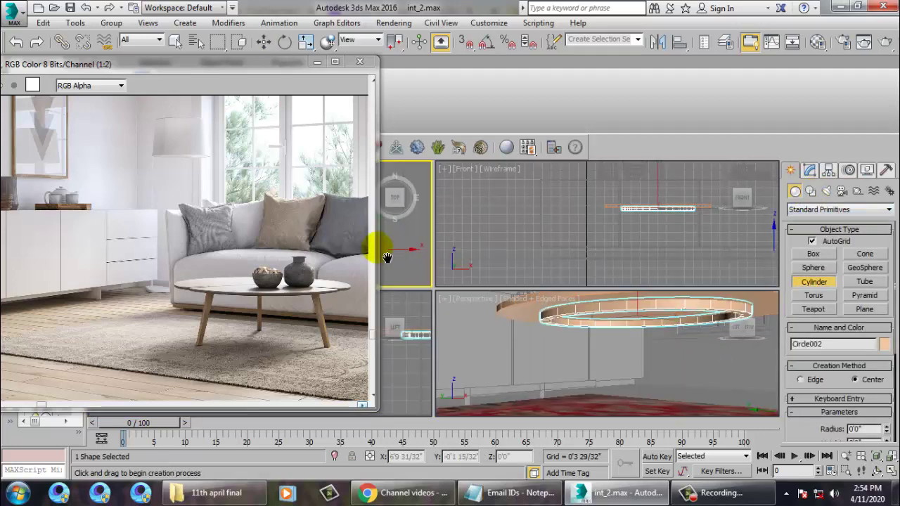
key("alt+w")
middle_click_drag(524, 243, 568, 235)
left_click_drag(626, 301, 627, 297)
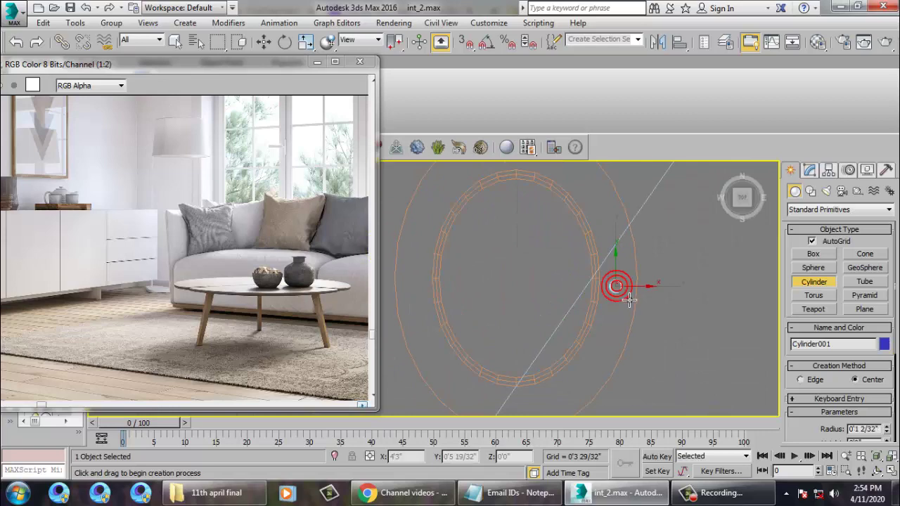
left_click(629, 221)
key("w")
key("alt+w")
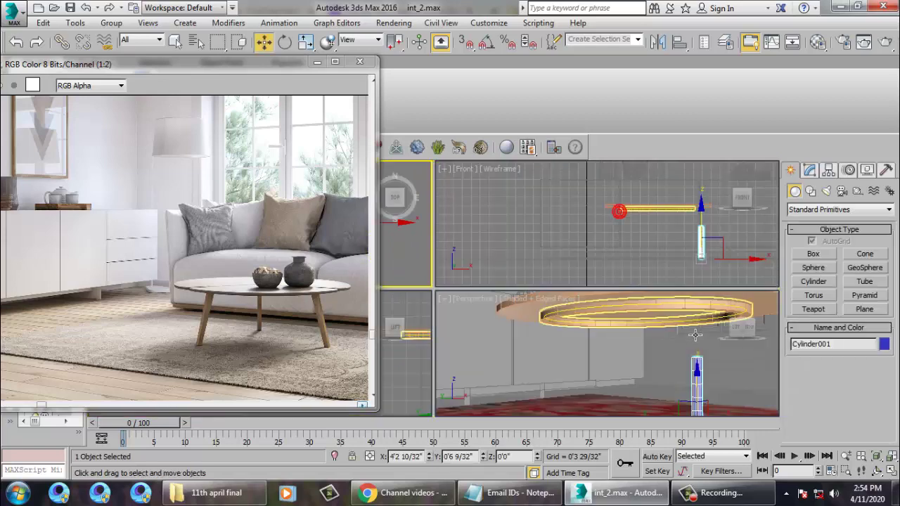
Step: Raise the cylinder leg toward the tabletop to a Z position of about 0'5 3/32"
middle_click(695, 336)
key("alt+w")
key("z")
scroll(626, 325, "down", 5)
middle_click_drag(623, 325, 617, 328, "alt")
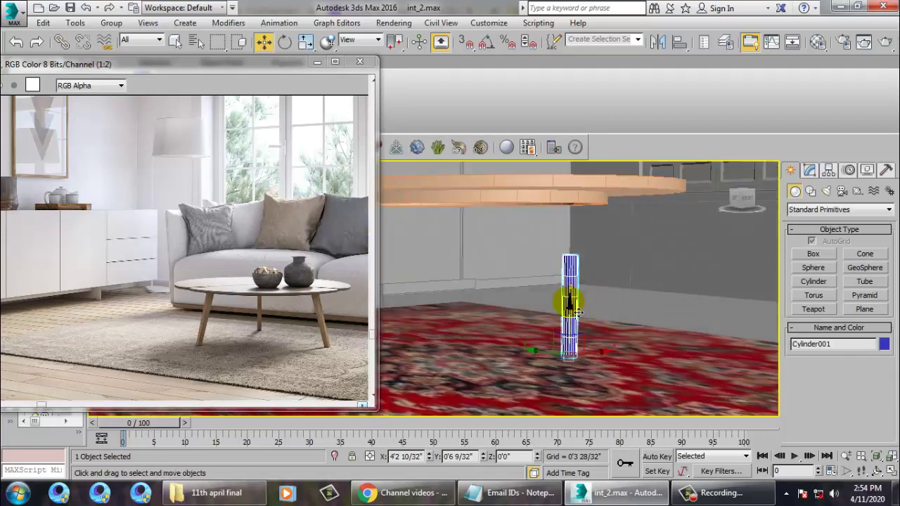
left_click_drag(570, 303, 571, 268)
middle_click_drag(628, 286, 626, 289, "alt")
Step: Apply a Taper modifier to the cylinder leg with an amount of about -0.43
left_click(809, 171)
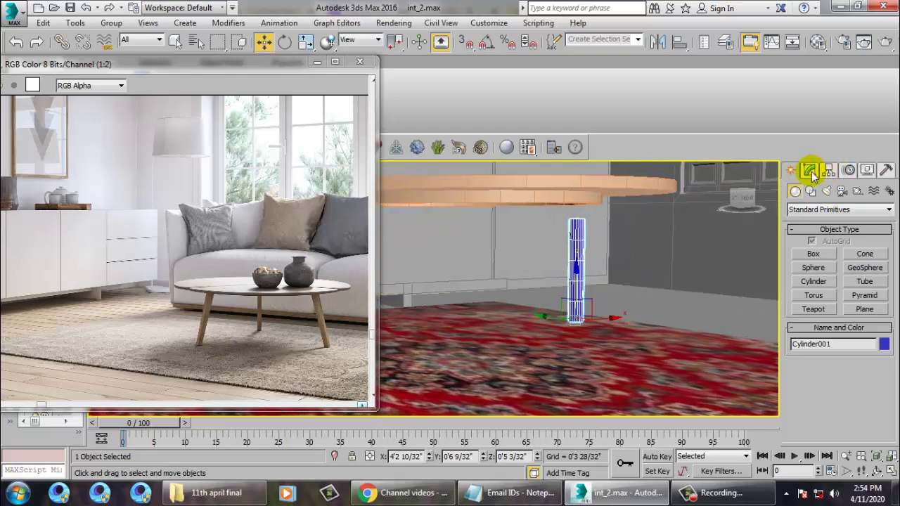
left_click(889, 209)
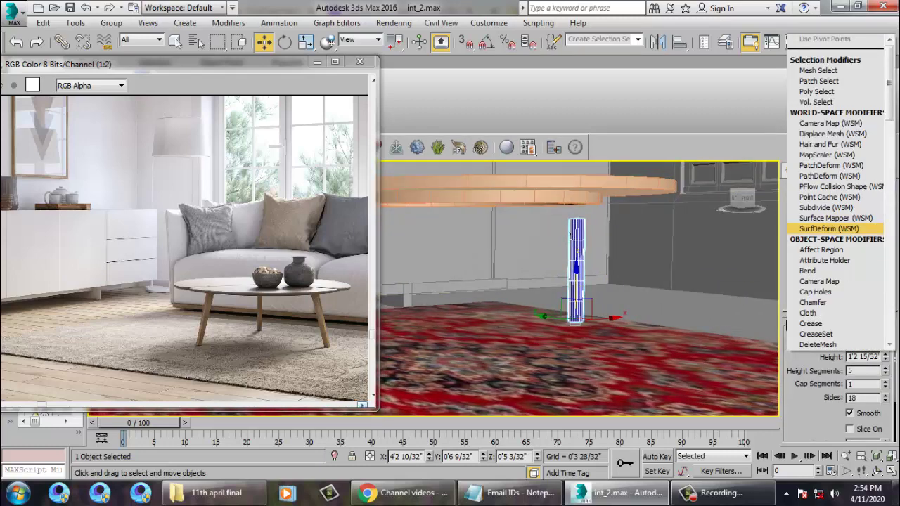
key("t")
key("Return")
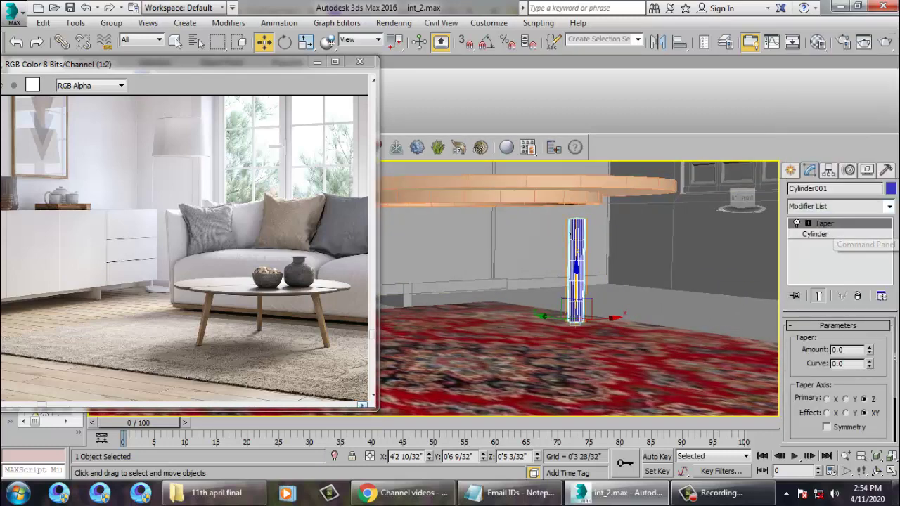
left_click_drag(887, 382, 891, 402)
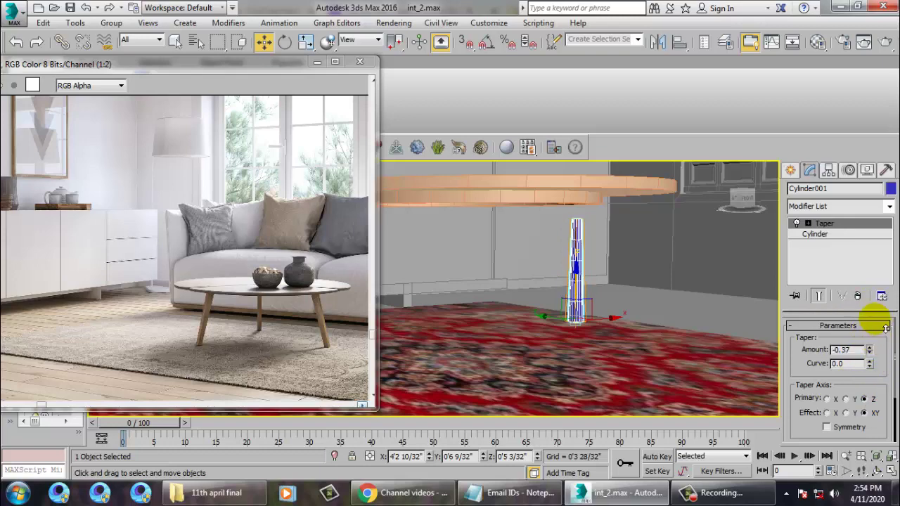
middle_click_drag(614, 307, 571, 320, "alt")
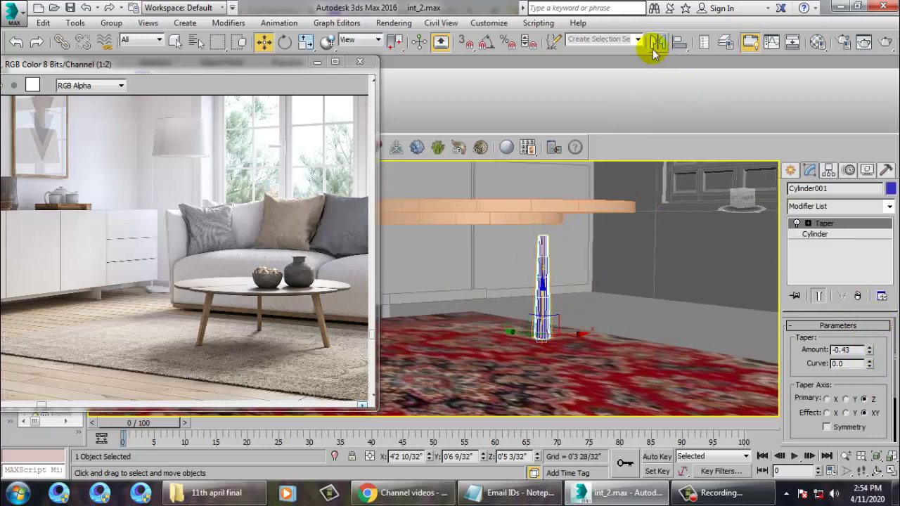
Step: Mirror the tapered leg on the Z axis without cloning and raise it to a Z position of about 1'4"
left_click(655, 47)
left_click(424, 275)
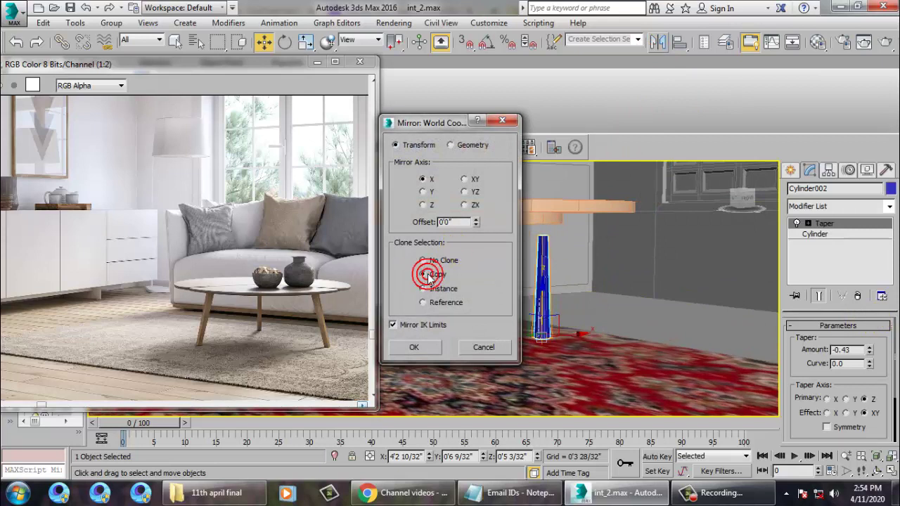
left_click(425, 205)
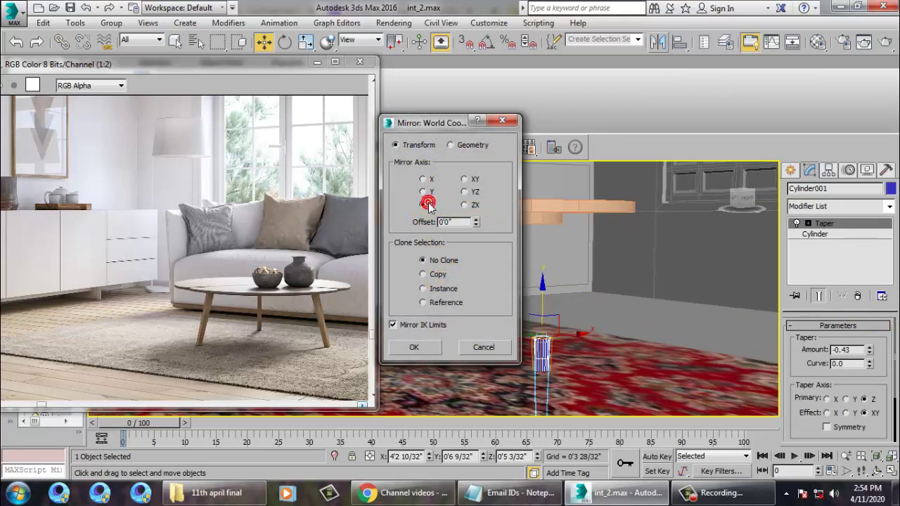
left_click(407, 354)
left_click_drag(537, 295, 567, 222)
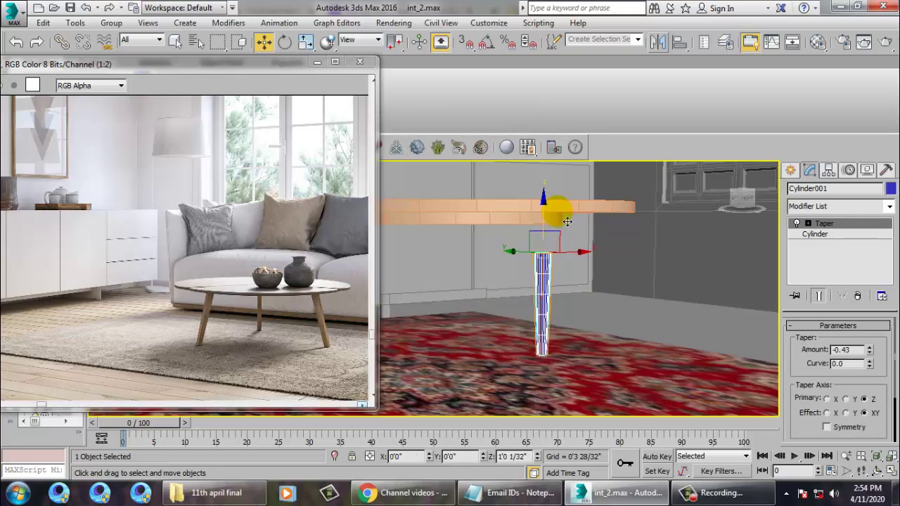
Step: Lower the tabletop and support ring together toward the leg by about 0'3 24/32" in the front view
scroll(567, 222, "down", 6)
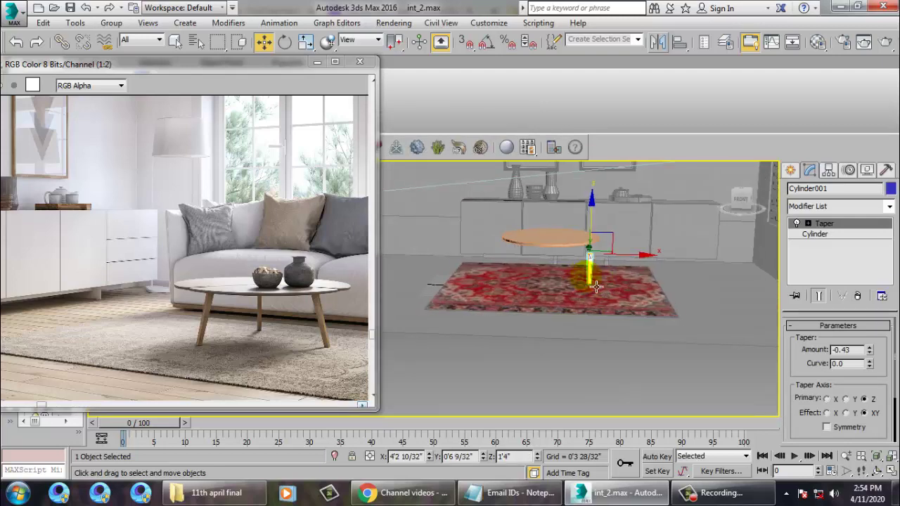
key("alt+w")
right_click(633, 237)
key("alt+w")
scroll(633, 245, "down", 5)
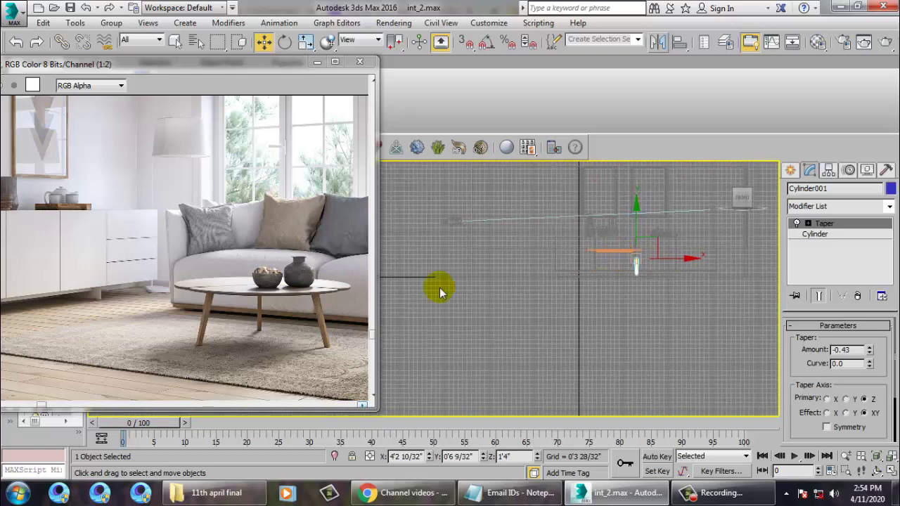
scroll(619, 263, "up", 6)
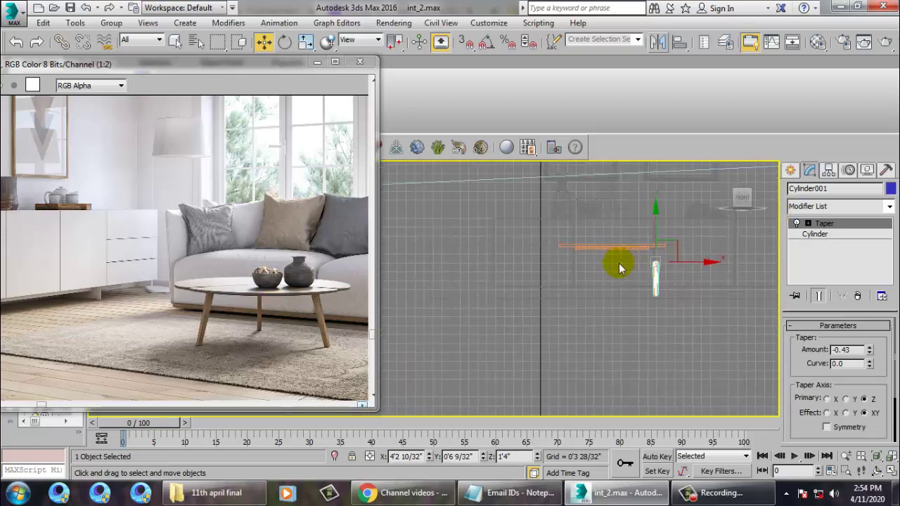
left_click(610, 246)
left_click(609, 252, "ctrl")
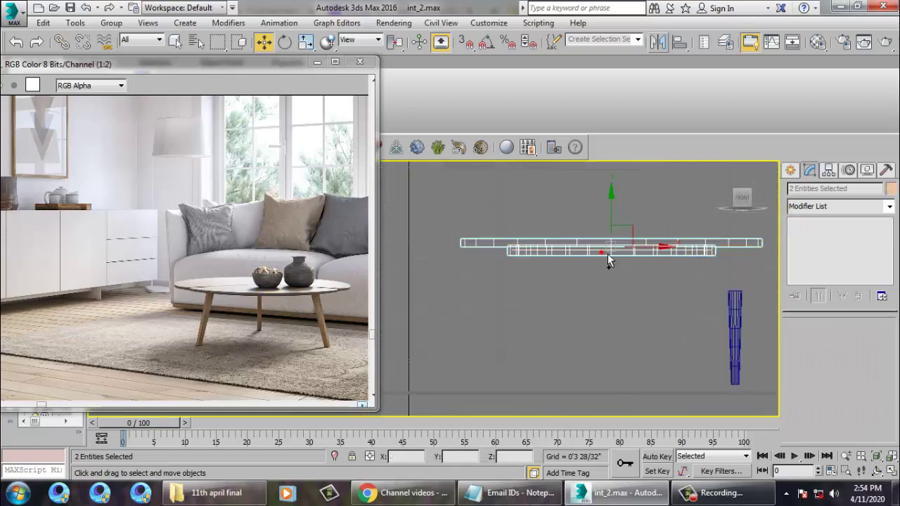
left_click_drag(624, 226, 638, 251)
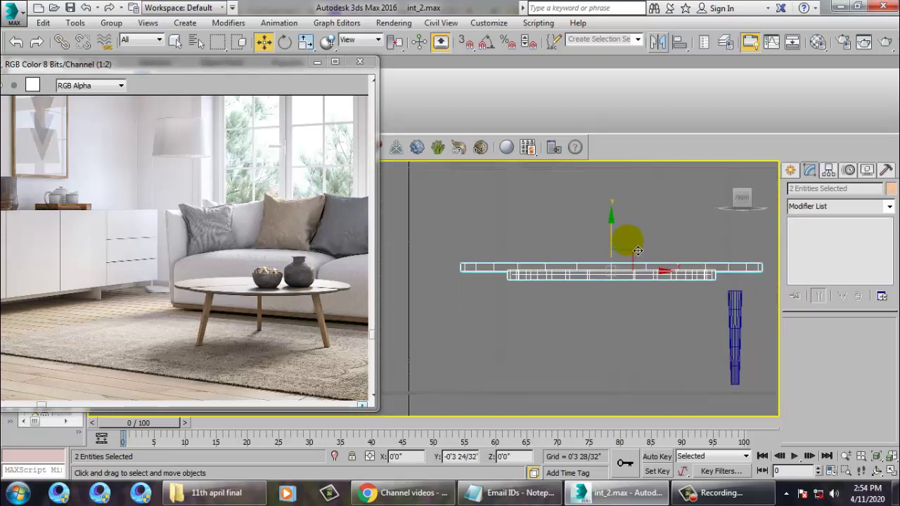
Step: Try to tilt the cylinder leg in the front view and shift it sideways under the support ring
left_click(735, 304)
key("e")
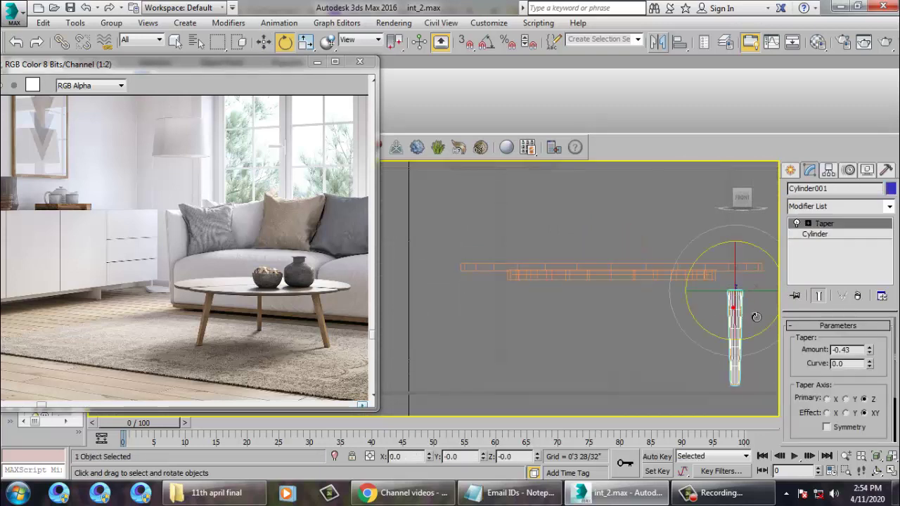
middle_click_drag(770, 279, 700, 282)
left_click_drag(709, 281, 688, 255)
key("w")
left_click_drag(695, 290, 653, 289)
key("ctrl+z")
key("ctrl+z")
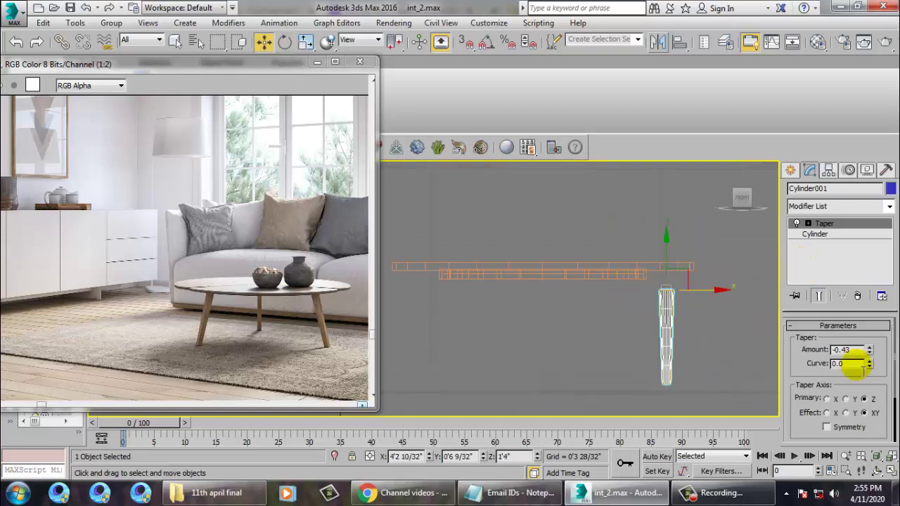
Step: Set the cylinder leg's height to about 1'7 8/32"
left_click(816, 234)
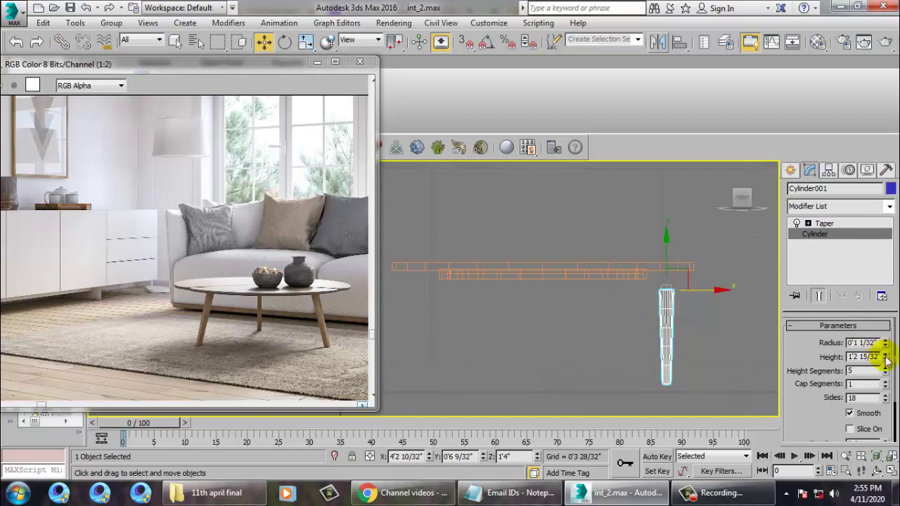
left_click_drag(887, 343, 872, 310)
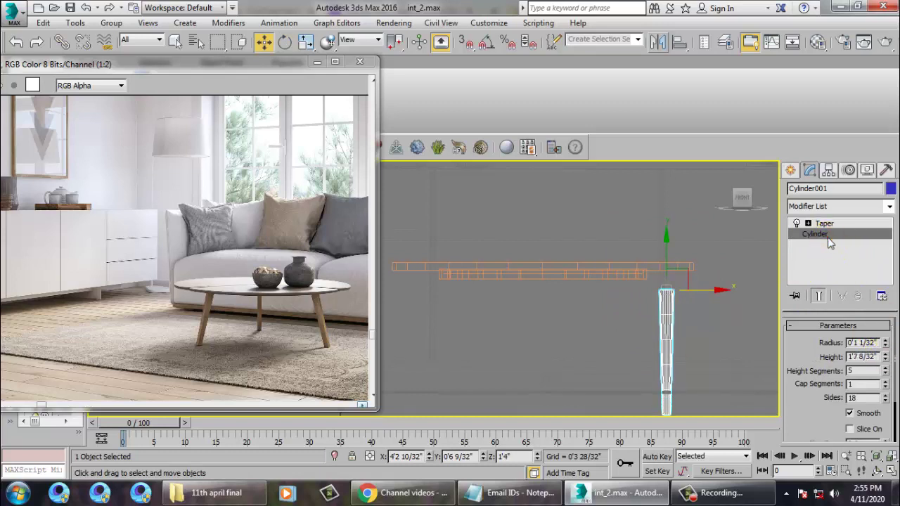
Step: Tilt the leg so its foot points outward and place it under the ring at about X 3'9 6/32", Z 1'6 11/32"
key("e")
left_click_drag(735, 270, 688, 294)
key("w")
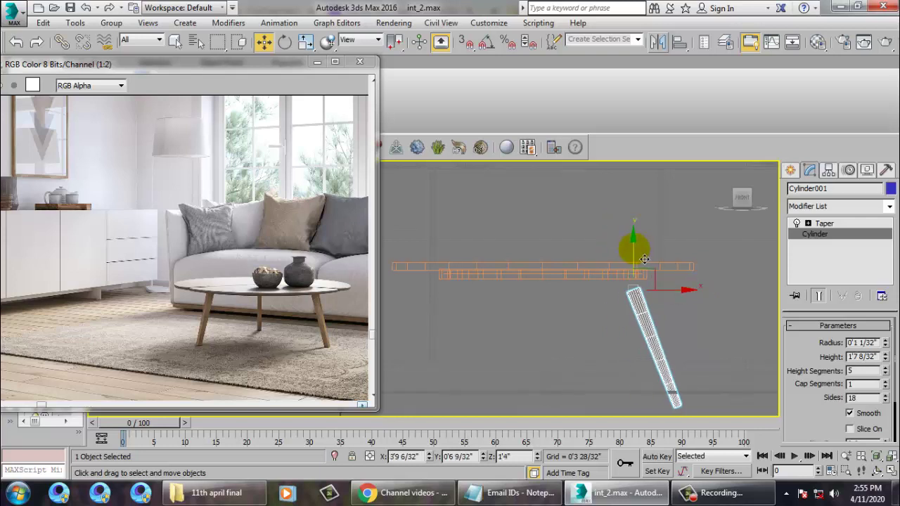
left_click_drag(645, 258, 656, 244)
Step: Center the leg's pivot on the object, then shift only the pivot to the table's middle at X about 2'8 6/32"
key("alt+w")
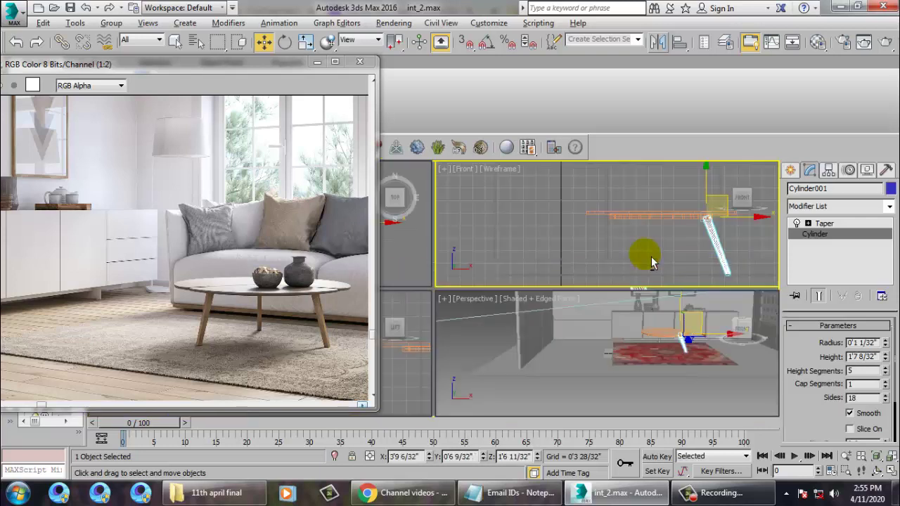
right_click(397, 243)
key("alt+w")
scroll(555, 271, "up", 2)
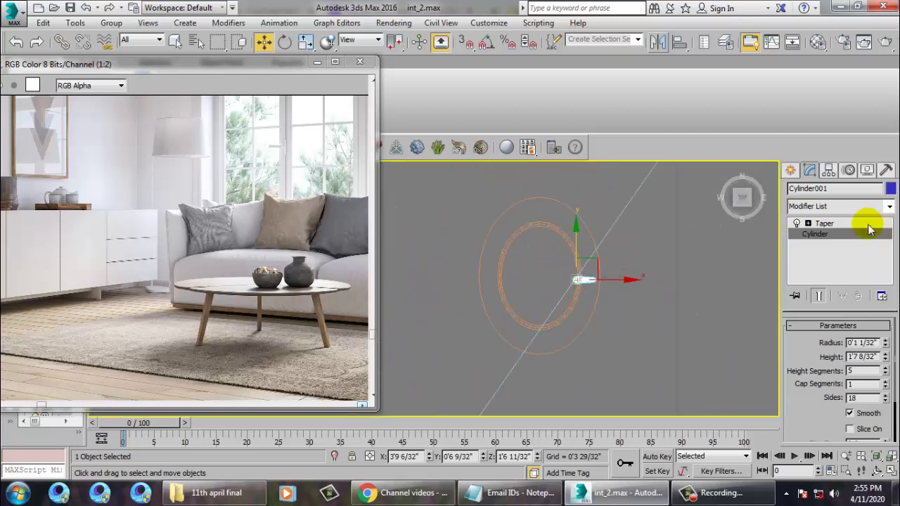
left_click(830, 172)
left_click(846, 254)
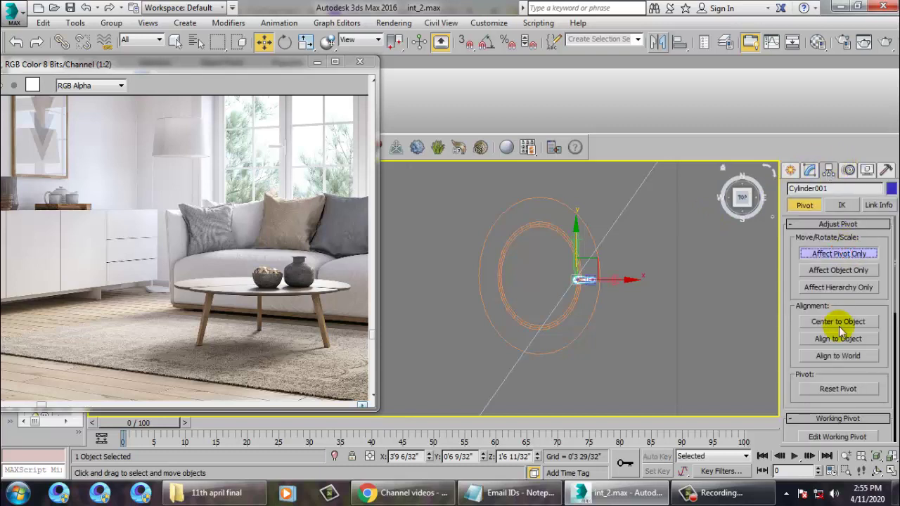
left_click(839, 325)
left_click_drag(641, 291, 588, 286)
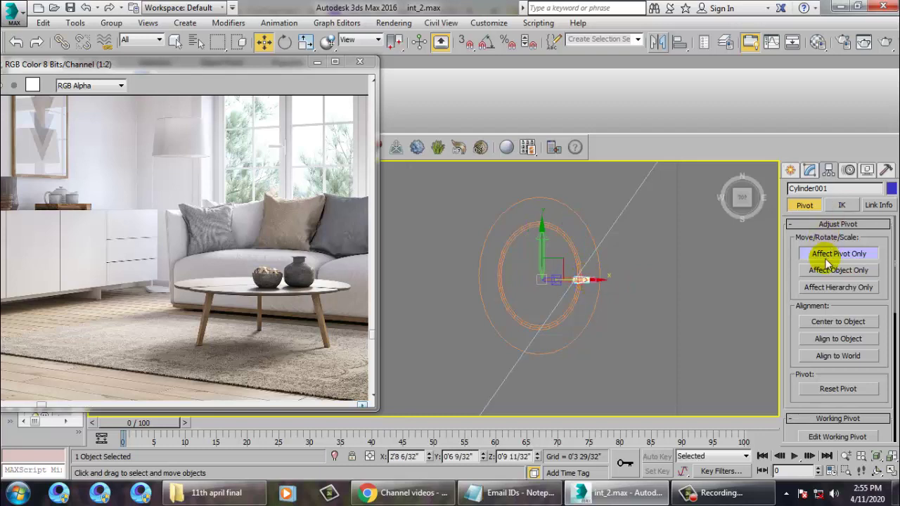
left_click(857, 255)
Step: Make a rotated copy of the leg around the table's center, toward the far end of the oval
key("e")
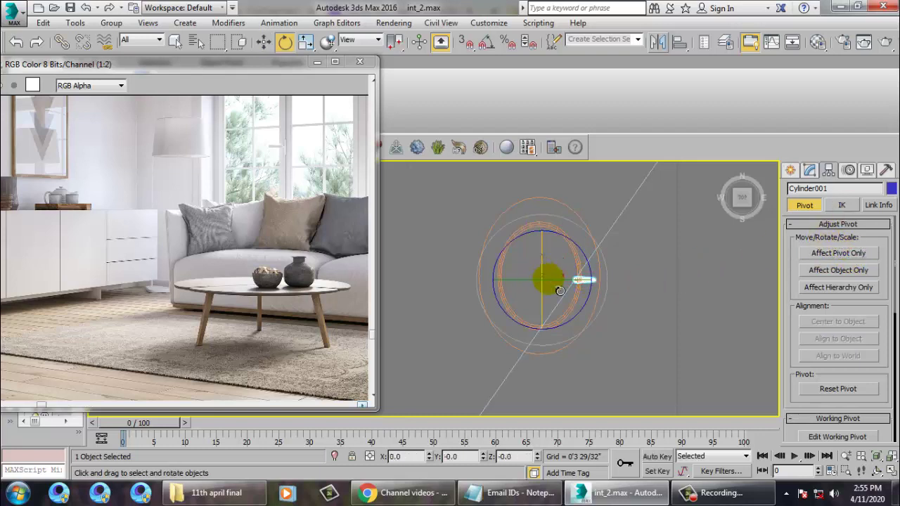
mouse_move(585, 257)
left_mouse_down()
mouse_move(579, 239)
mouse_move(531, 196)
left_mouse_up()
left_click(447, 306)
Step: Move the second leg outward onto the support ring in the top view, to a Y position of about 1'1 3/32"
key("alt+w")
right_click(603, 352)
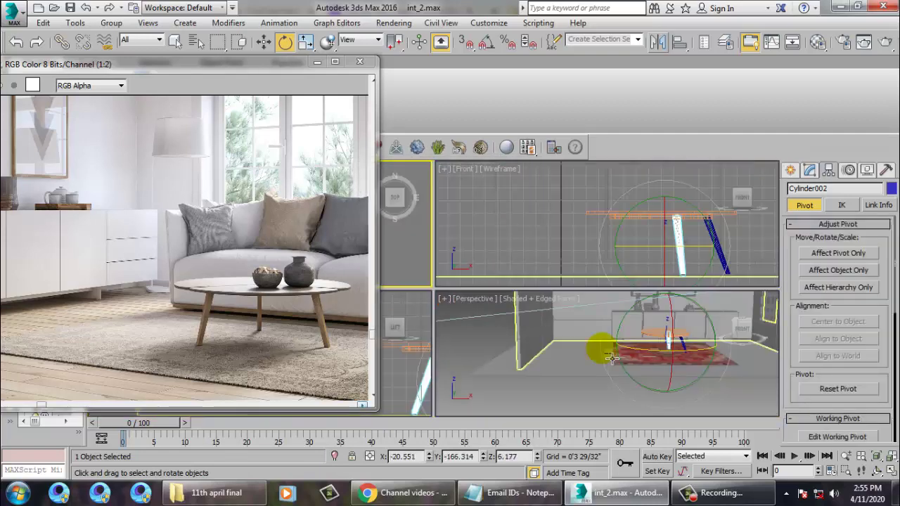
key("alt+w")
key("z")
mouse_move(603, 352)
middle_mouse_down("alt")
mouse_move(517, 297)
mouse_move(538, 300)
mouse_move(503, 331)
mouse_move(492, 309)
middle_mouse_up("alt")
scroll(538, 300, "down", 4)
key("alt+w")
right_click(415, 252)
key("alt+w")
key("z")
middle_click_drag(421, 256, 639, 268)
scroll(602, 235, "down", 3)
scroll(567, 216, "down", 1)
middle_click_drag(603, 237, 575, 226)
key("w")
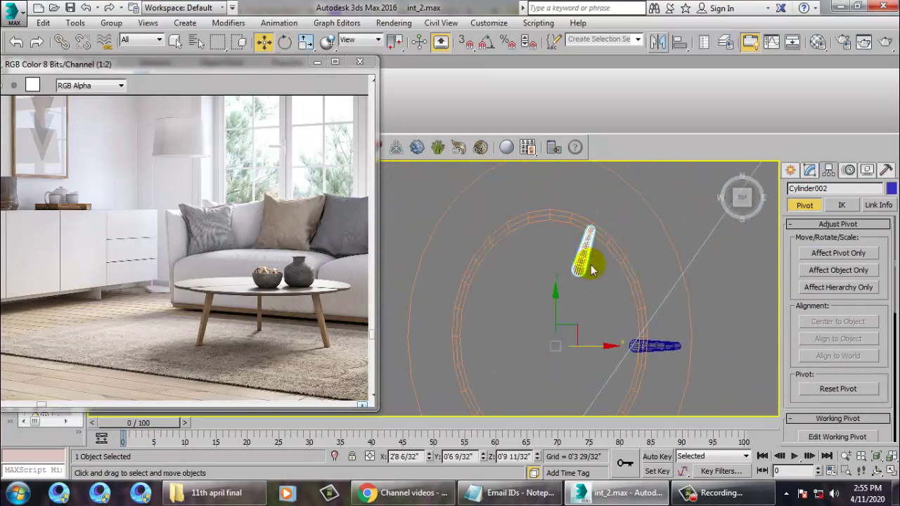
left_click_drag(564, 310, 570, 271)
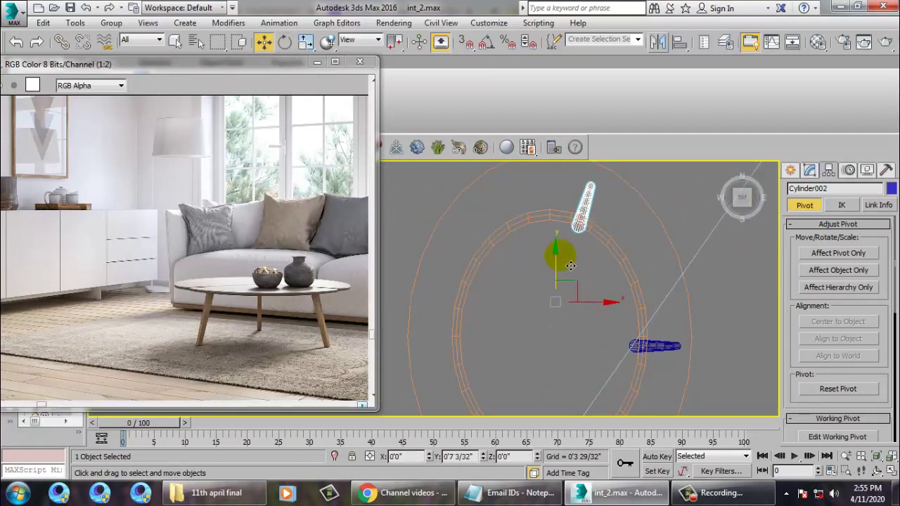
Step: Copy the second leg by rotating it about 146 degrees around Z to the opposite side of the ring
scroll(612, 250, "down", 3)
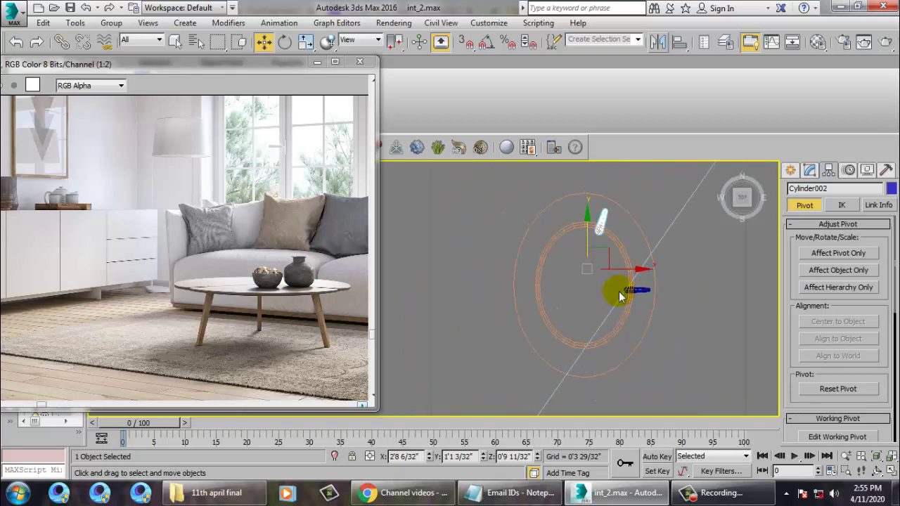
key("e")
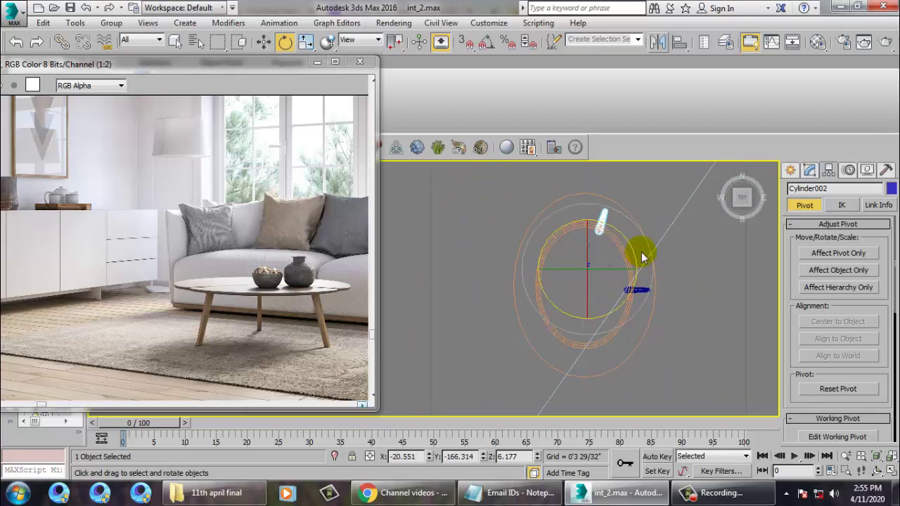
left_click_drag(660, 258, 611, 206)
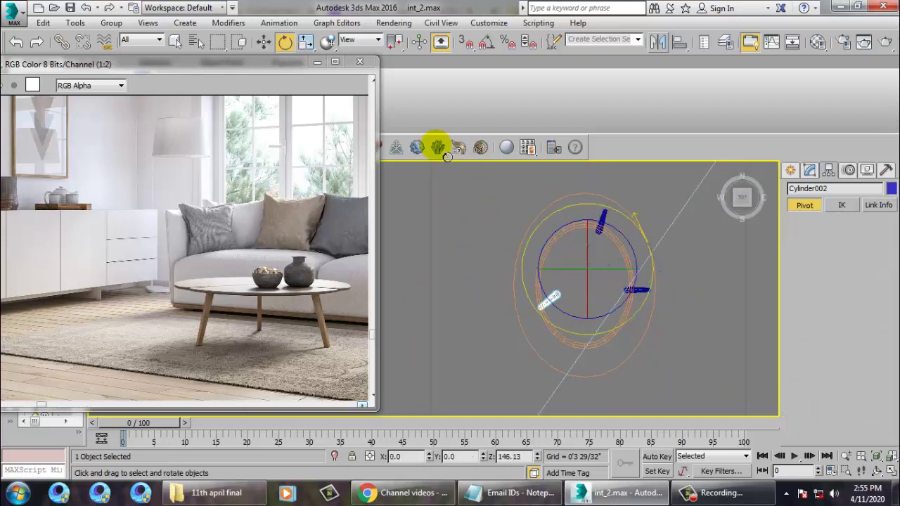
left_click_drag(447, 157, 447, 156, "shift")
left_click(462, 299)
Step: Move the third leg outward onto the support ring, to about X 2'4 25/32" and Y 0'9 28/32"
key("w")
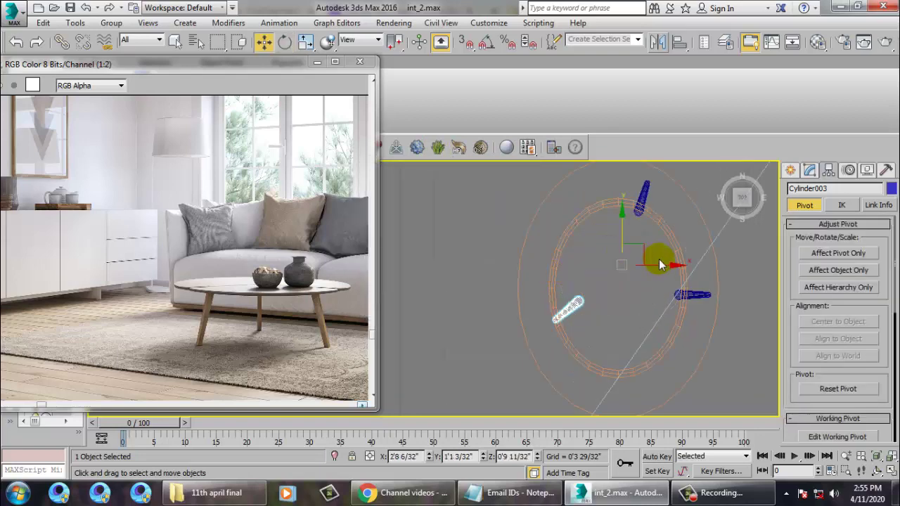
left_click_drag(659, 264, 644, 275)
left_click_drag(607, 248, 659, 289)
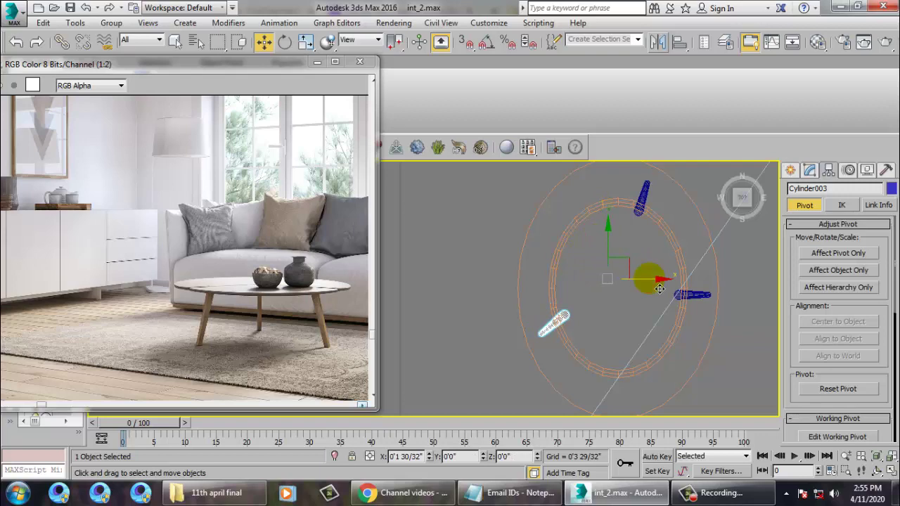
Step: Scale the oval tabletop on the Z axis to about 86 percent
middle_click_drag(660, 289, 640, 289, "alt")
scroll(693, 295, "down", 4)
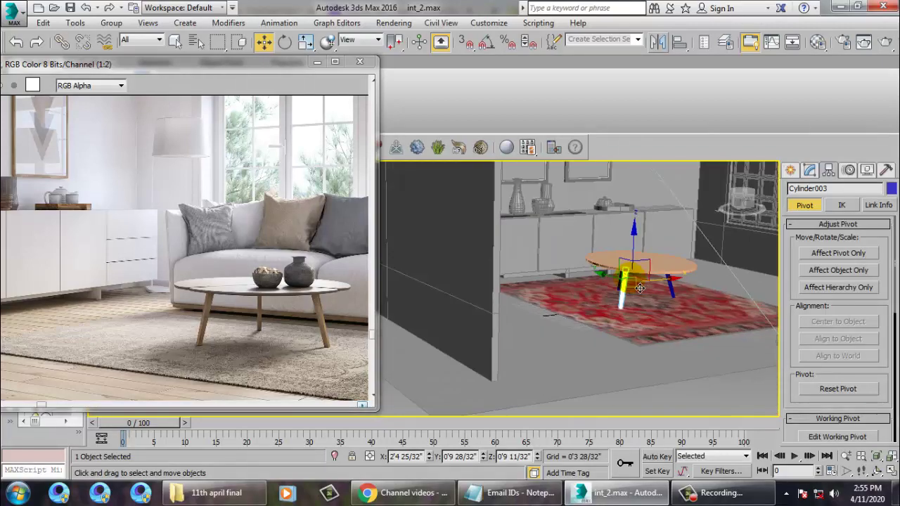
left_click_drag(640, 289, 679, 273, "alt")
middle_click_drag(679, 273, 662, 301, "alt")
scroll(661, 283, "up", 4)
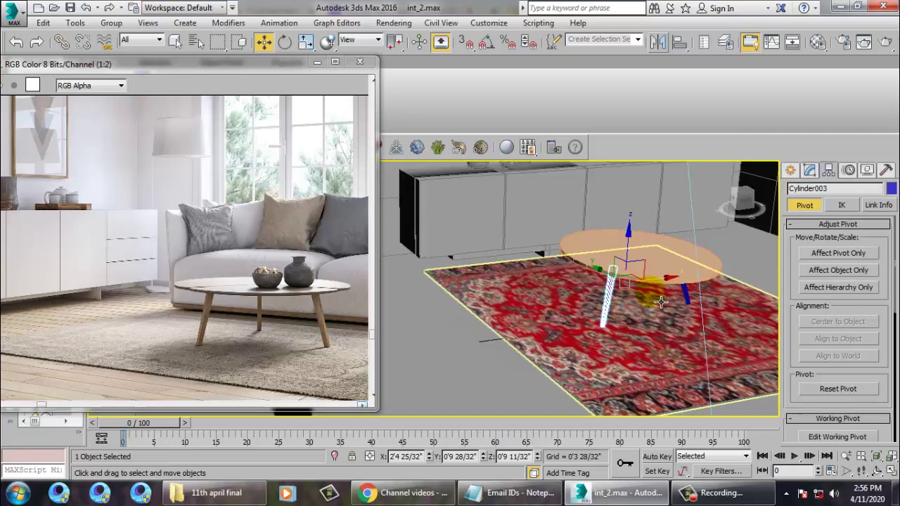
left_click(689, 302, "ctrl")
left_click(664, 266, "ctrl")
mouse_move(664, 266)
middle_mouse_down("alt")
mouse_move(647, 240)
mouse_move(657, 268)
middle_mouse_up("alt")
key("r")
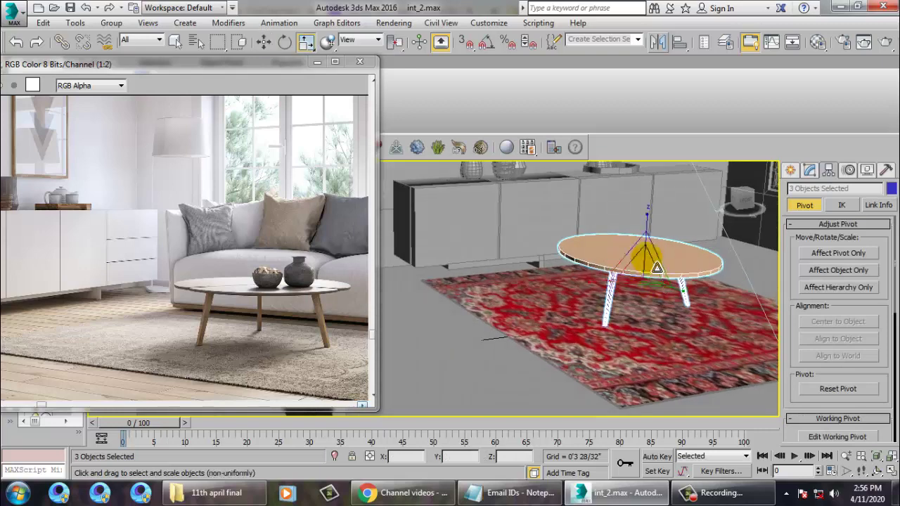
left_click_drag(653, 231, 657, 237)
left_click(655, 243)
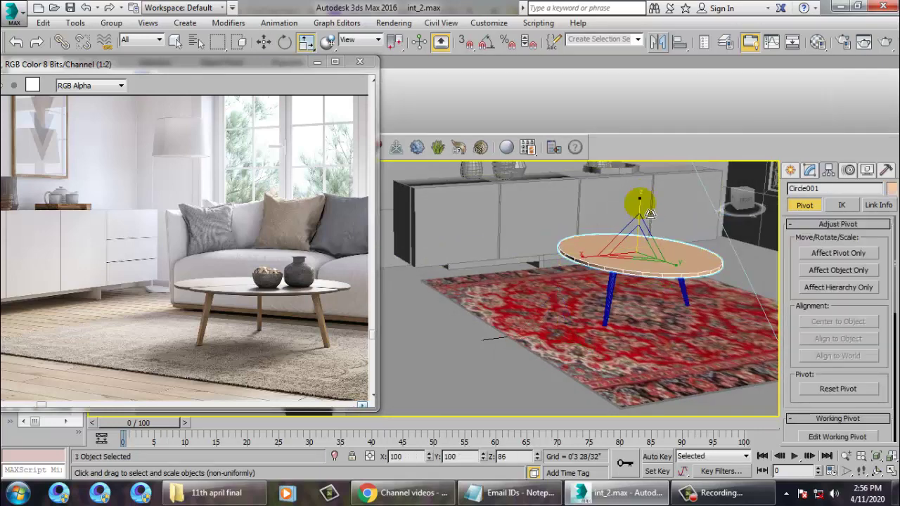
Step: Lower the tabletop and support ring together by about 0'0 10/32" onto the three legs
key("w")
middle_click_drag(666, 266, 671, 241, "alt")
key("z")
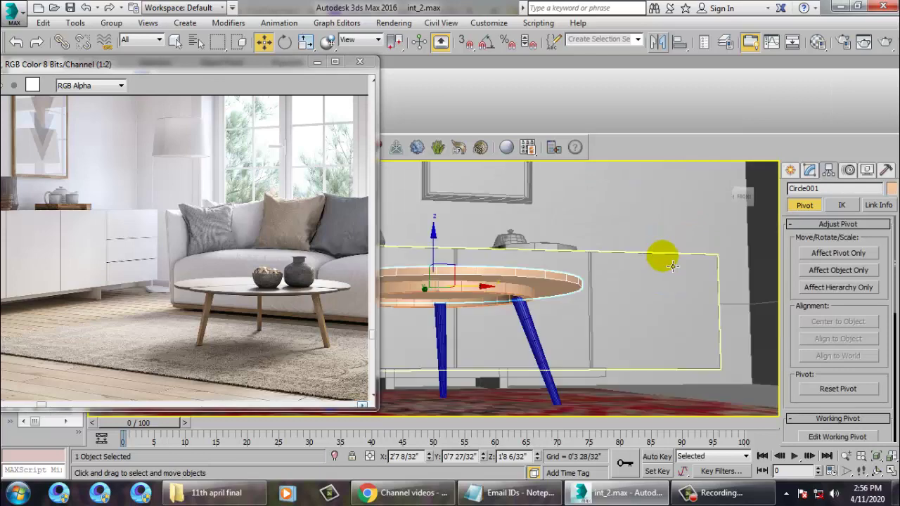
left_click(512, 298, "ctrl")
middle_click_drag(542, 291, 602, 279)
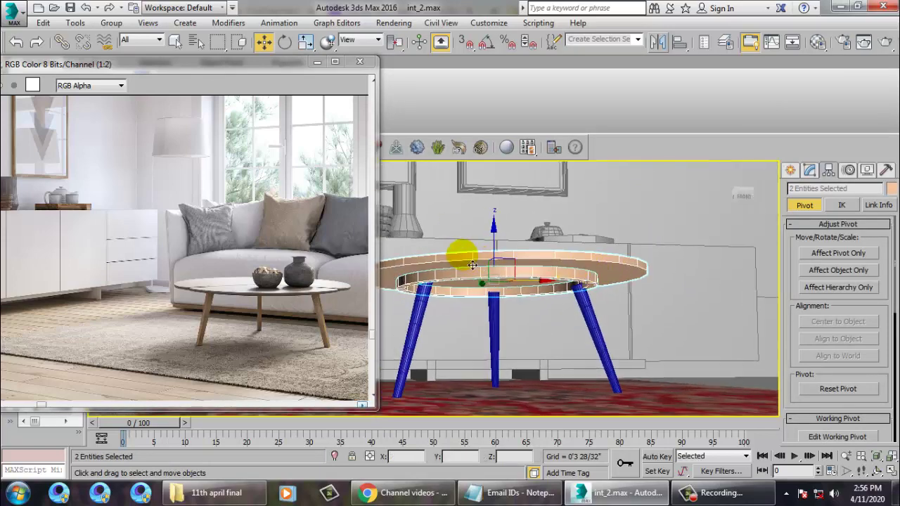
left_click_drag(506, 249, 514, 257)
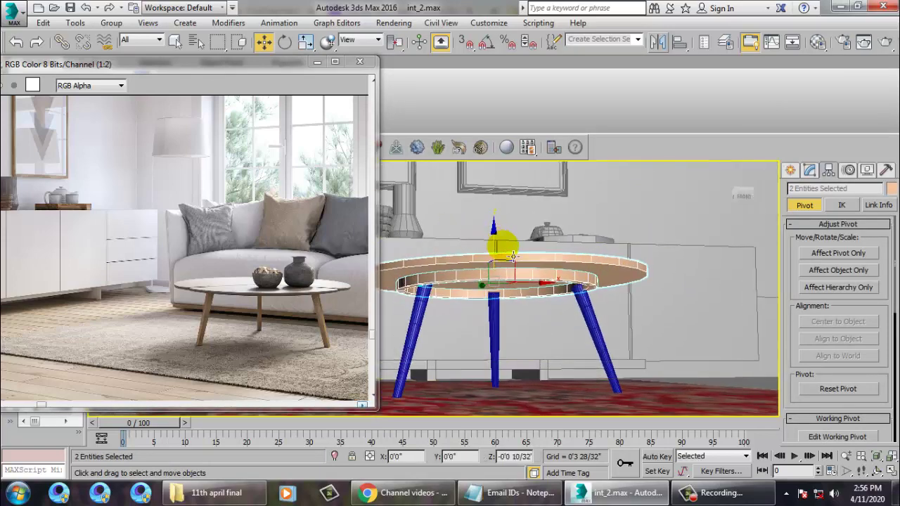
Step: Select the tabletop, ring and all three legs and lower the whole table slightly in the front view
left_click(593, 321, "ctrl")
left_click(492, 331, "ctrl")
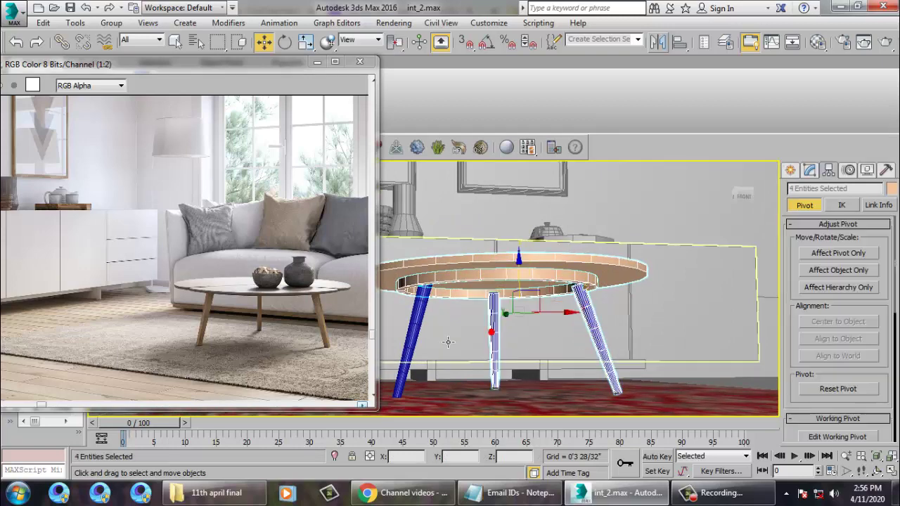
left_click(412, 329, "ctrl")
key("alt+w")
right_click(657, 275)
key("alt+w")
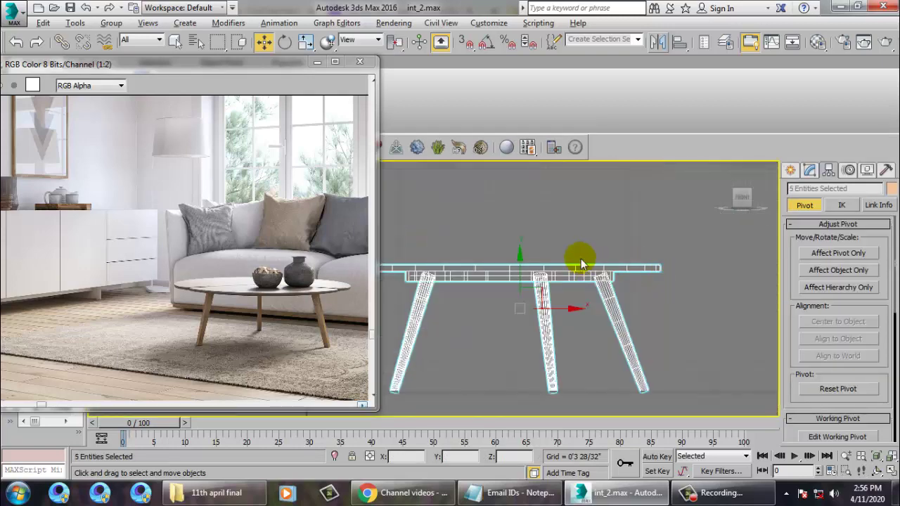
key("z")
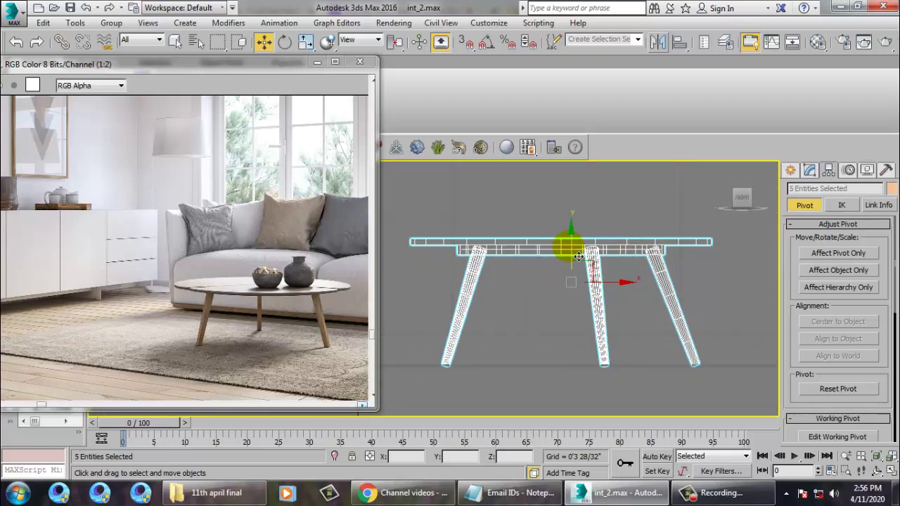
left_click_drag(578, 257, 580, 259)
Step: Mirror the selected tabletop, ring and three legs on the X axis with No Clone
key("alt+w")
right_click(628, 343)
key("alt+w")
middle_click_drag(628, 343, 619, 342, "alt")
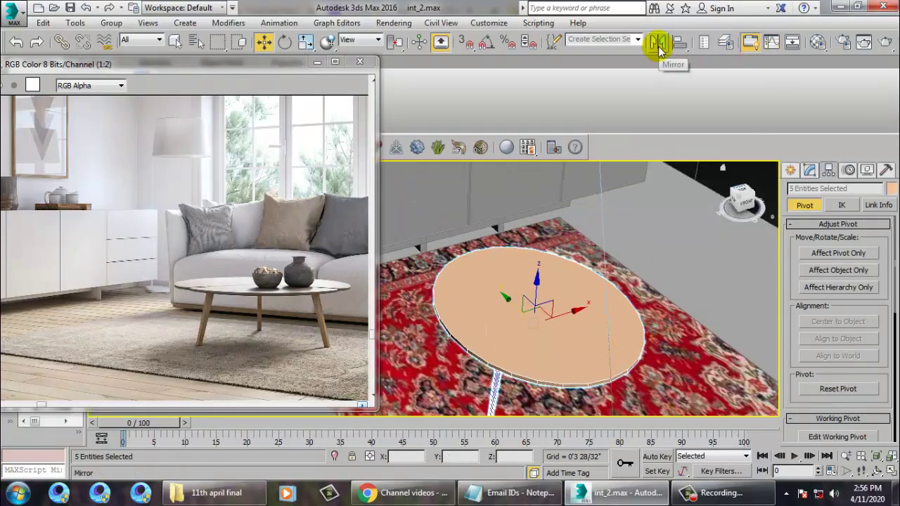
left_click(659, 44)
left_click(425, 180)
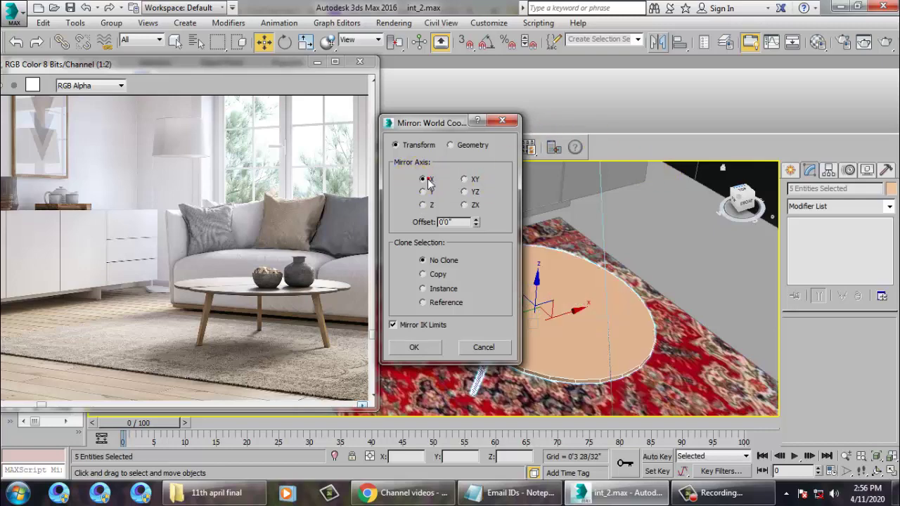
left_click(416, 348)
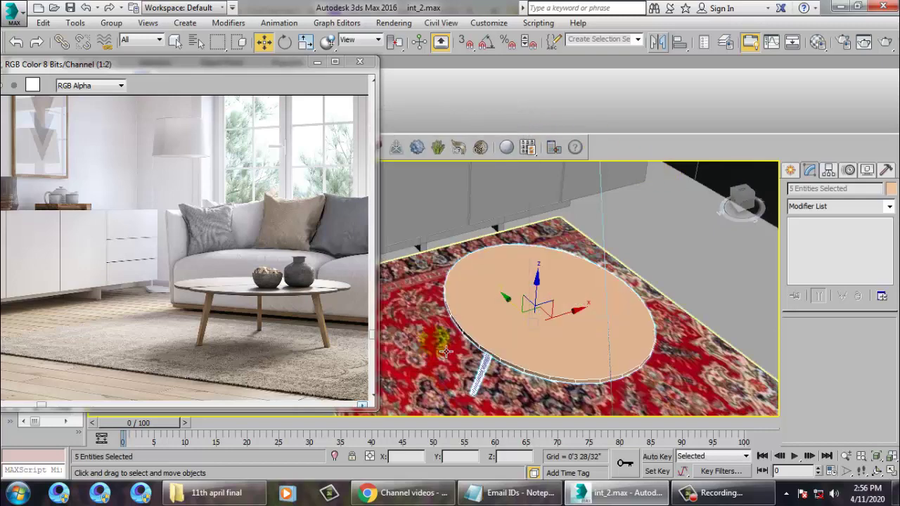
Step: Scale the whole coffee table uniformly to about 84 percent
middle_click_drag(575, 273, 556, 261, "alt")
scroll(610, 299, "down", 4)
key("r")
left_click_drag(517, 275, 523, 284)
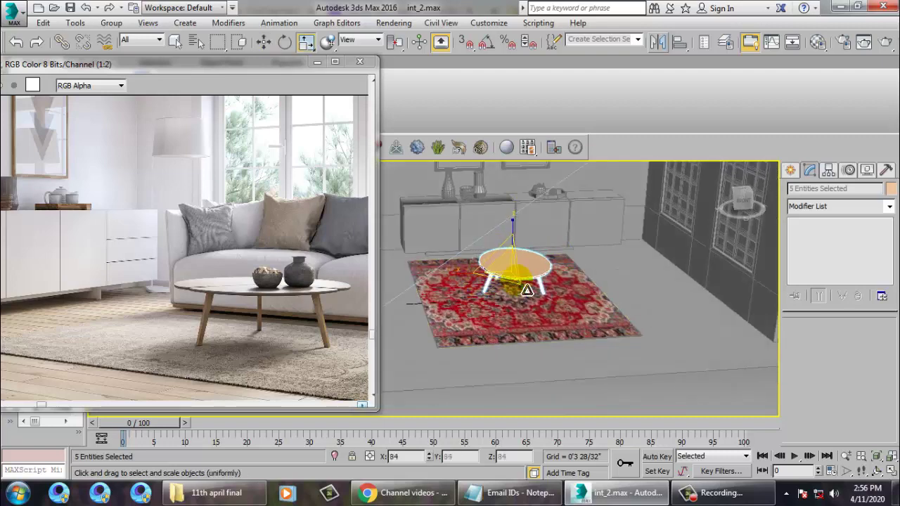
Step: Lower the whole coffee table slightly on the Z axis toward the rug
key("w")
middle_click_drag(522, 283, 519, 305, "alt")
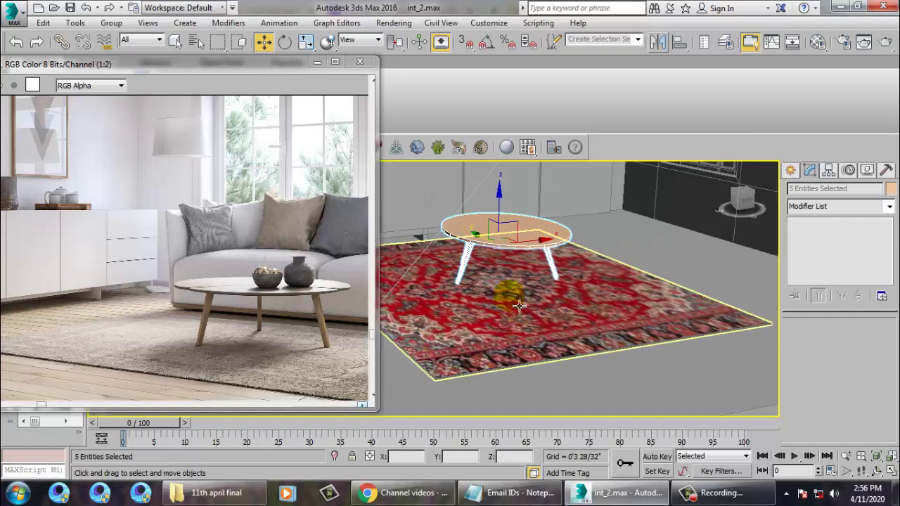
left_click(512, 209)
key("ctrl+z")
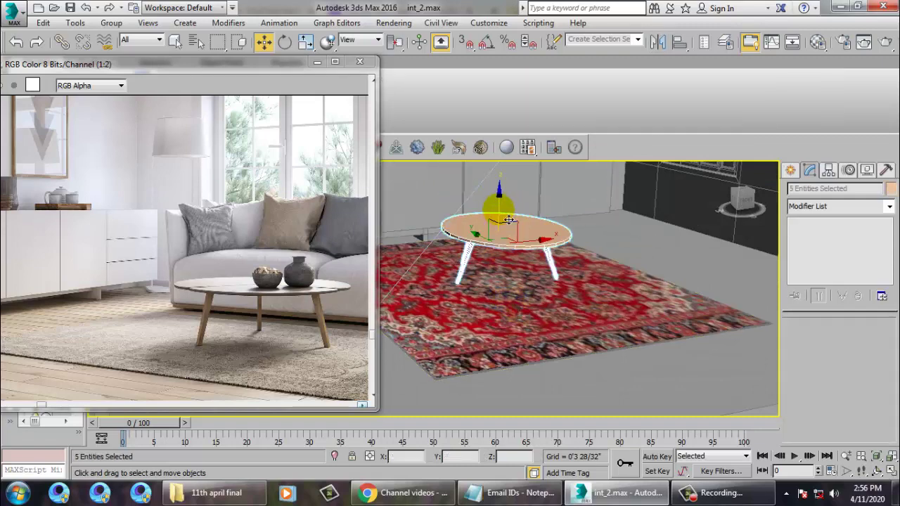
left_click_drag(510, 214, 512, 222)
middle_click_drag(539, 241, 561, 253, "alt")
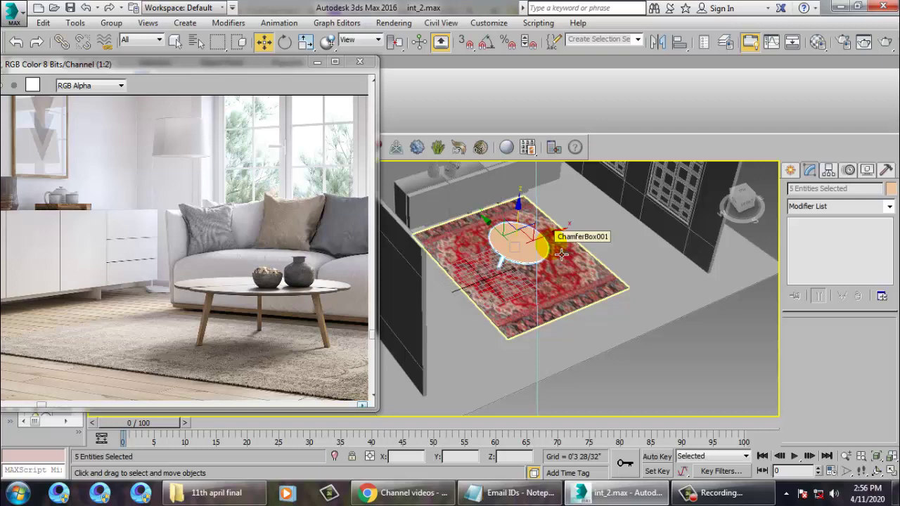
Step: Select all the scene objects and assign them the gray custom object color
middle_click_drag(562, 254, 574, 244, "alt")
key("ctrl+i")
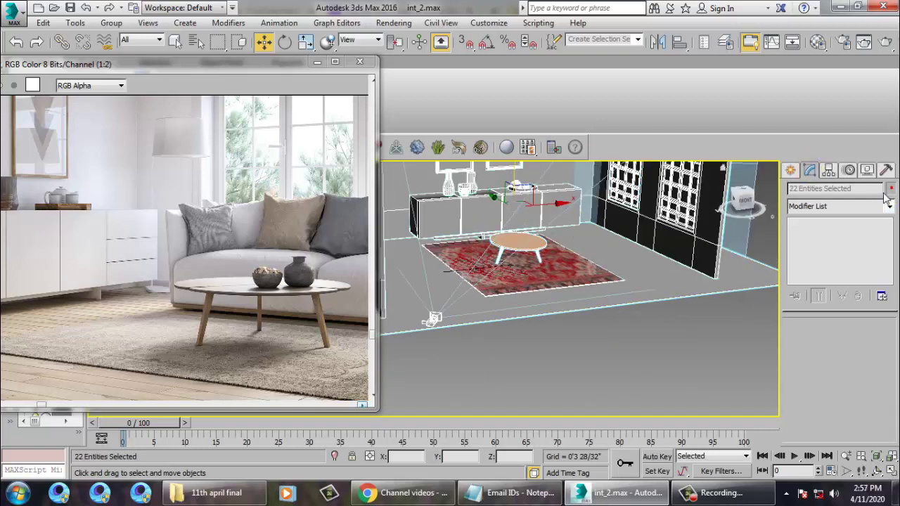
left_click(891, 190)
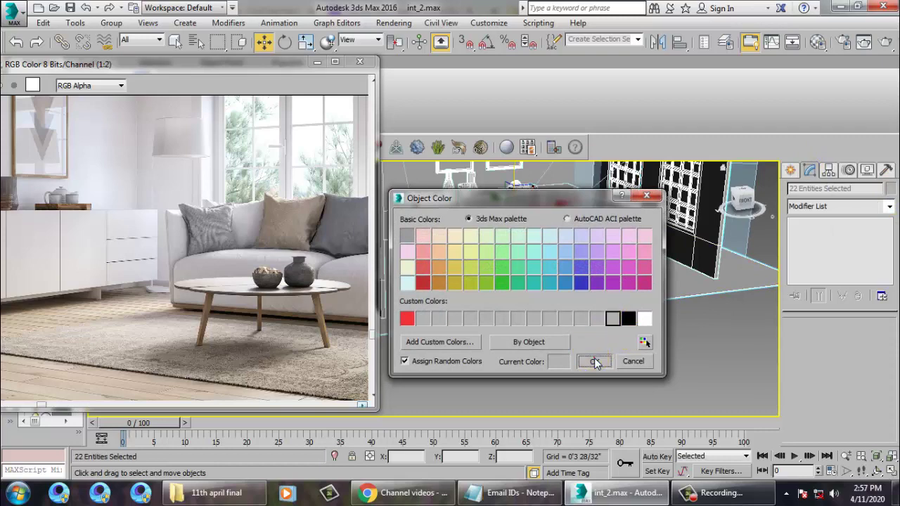
left_click(596, 362)
Step: From the camera view, reselect the tabletop, support ring and three legs and scale the table along the Z axis
key("c")
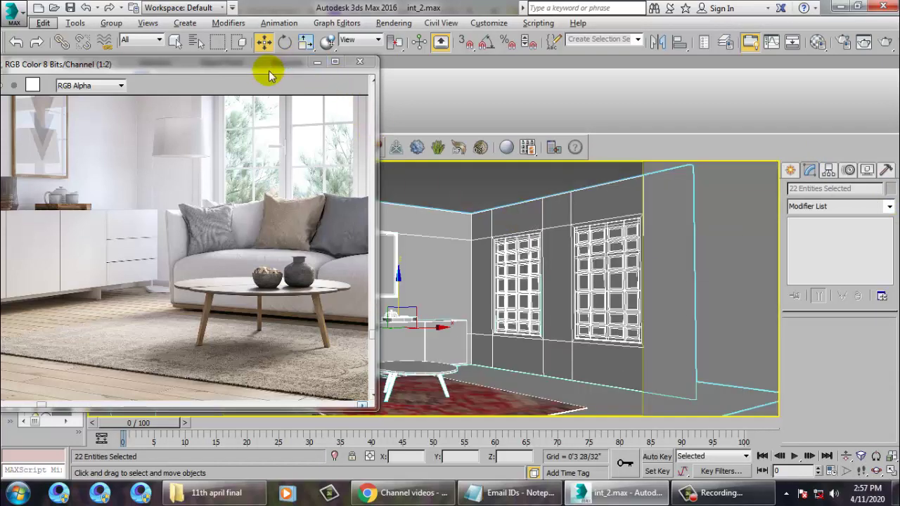
left_click_drag(269, 66, 186, 79)
left_click(407, 394)
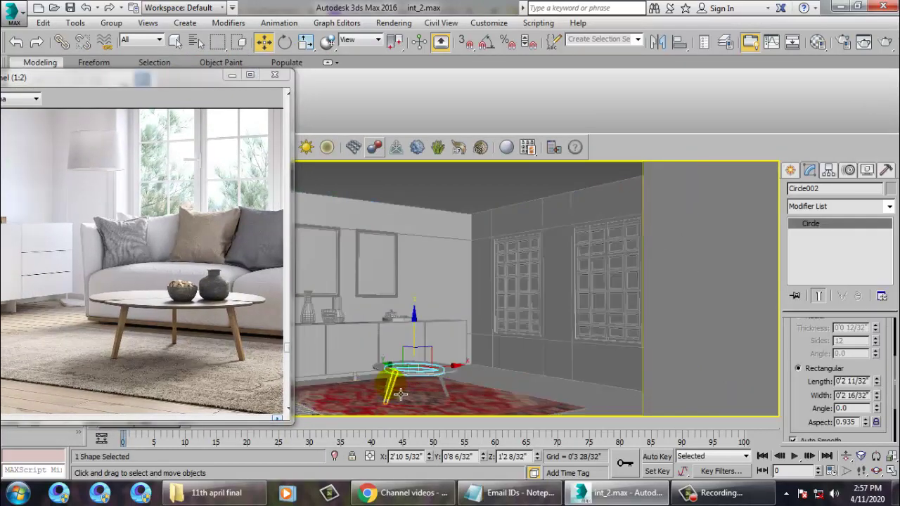
left_click(453, 386)
left_click(456, 392, "ctrl")
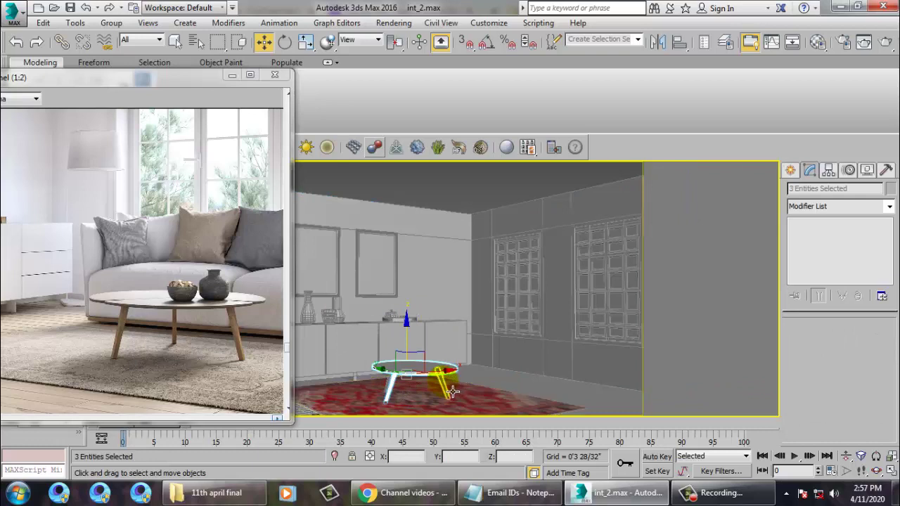
left_click(453, 392, "ctrl")
left_click(394, 394, "ctrl")
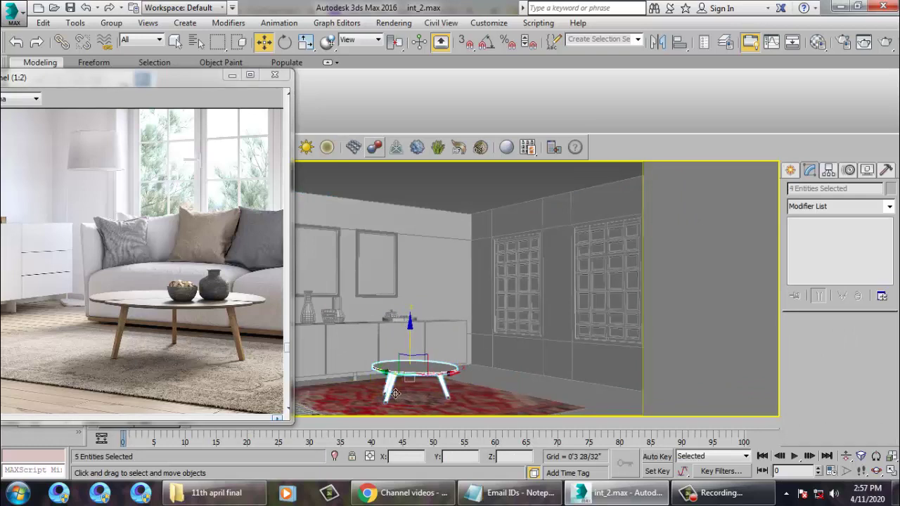
key("r")
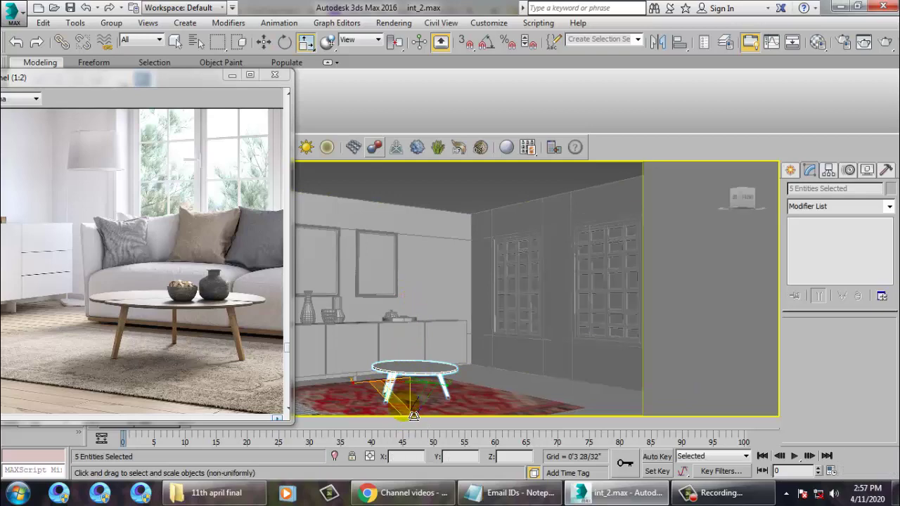
middle_click_drag(466, 370, 476, 325)
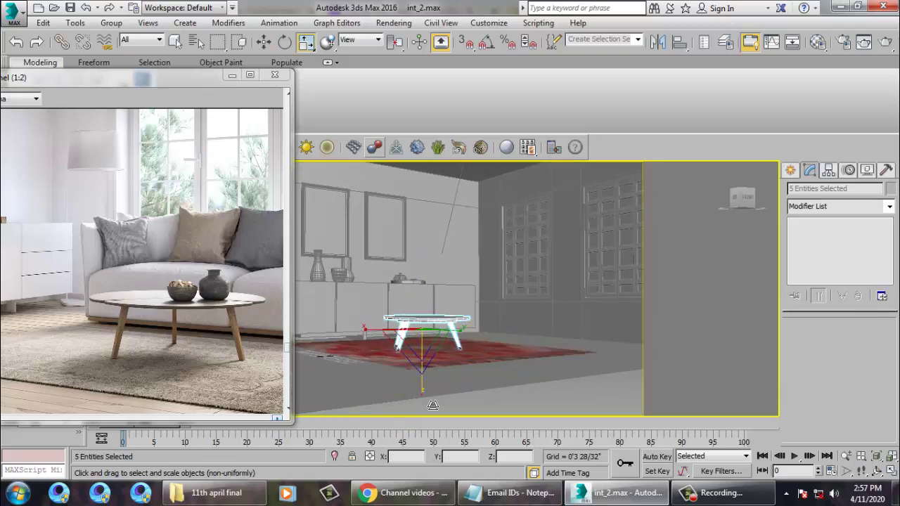
Step: Raise the table so its legs rest on the rug and shift it along X by about 0'4 1/32"
key("w")
scroll(412, 316, "up", 5)
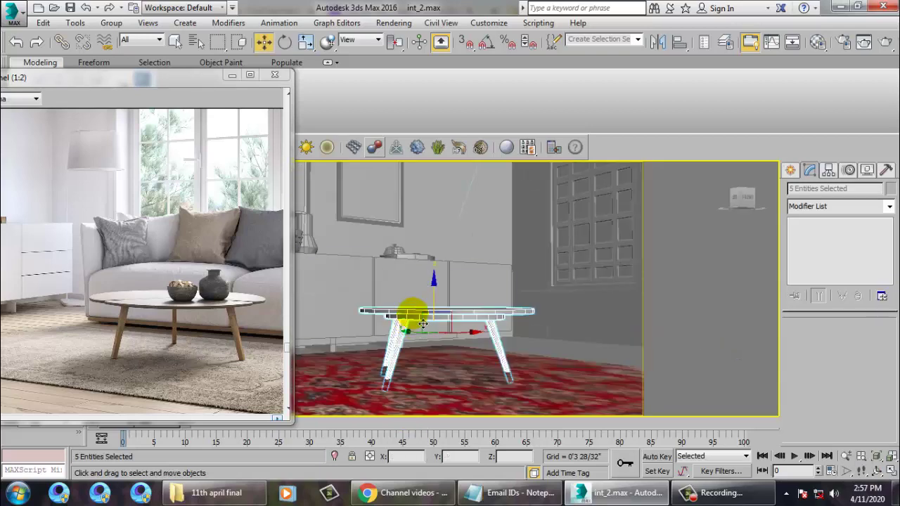
middle_click_drag(443, 306, 518, 344, "alt")
scroll(498, 361, "down", 5)
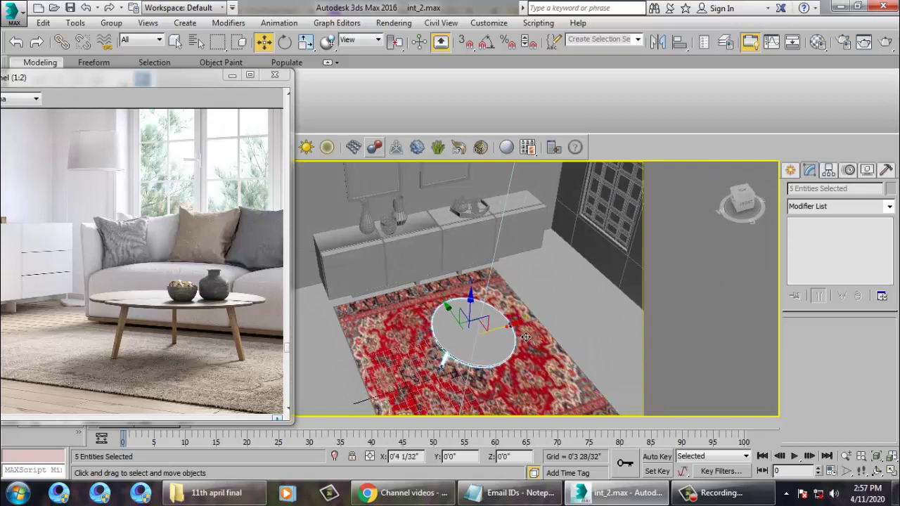
Step: Examine the repositioned table in the room from several angles, with the tabletop selected
scroll(525, 339, "down", 6)
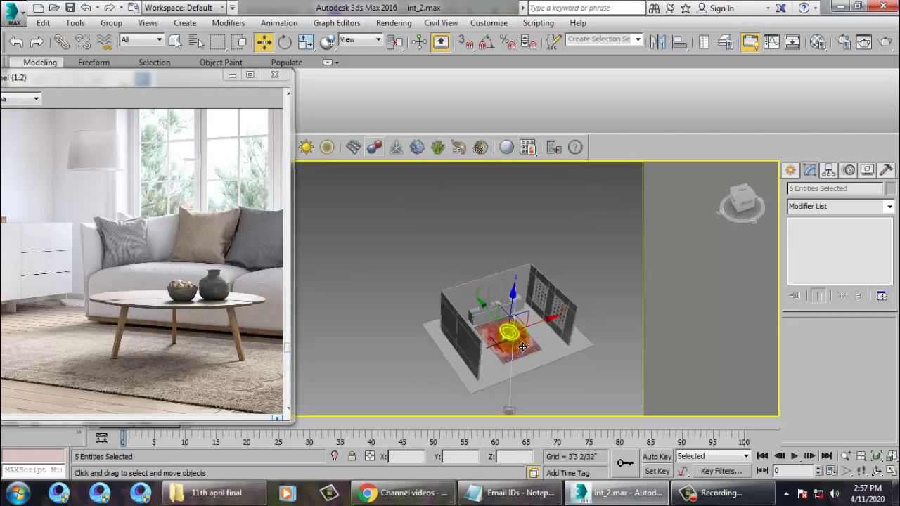
middle_click_drag(520, 345, 477, 339, "alt")
scroll(522, 352, "up", 4)
scroll(524, 338, "up", 5)
scroll(507, 338, "down", 3)
left_click(477, 335)
key("r")
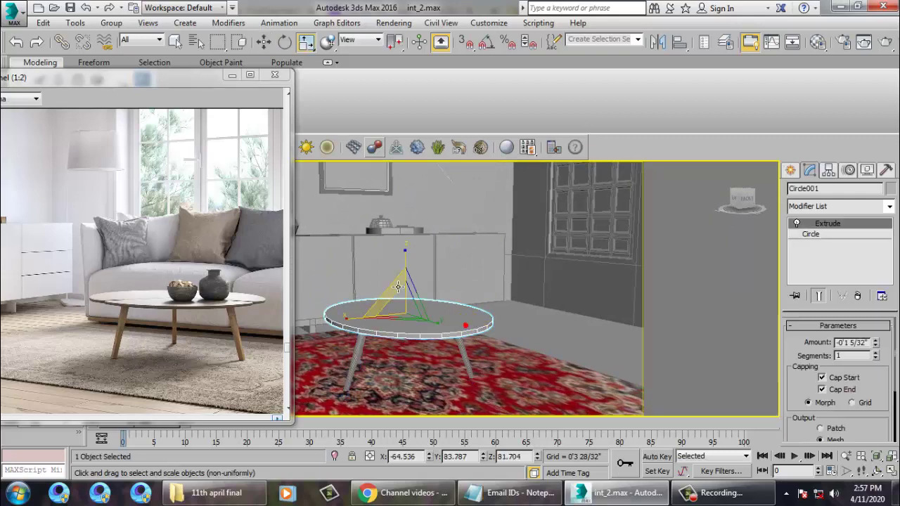
key("w")
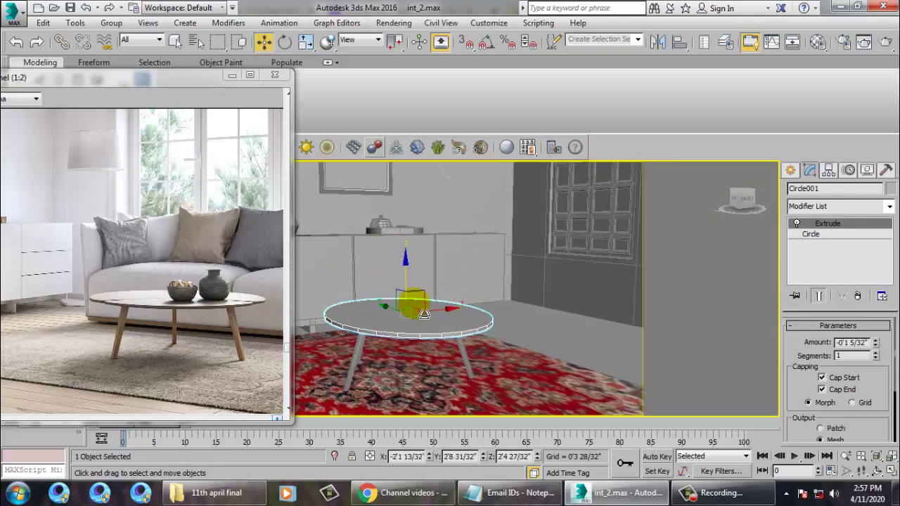
mouse_move(412, 305)
middle_mouse_down("alt")
mouse_move(404, 312)
mouse_move(412, 312)
middle_mouse_up("alt")
Step: Inspect how the support ring fits under the tabletop in the front and perspective views
key("alt+w")
key("alt+w")
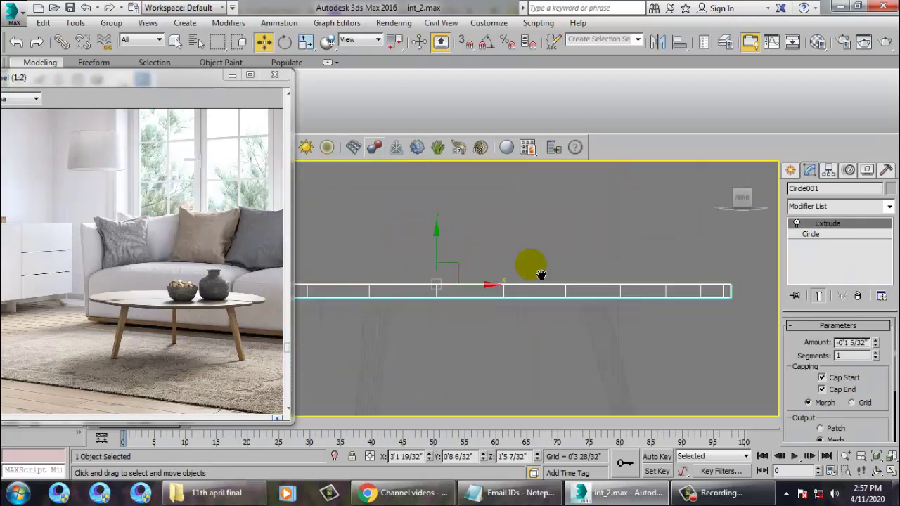
scroll(506, 288, "up", 3)
left_click(486, 304)
middle_click_drag(478, 296, 540, 300)
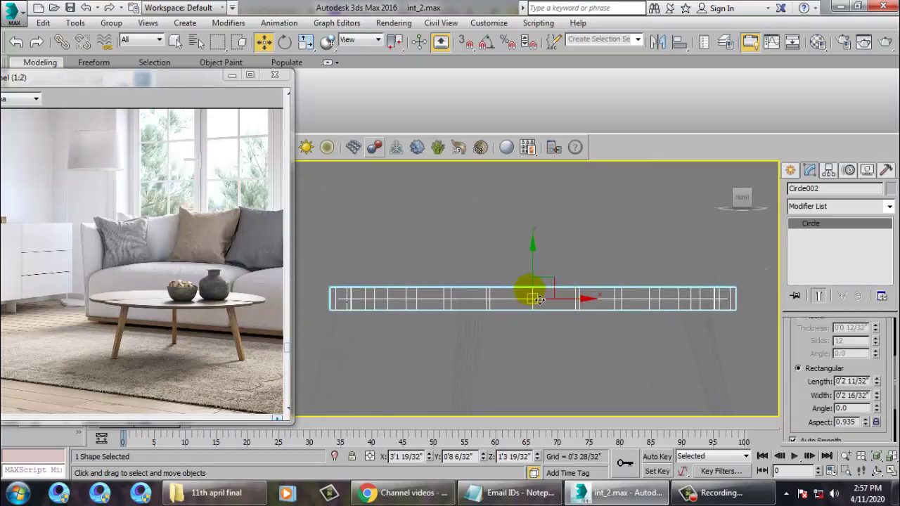
key("alt+w")
right_click(589, 363)
key("alt+w")
middle_click_drag(445, 331, 542, 297)
middle_click_drag(541, 298, 546, 315, "alt")
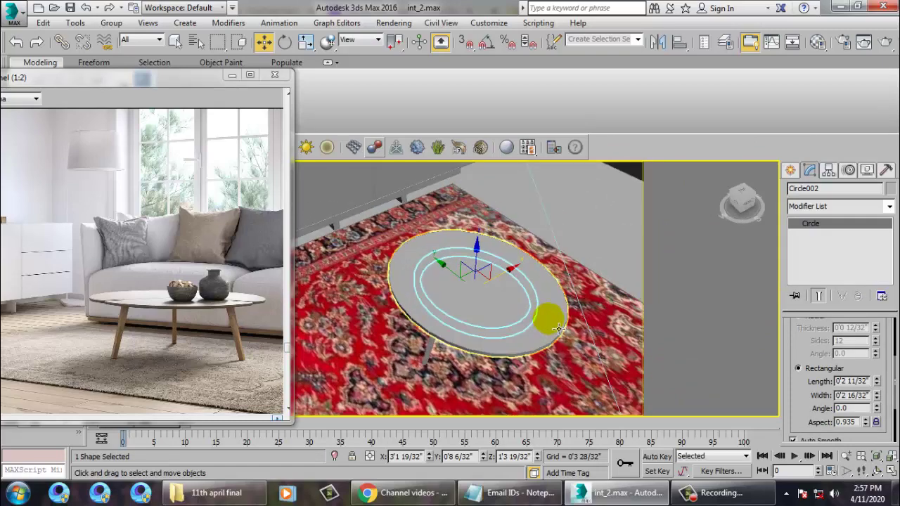
Step: Set the second material slot to Architectural with the Glass - Clear template and assign it to the oval tabletop
left_click(564, 332)
key("m")
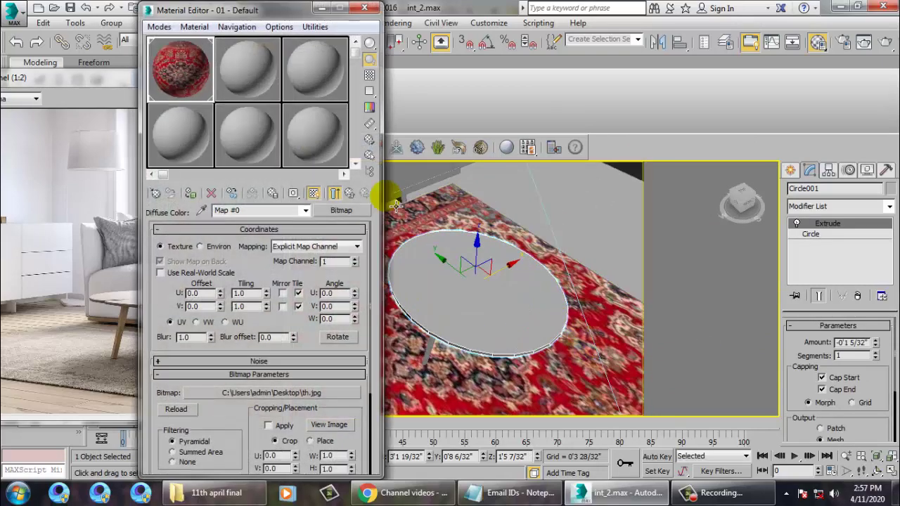
left_click(258, 69)
left_click(343, 211)
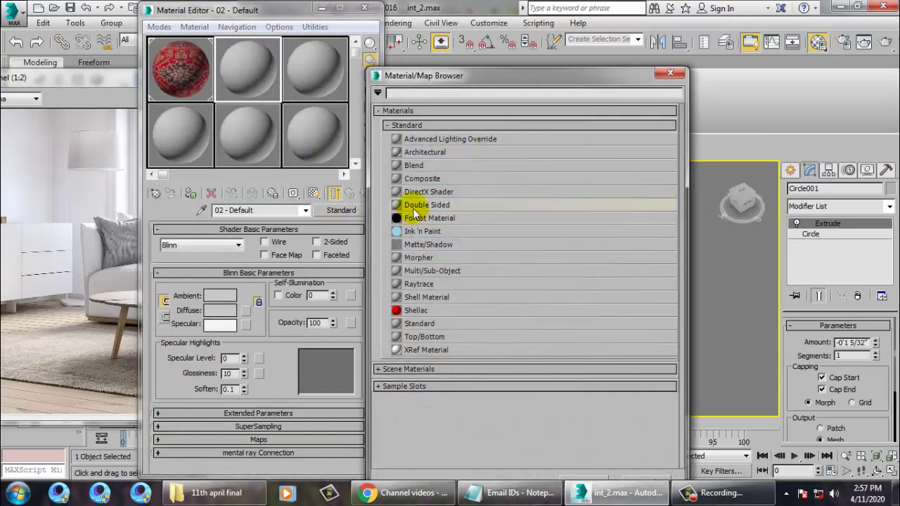
double_click(415, 149)
left_click(299, 245)
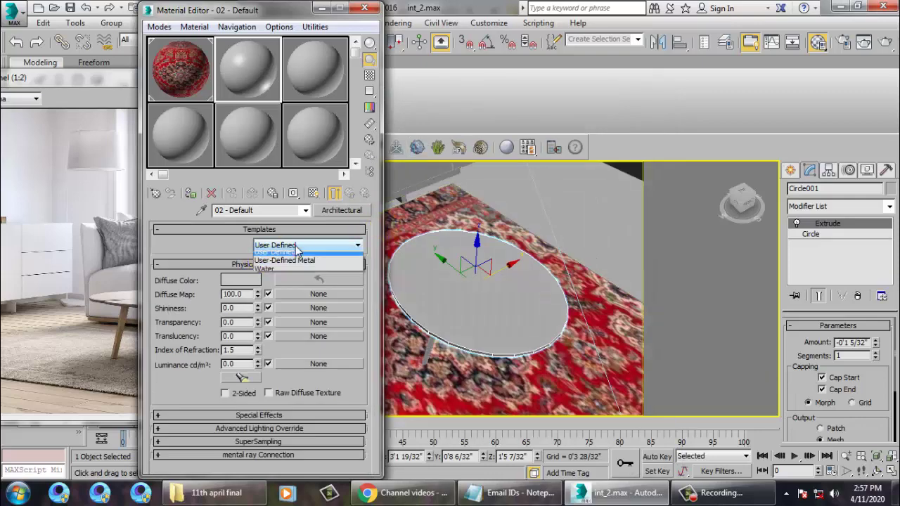
left_click(295, 274)
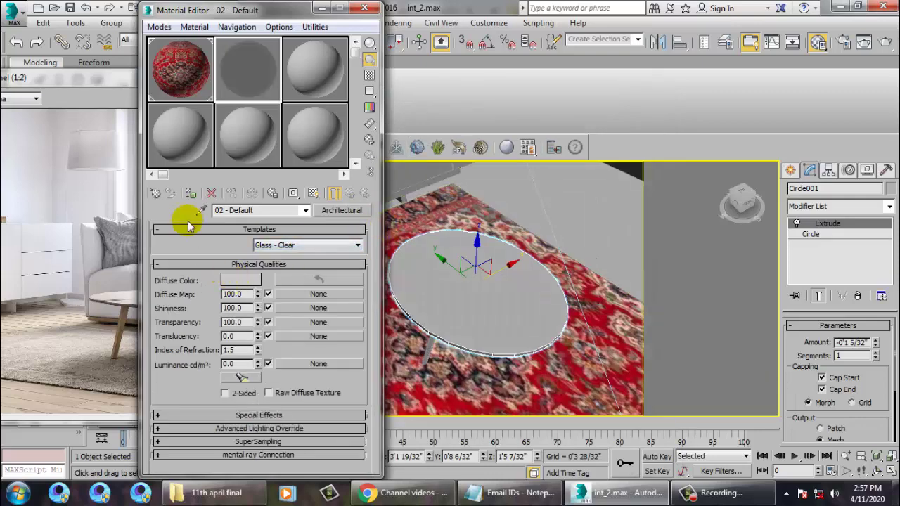
left_click(191, 194)
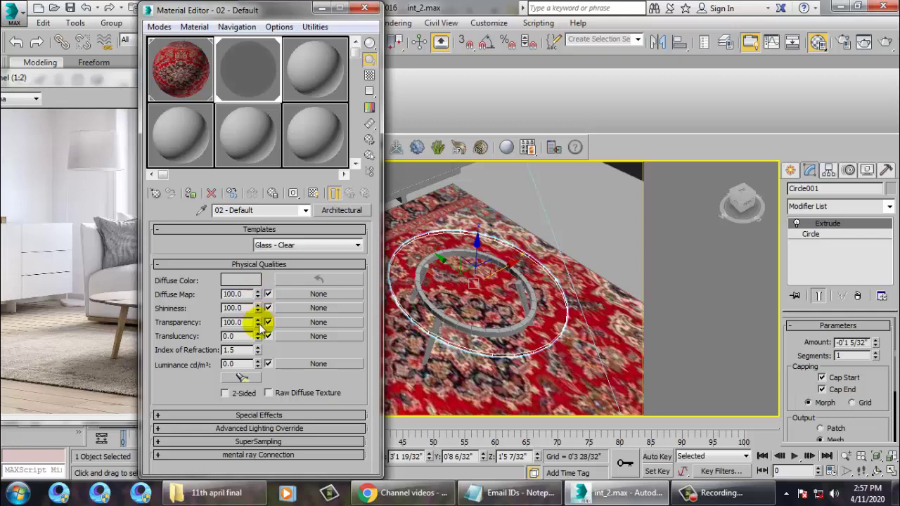
Step: Set the glass material's Transparency to 65.0 and accept its diffuse color
left_click_drag(258, 322, 271, 346)
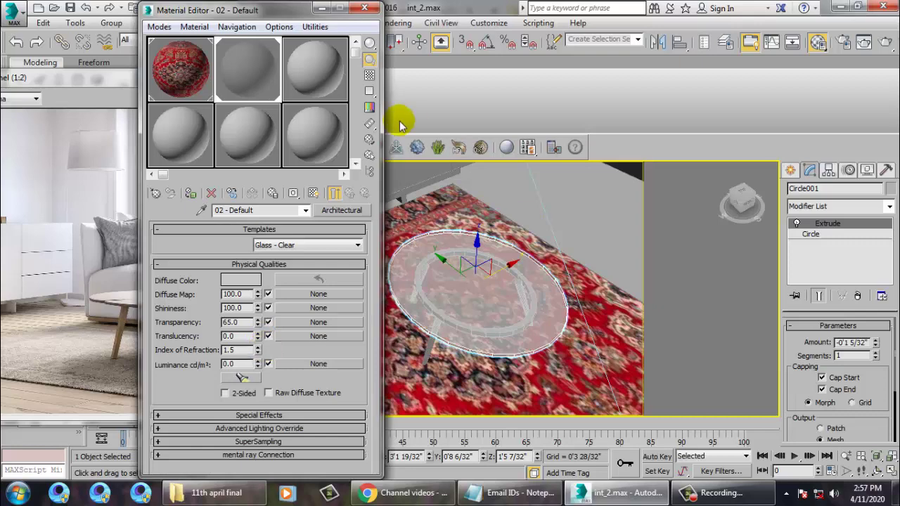
left_click(248, 281)
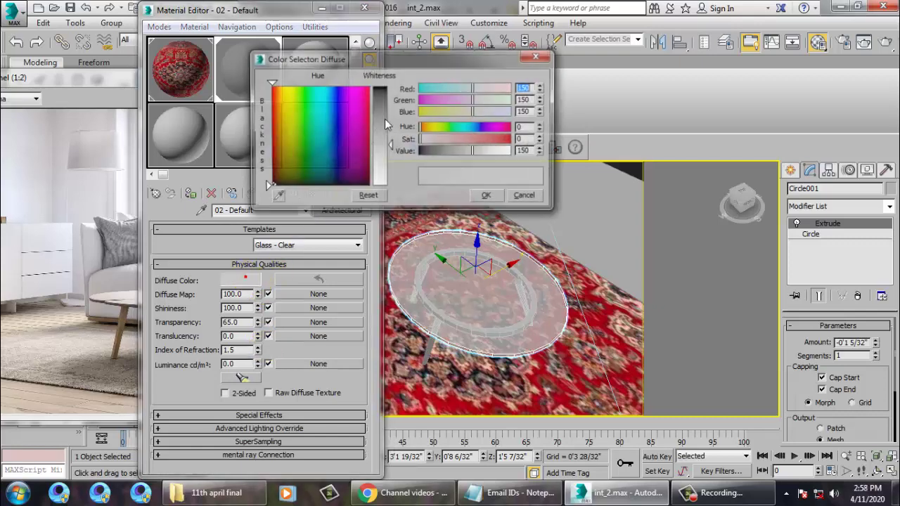
left_click(486, 196)
left_click(369, 10)
Step: Save the scene, review the full interior reference image and minimize its window
middle_click_drag(464, 306, 484, 288, "alt")
scroll(498, 314, "down", 5)
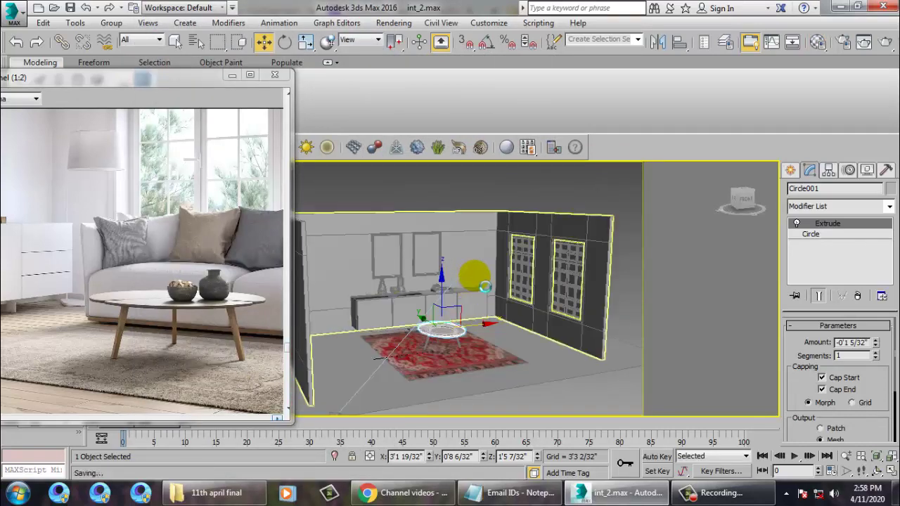
left_click_drag(103, 78, 265, 75)
middle_click_drag(168, 251, 174, 258)
scroll(204, 256, "down", 1)
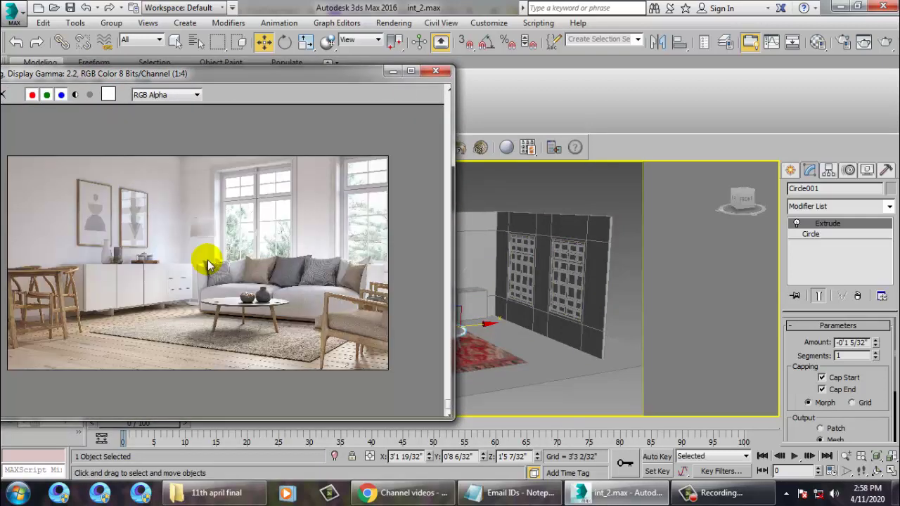
left_click(393, 71)
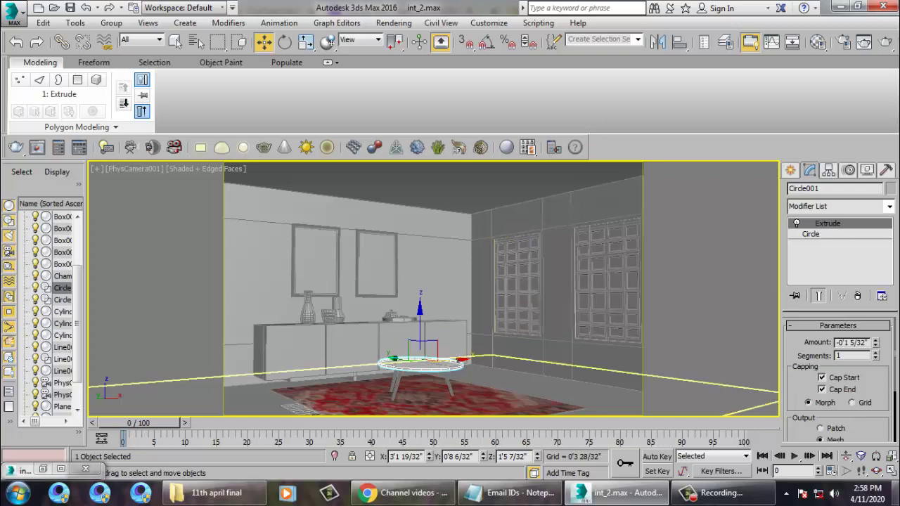
left_click(717, 492)
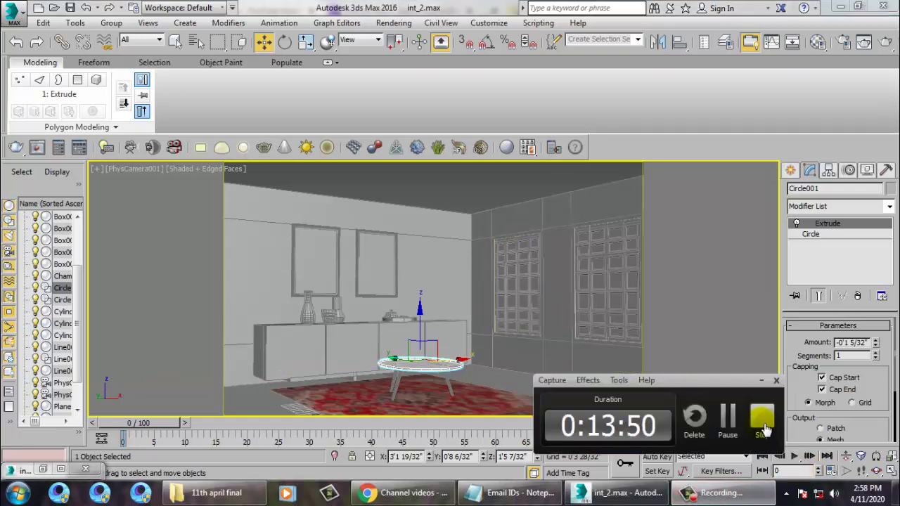